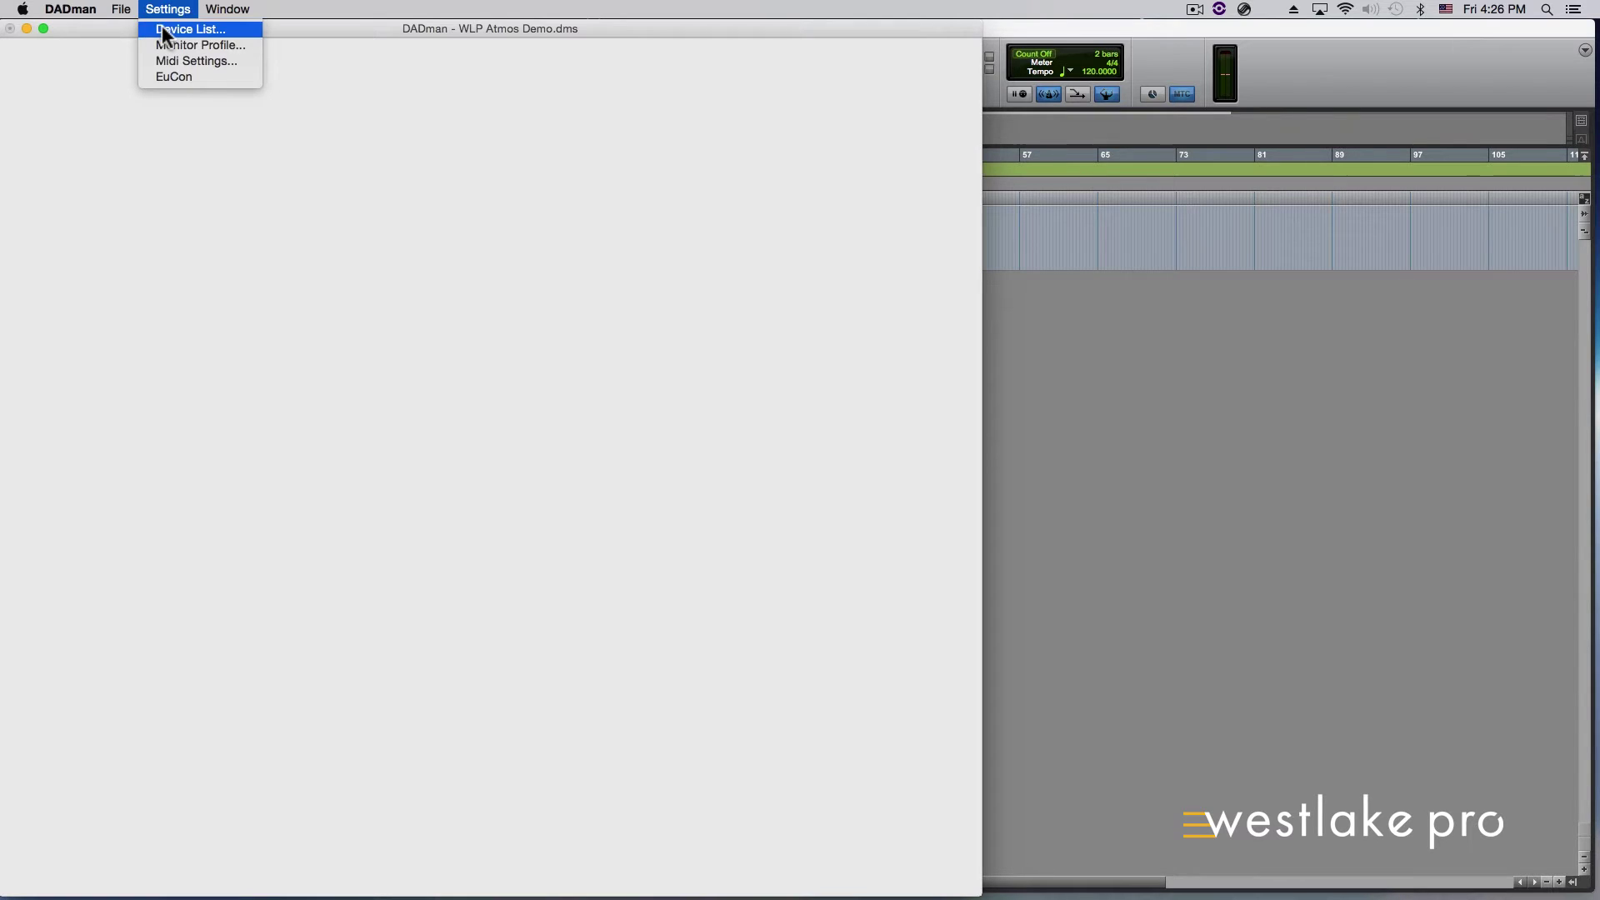
# Step: Connect the MTRX unit at 192.168.1.127 in the device list and enable EuCon control
pyautogui.click(163, 29)
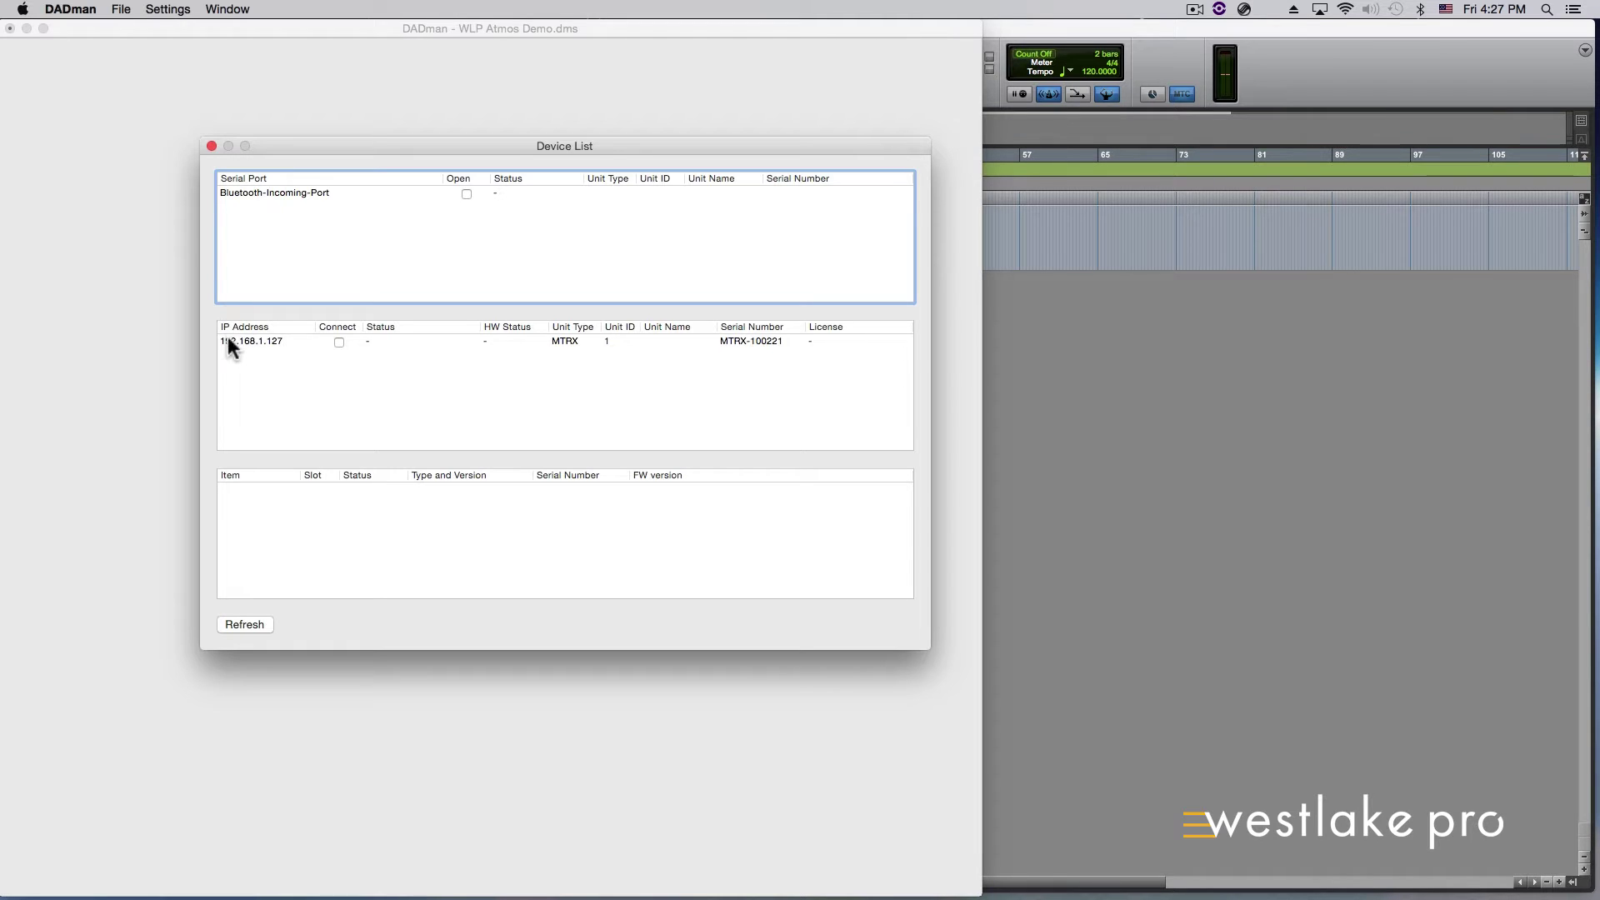
pyautogui.click(340, 343)
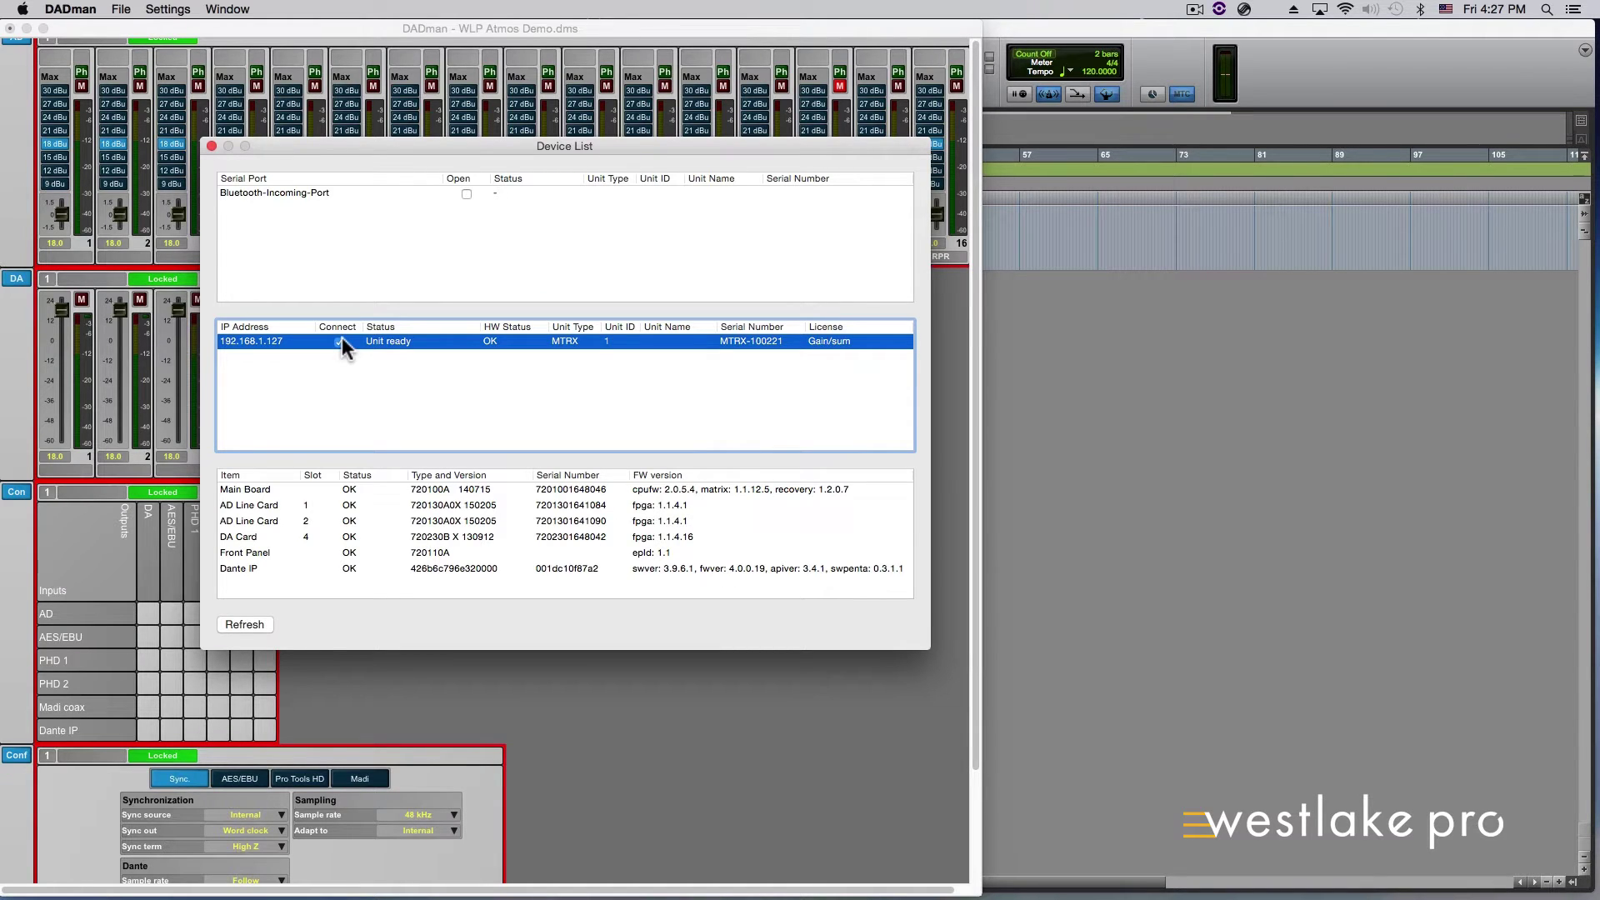
pyautogui.click(157, 11)
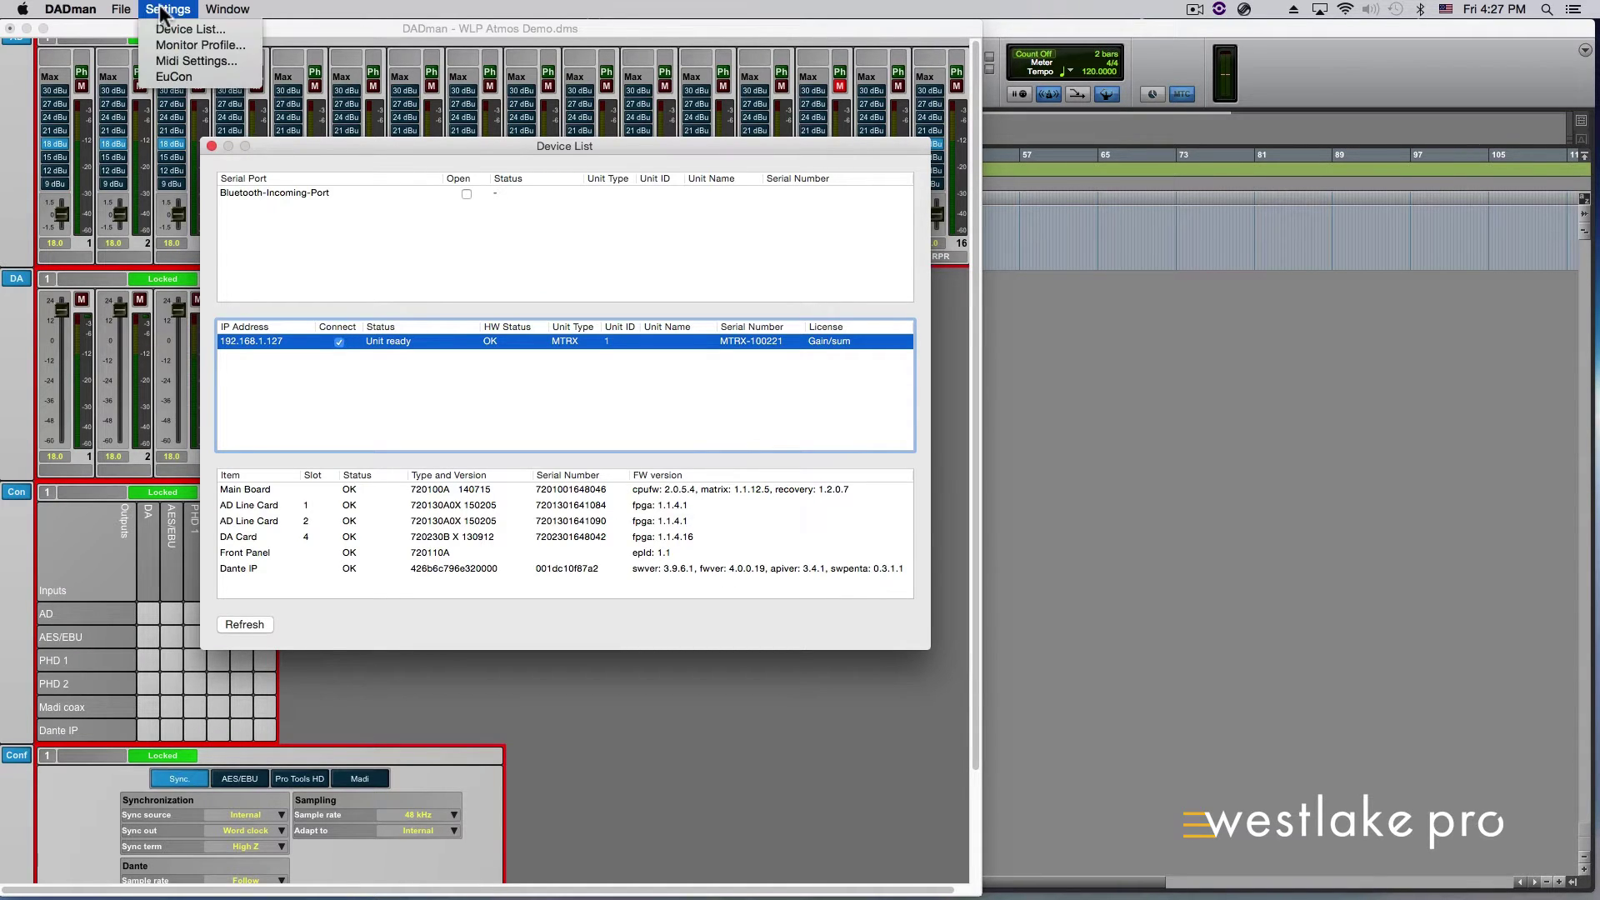
pyautogui.click(155, 77)
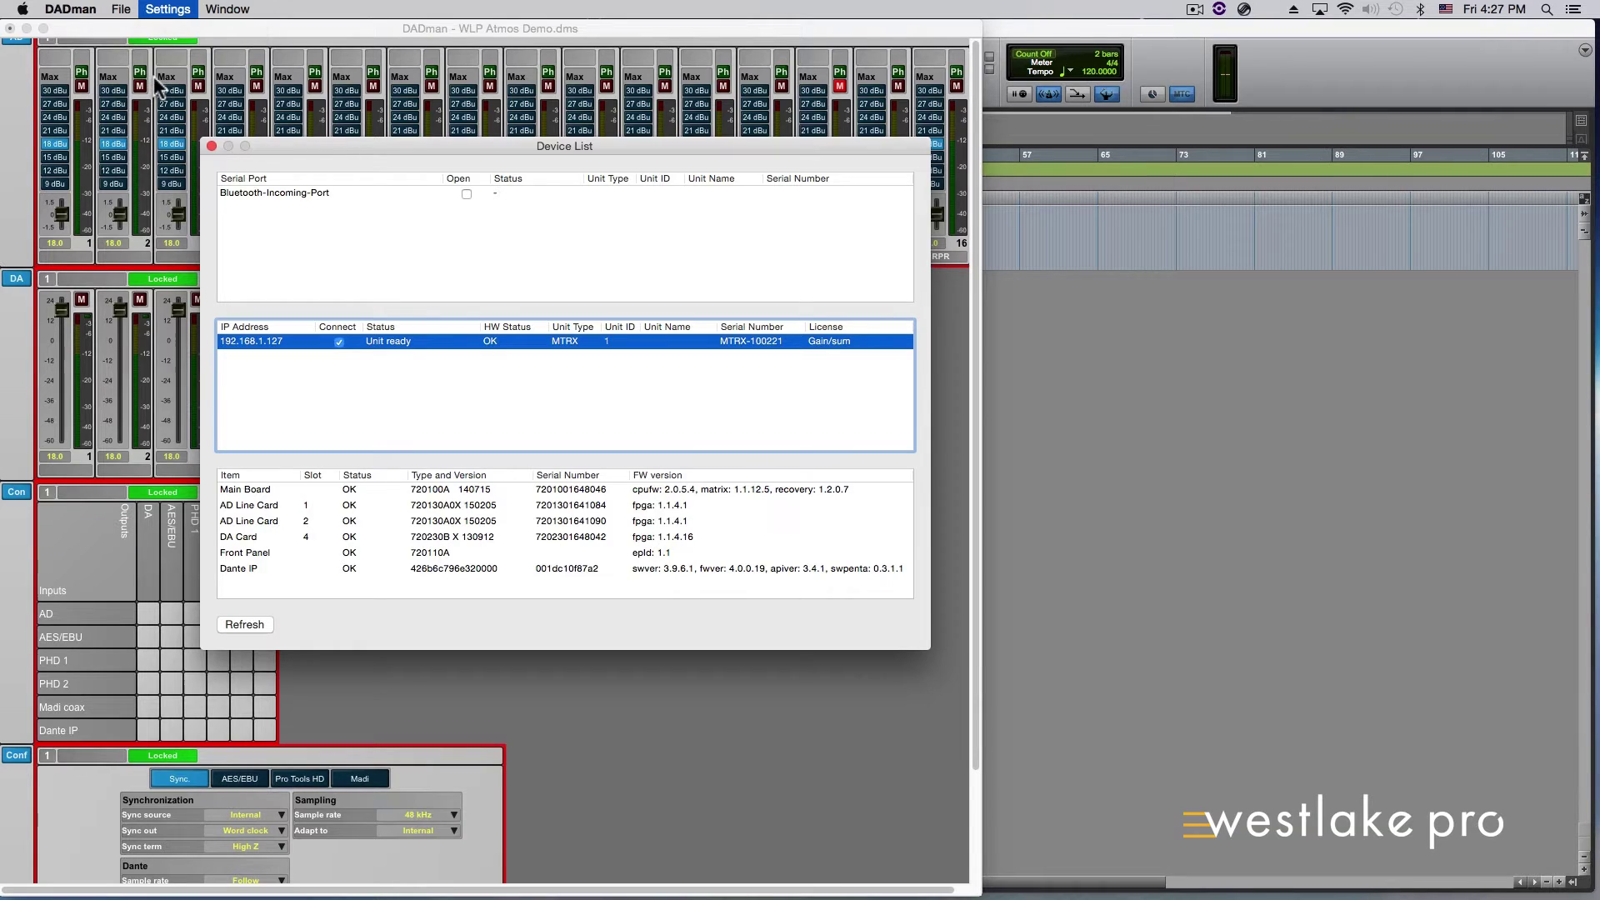
pyautogui.click(165, 14)
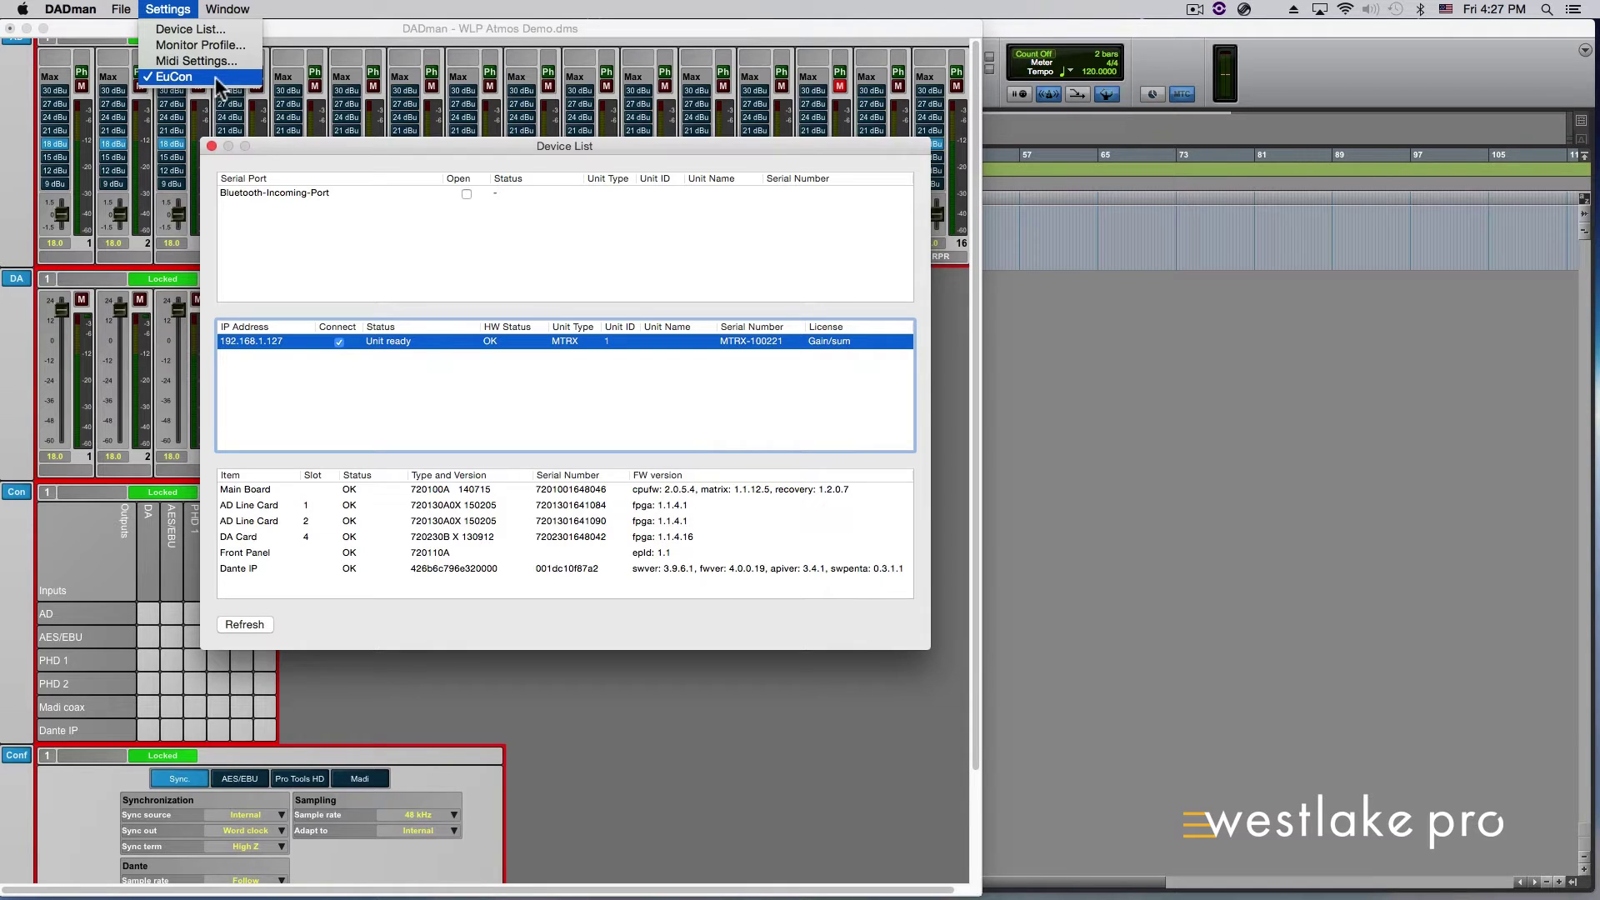
pyautogui.click(291, 64)
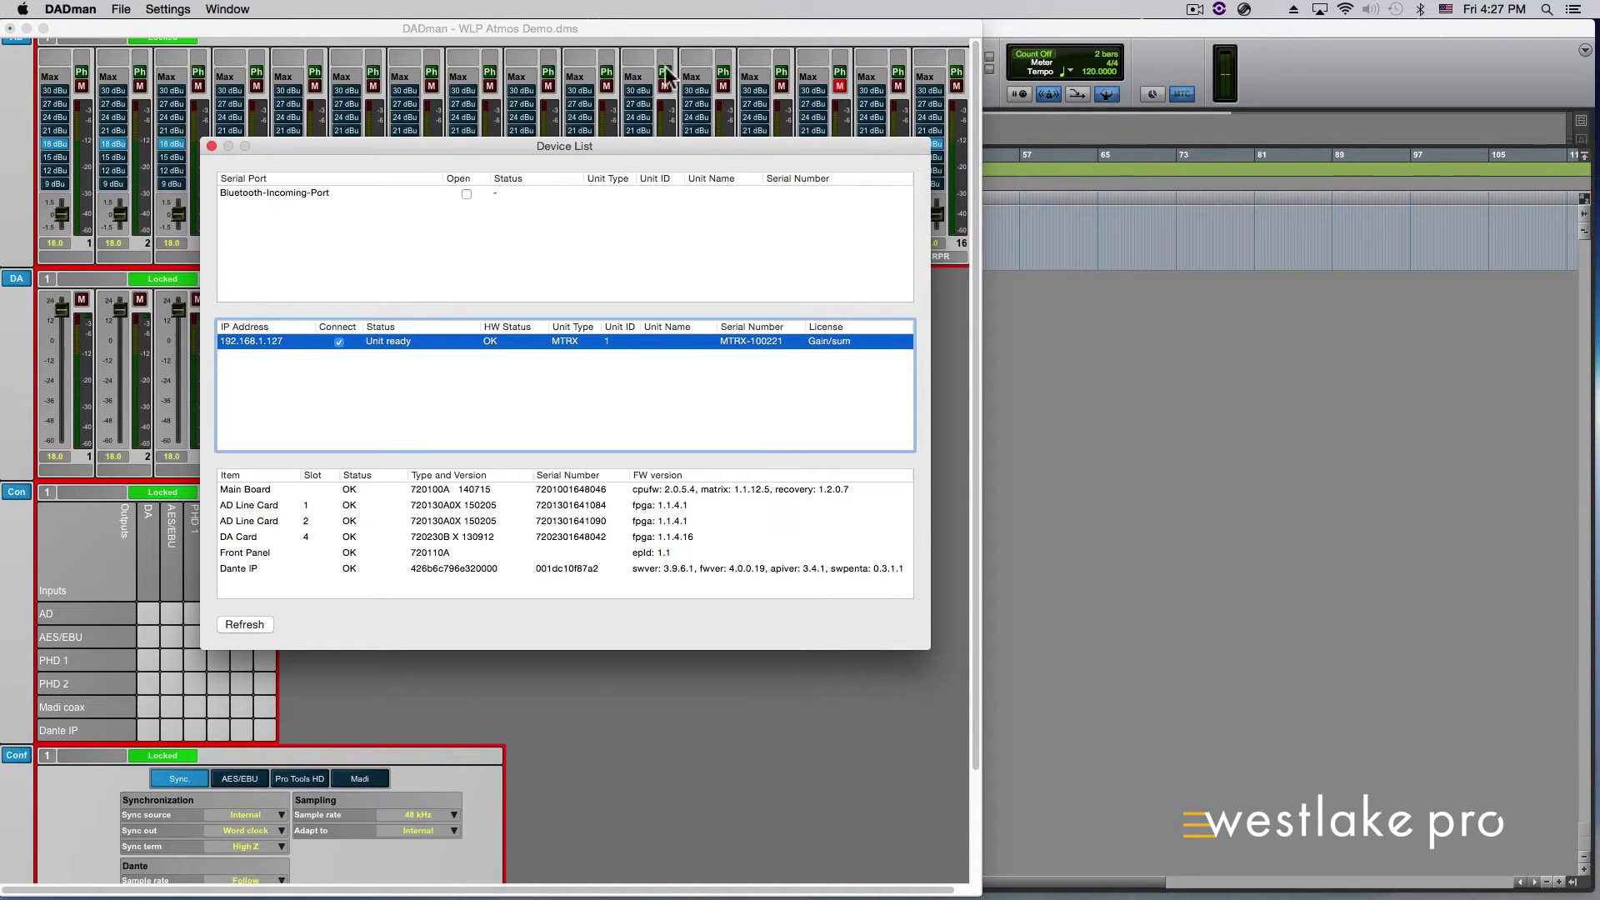
pyautogui.click(211, 147)
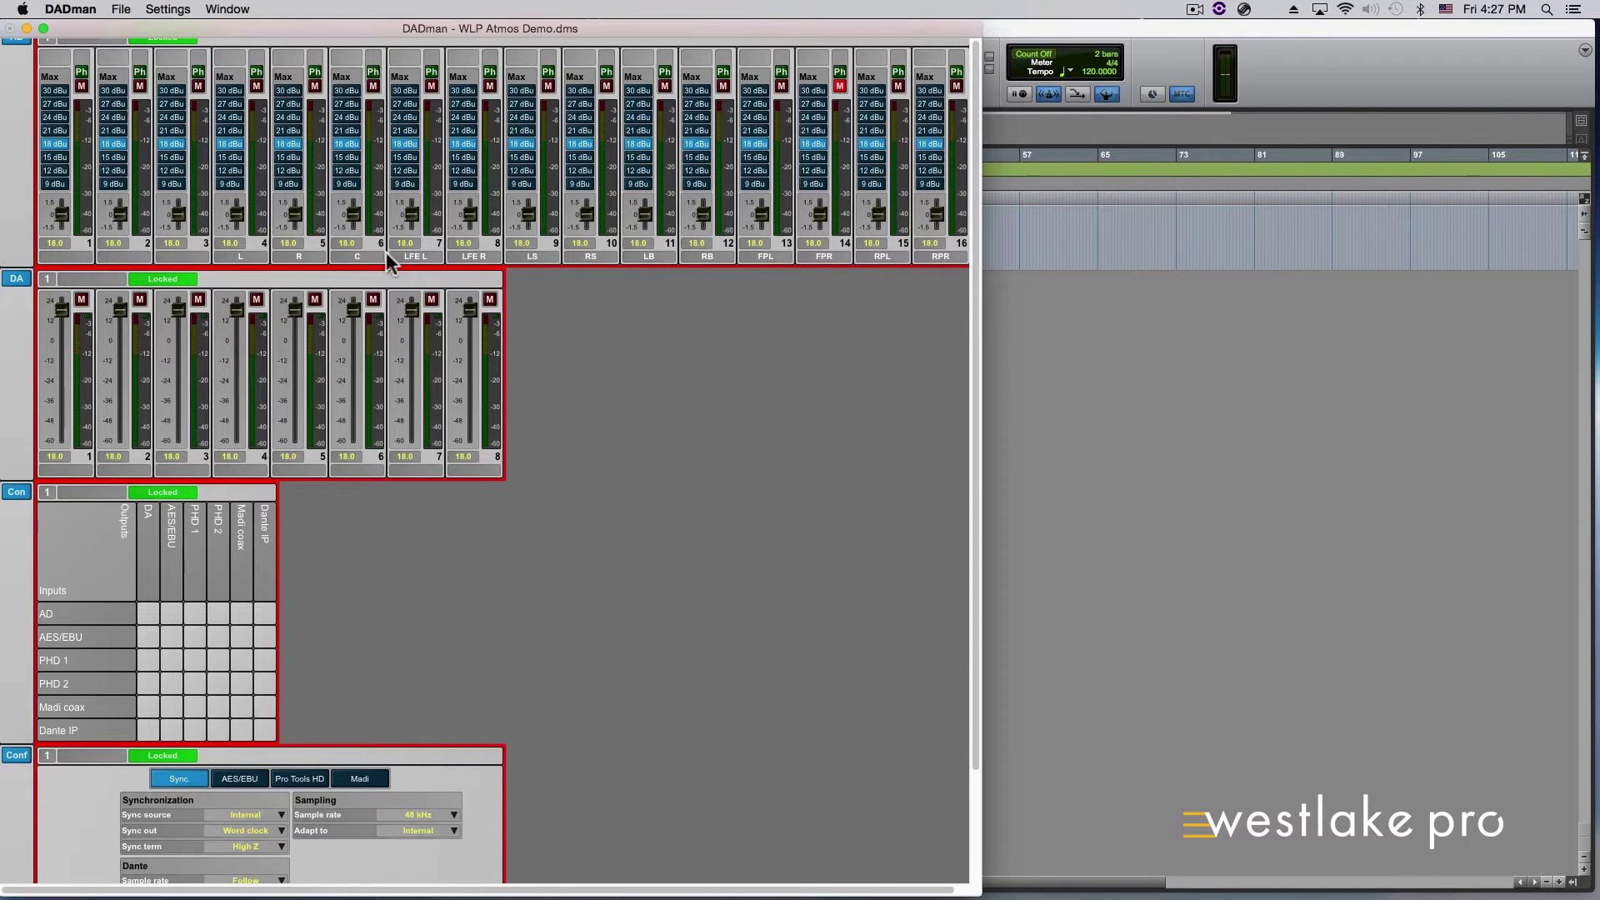
# Step: Review the port 1 and port 2 emulation options in the unit's Pro Tools HD configuration
pyautogui.scroll(-3, 490, 468)
pyautogui.scroll(-1, 490, 469)
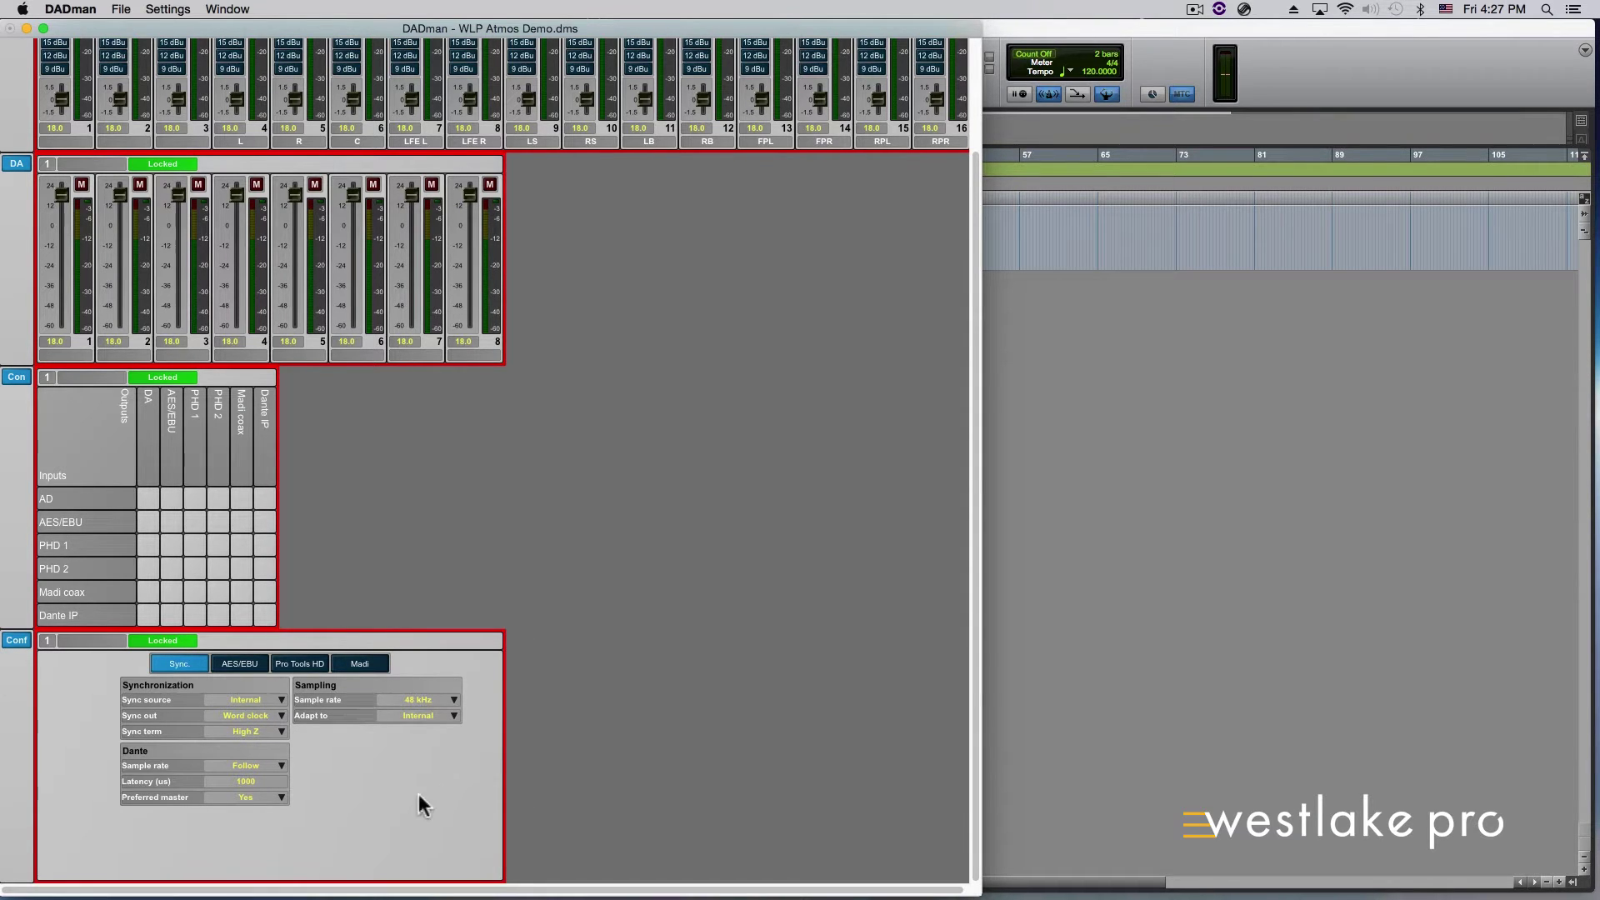
pyautogui.click(306, 665)
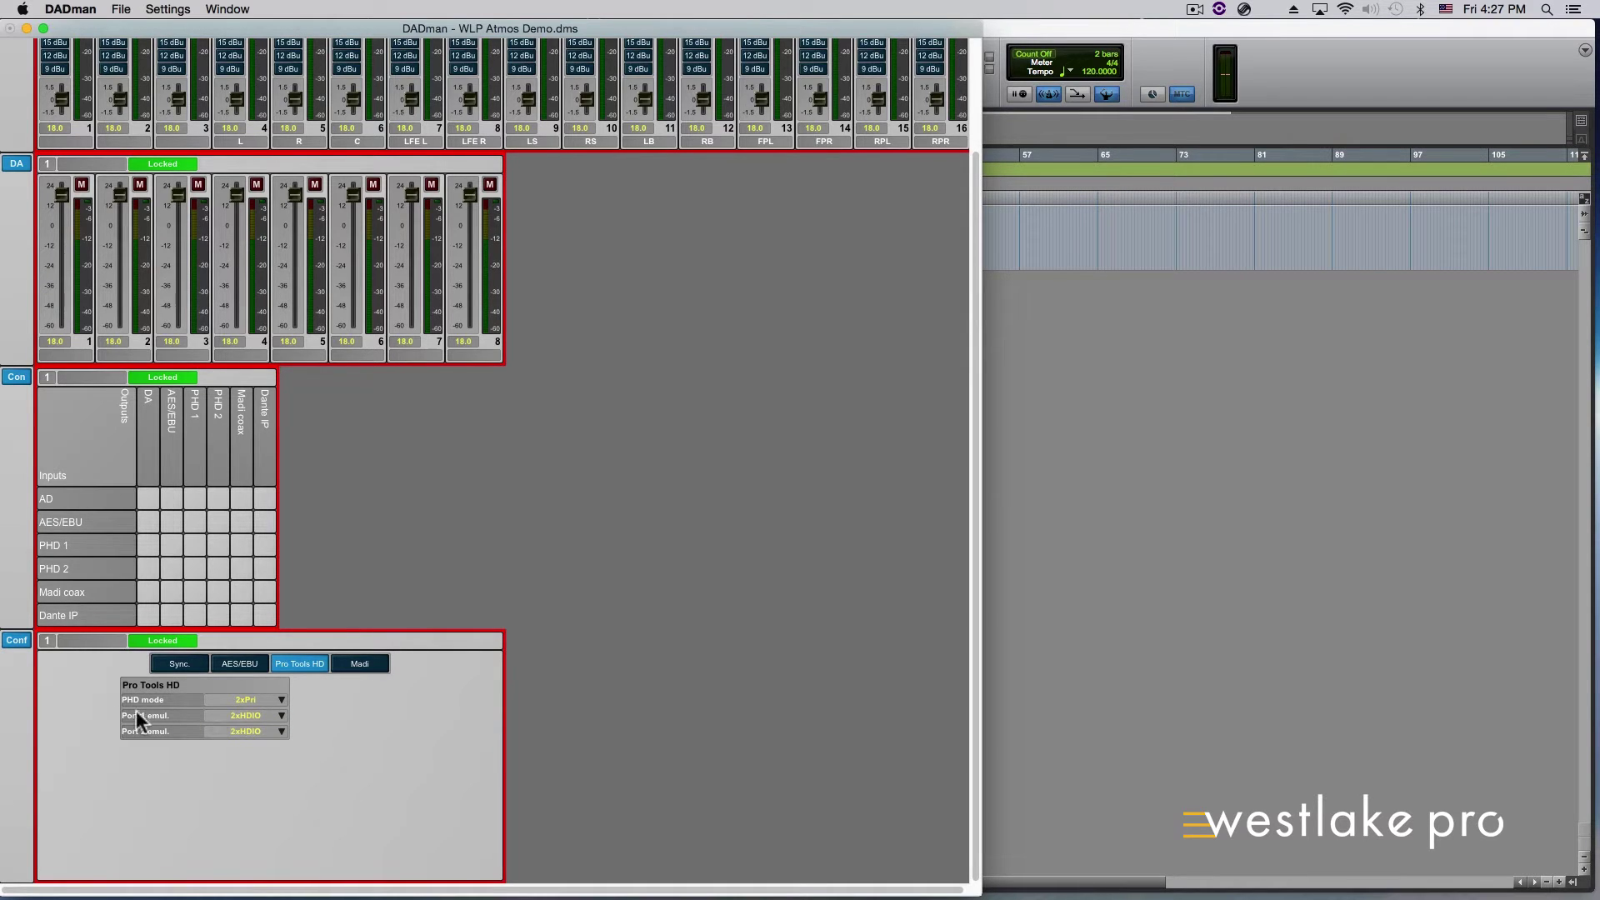
pyautogui.click(274, 714)
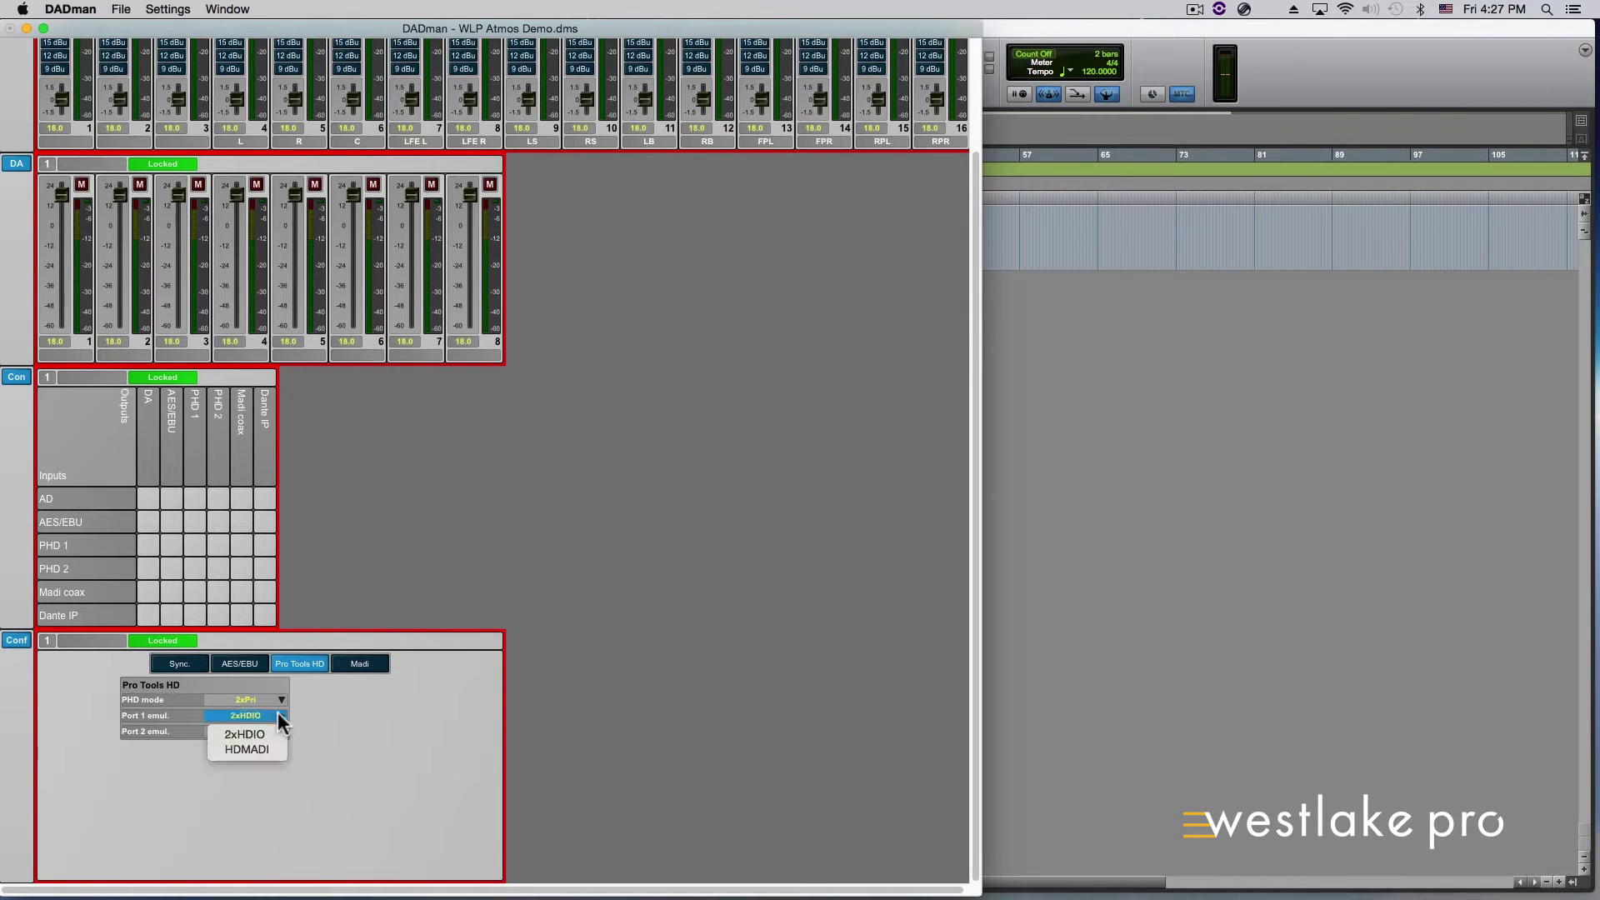
pyautogui.click(305, 731)
pyautogui.click(281, 731)
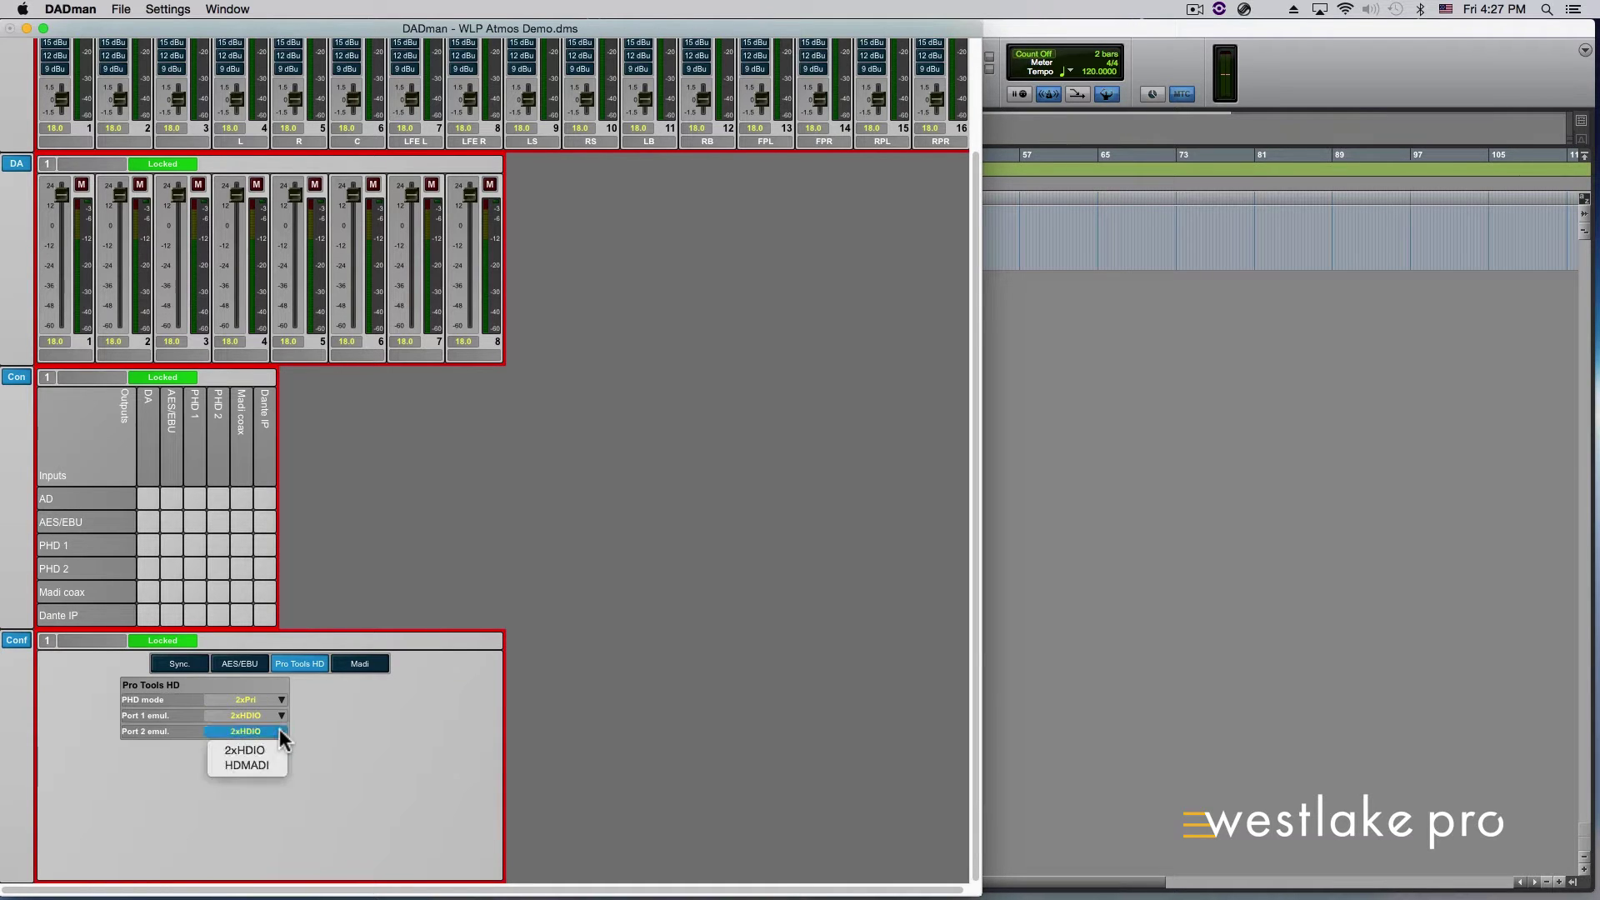
pyautogui.click(333, 724)
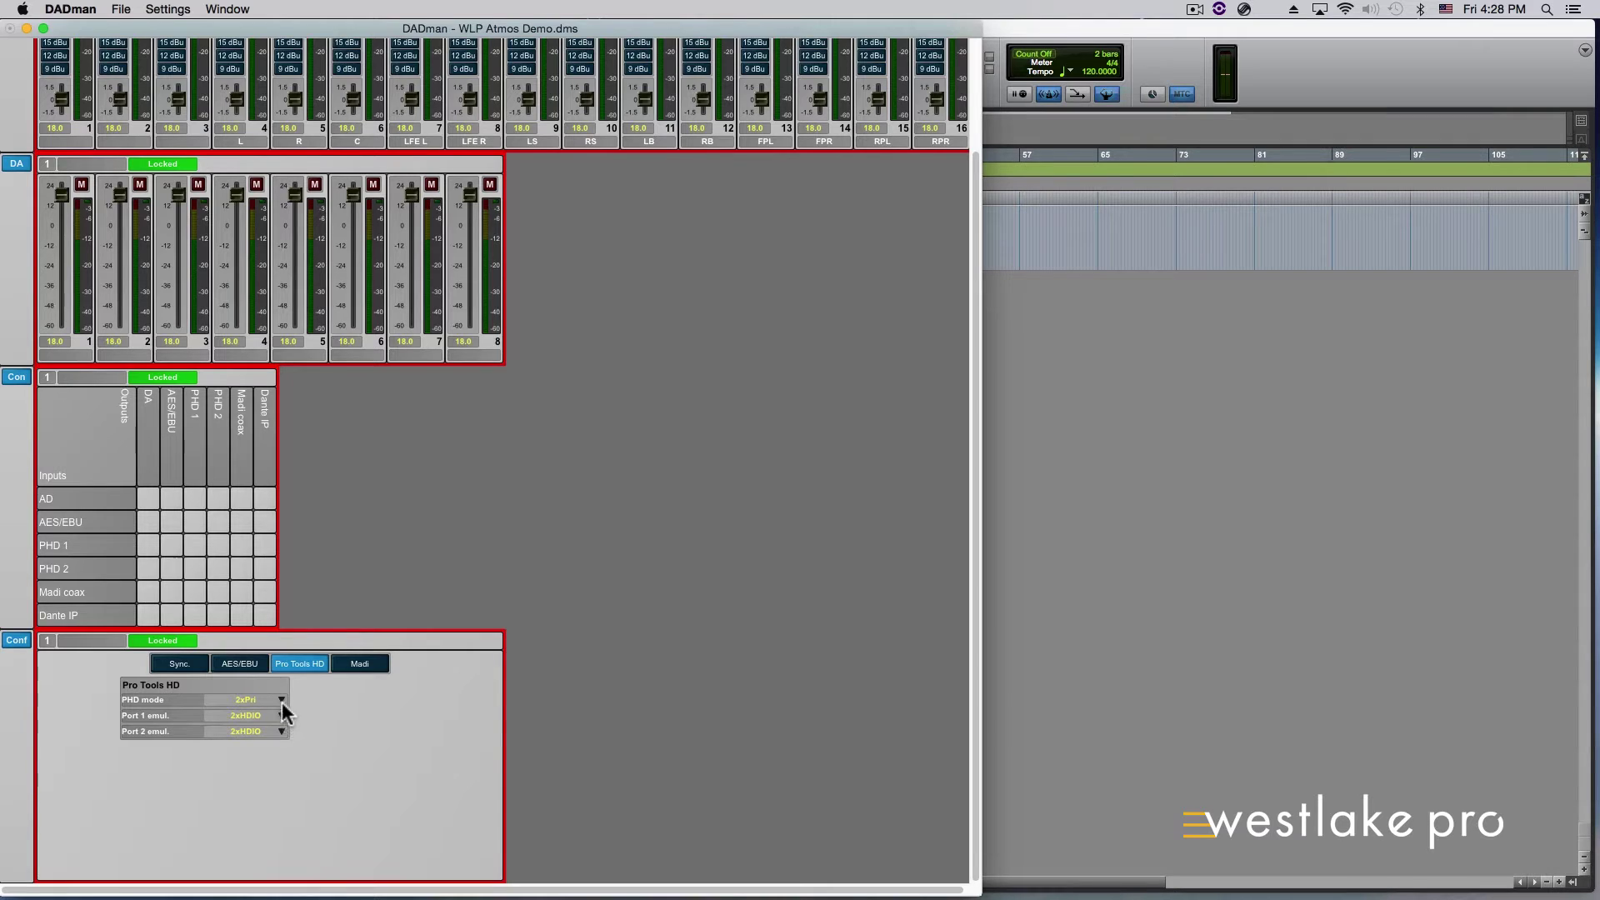
# Step: Set the PHD mode to 2xPri in the Pro Tools HD configuration
pyautogui.click(282, 701)
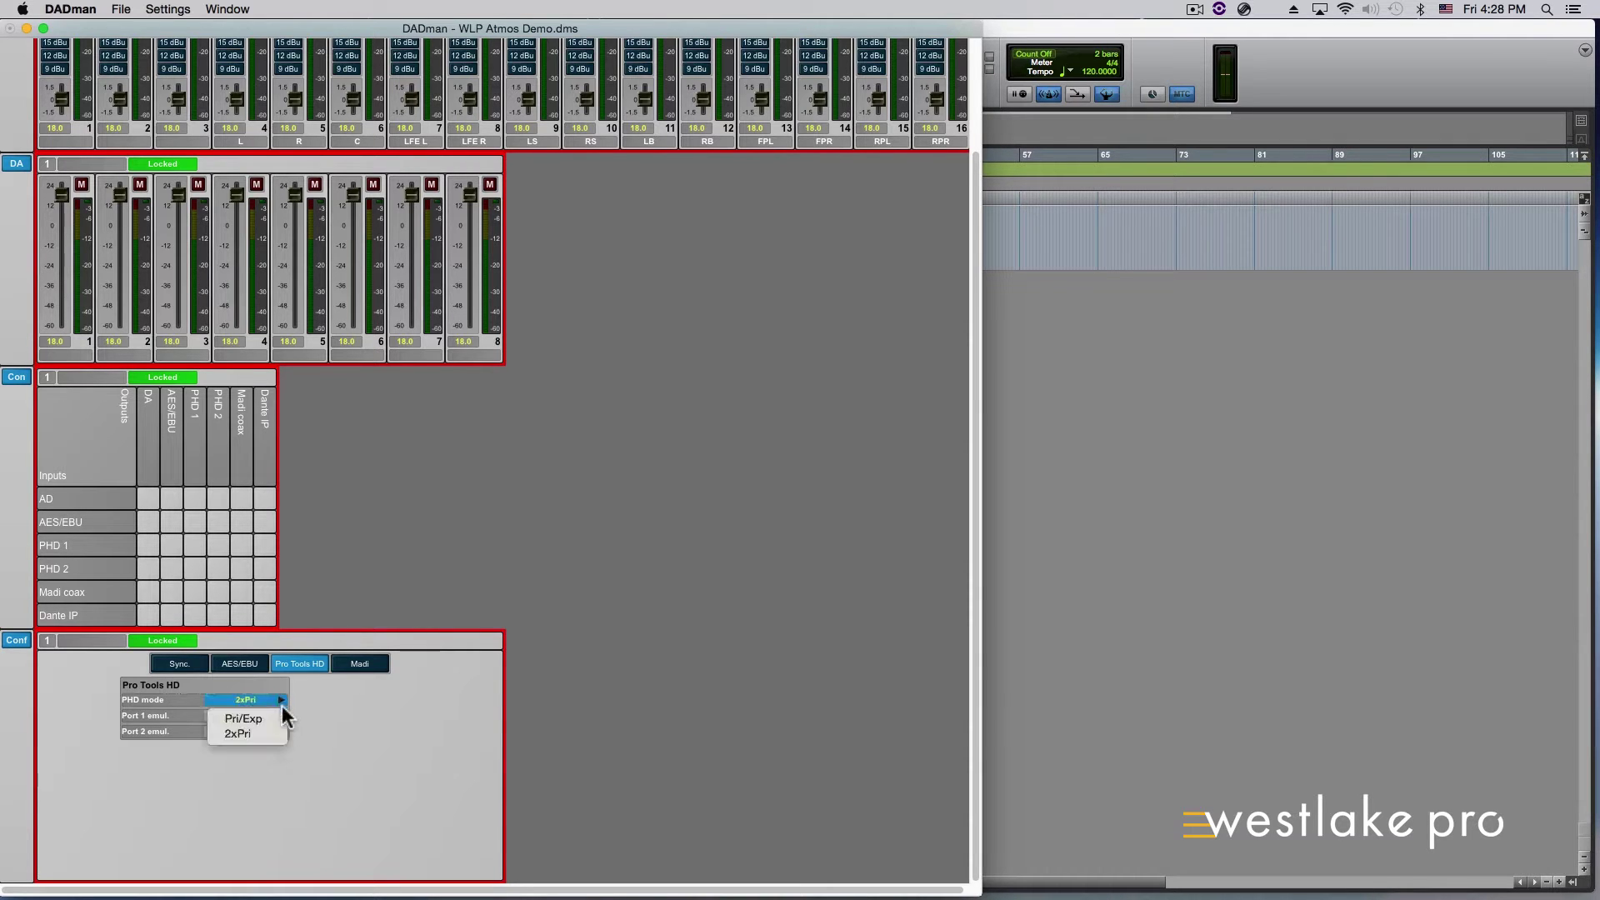
pyautogui.click(334, 710)
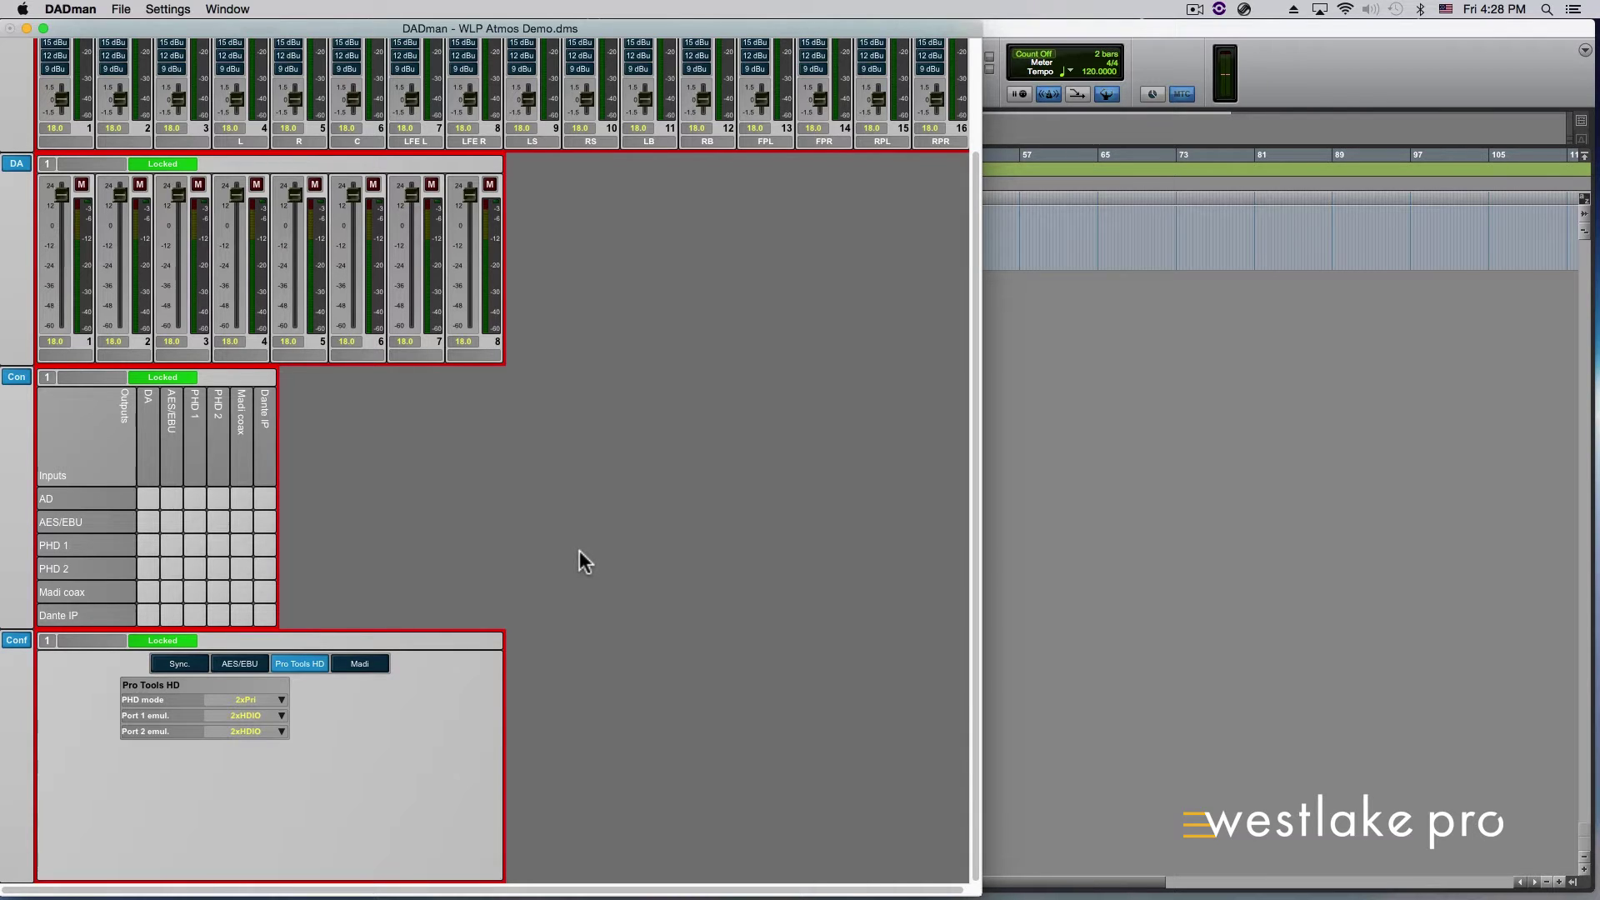
pyautogui.click(280, 705)
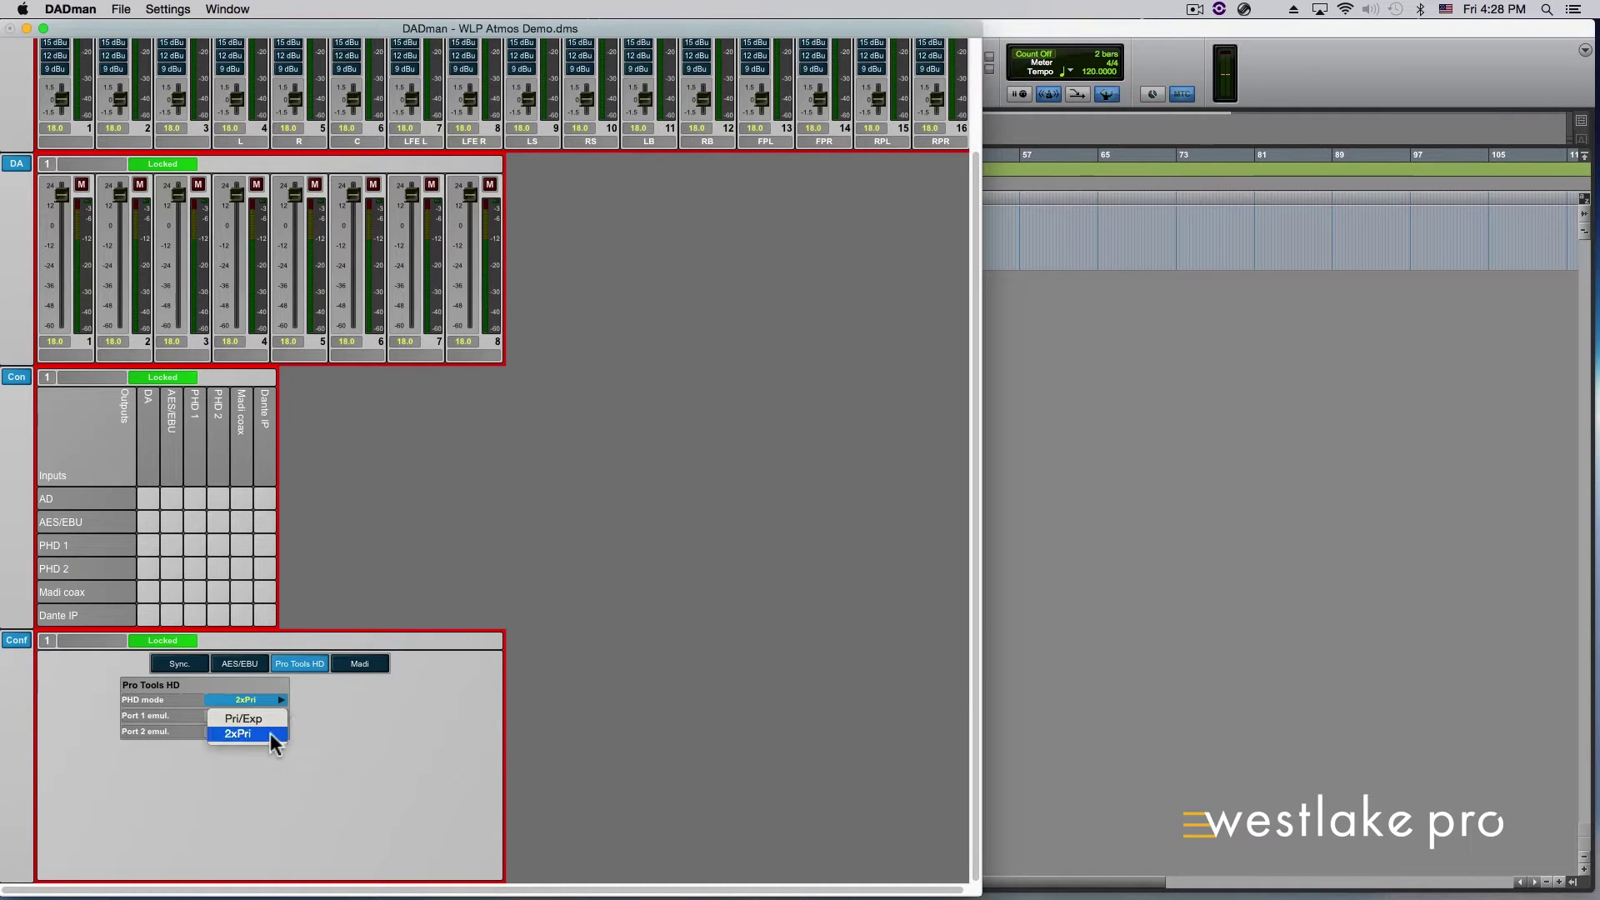
pyautogui.click(274, 740)
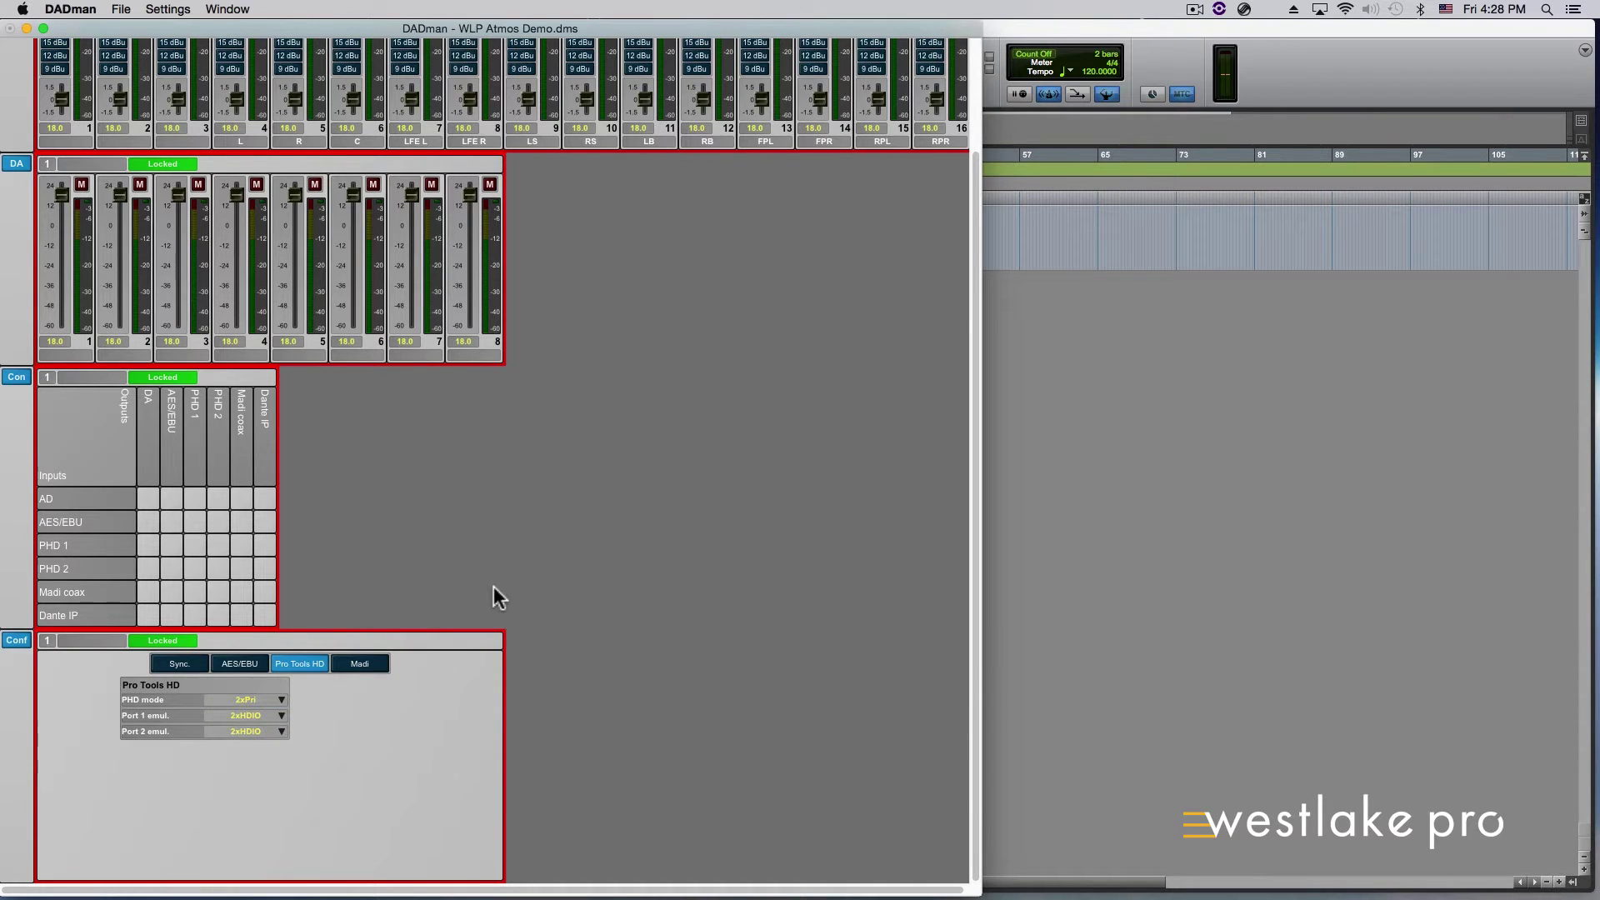
# Step: Switch to Pro Tools and check the HD I/O peripherals in its Hardware Setup
pyautogui.click(1081, 382)
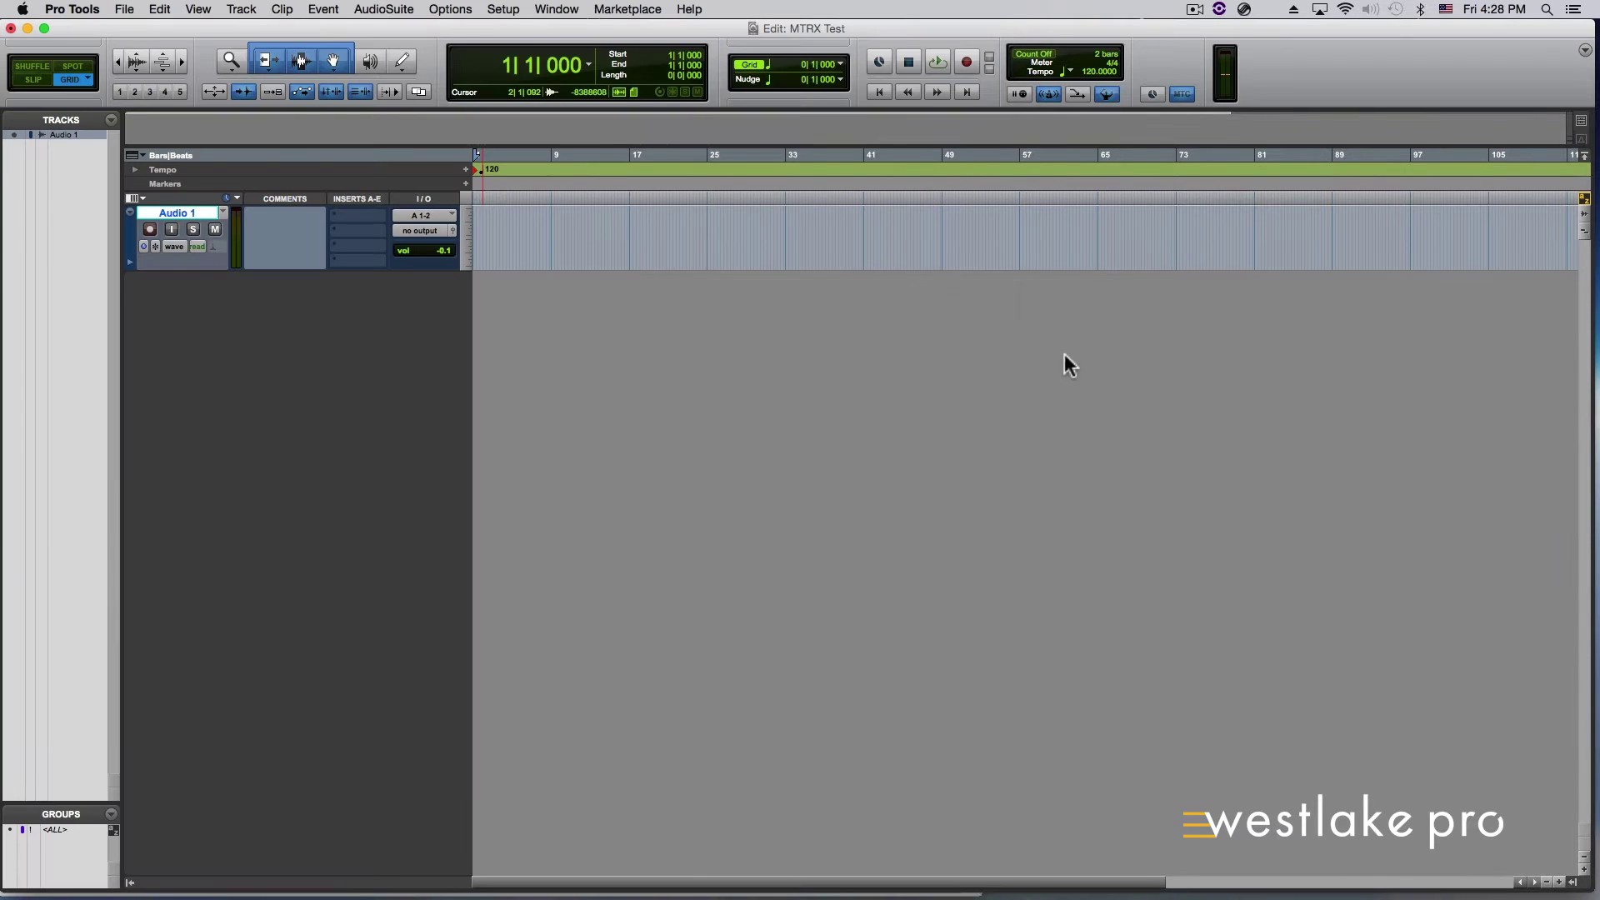
pyautogui.click(505, 10)
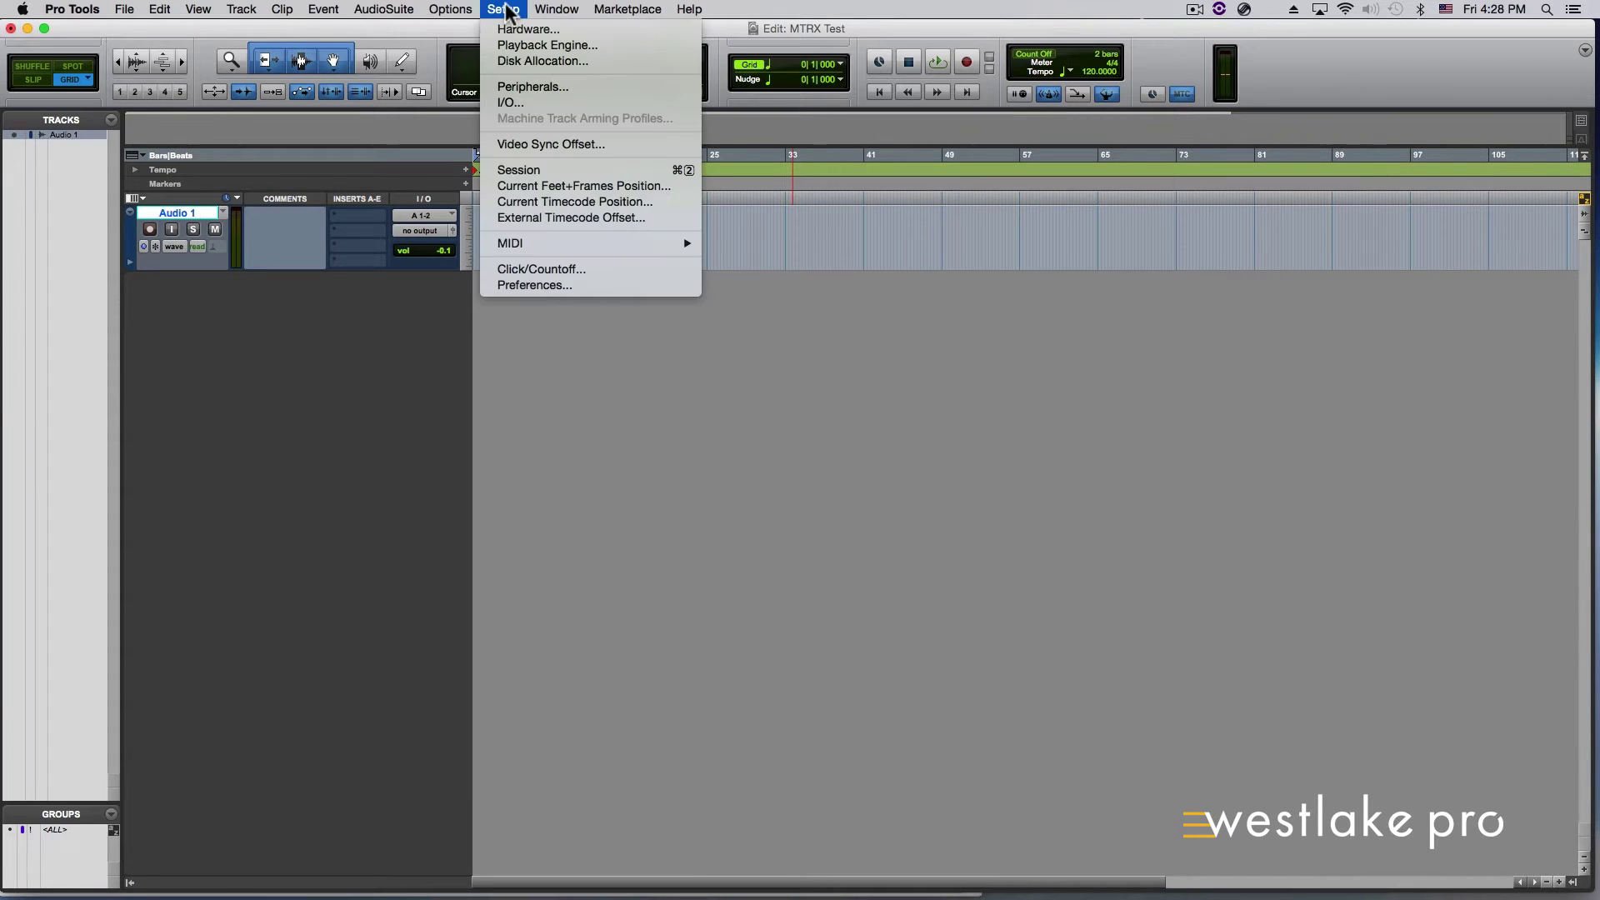
pyautogui.click(516, 30)
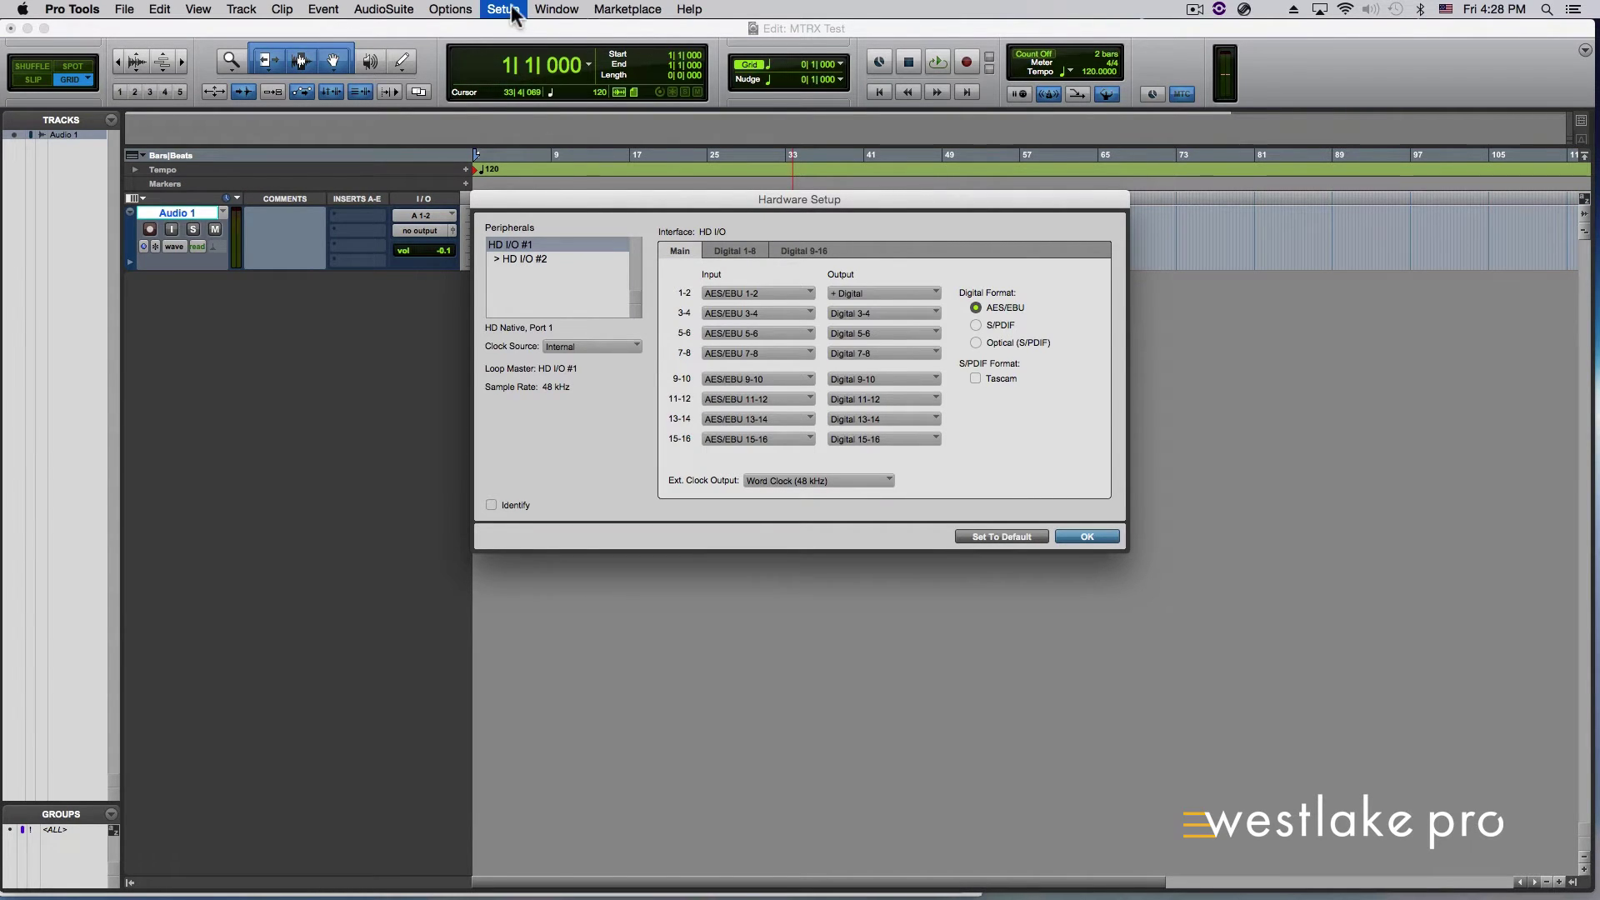
pyautogui.click(1087, 536)
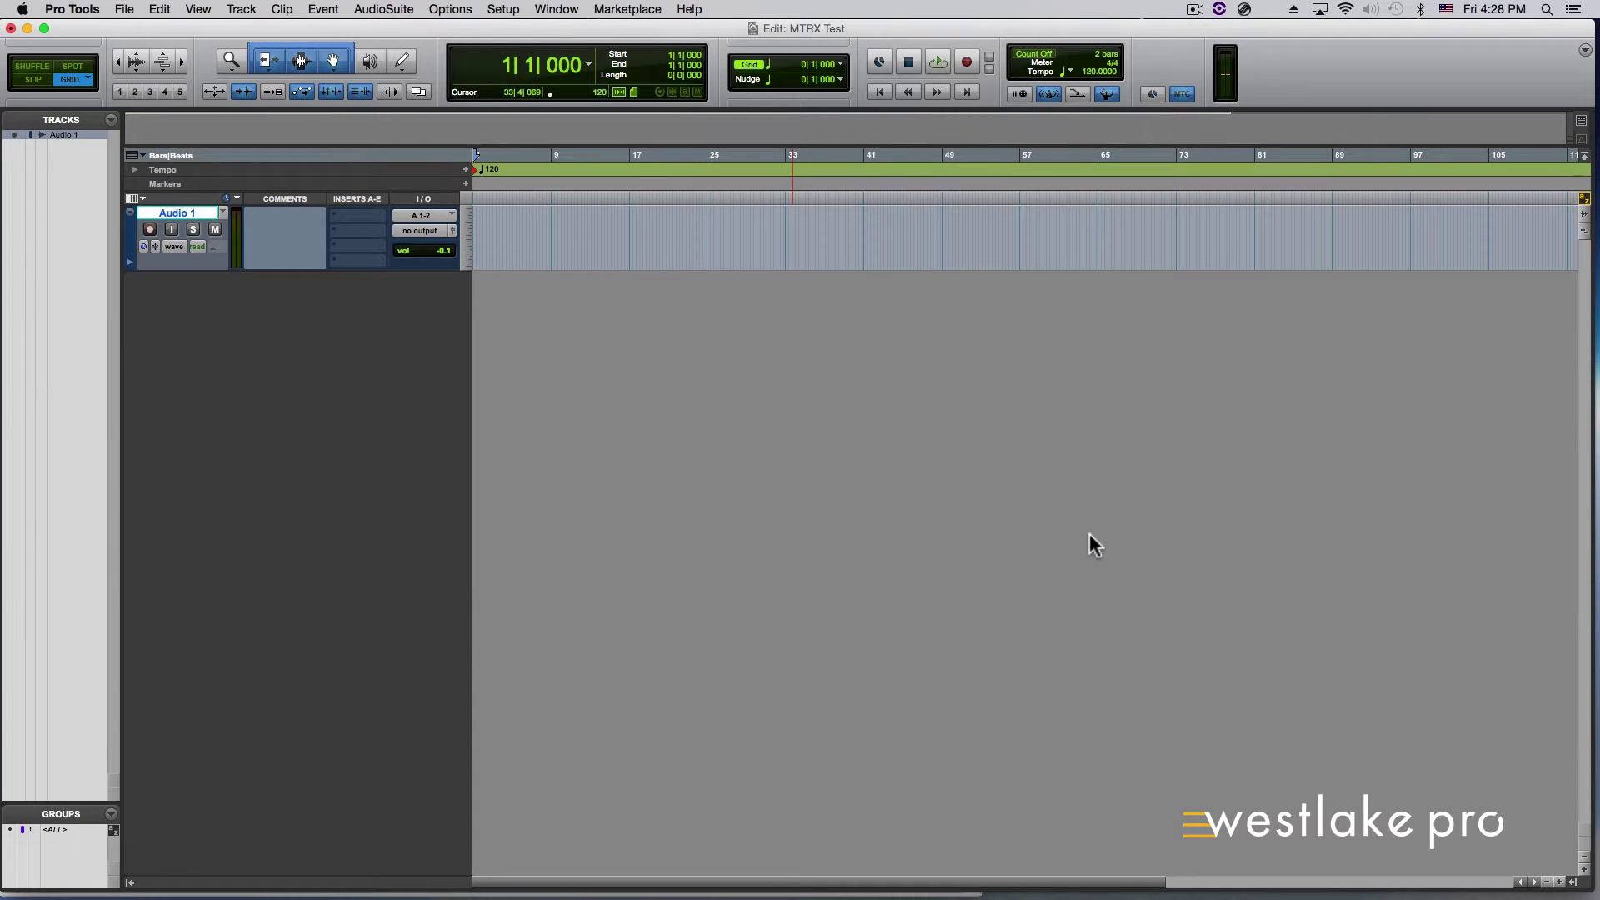
# Step: Switch back to DADman and display the routing matrix from PHD 1 inputs to DA outputs
pyautogui.press('super+Tab')
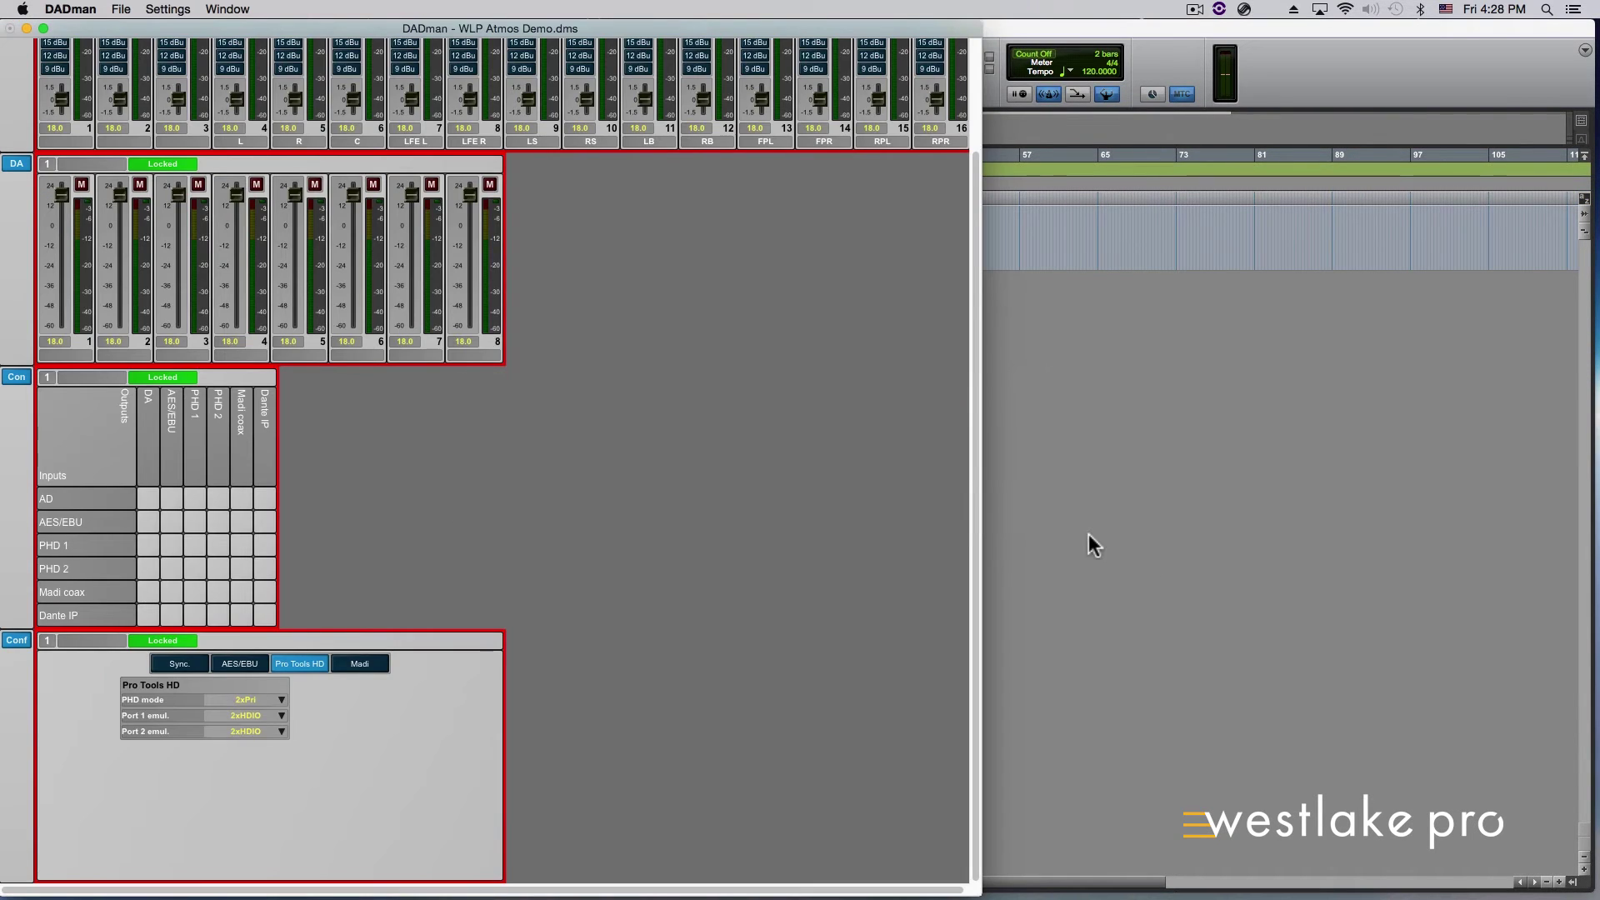
pyautogui.click(148, 554)
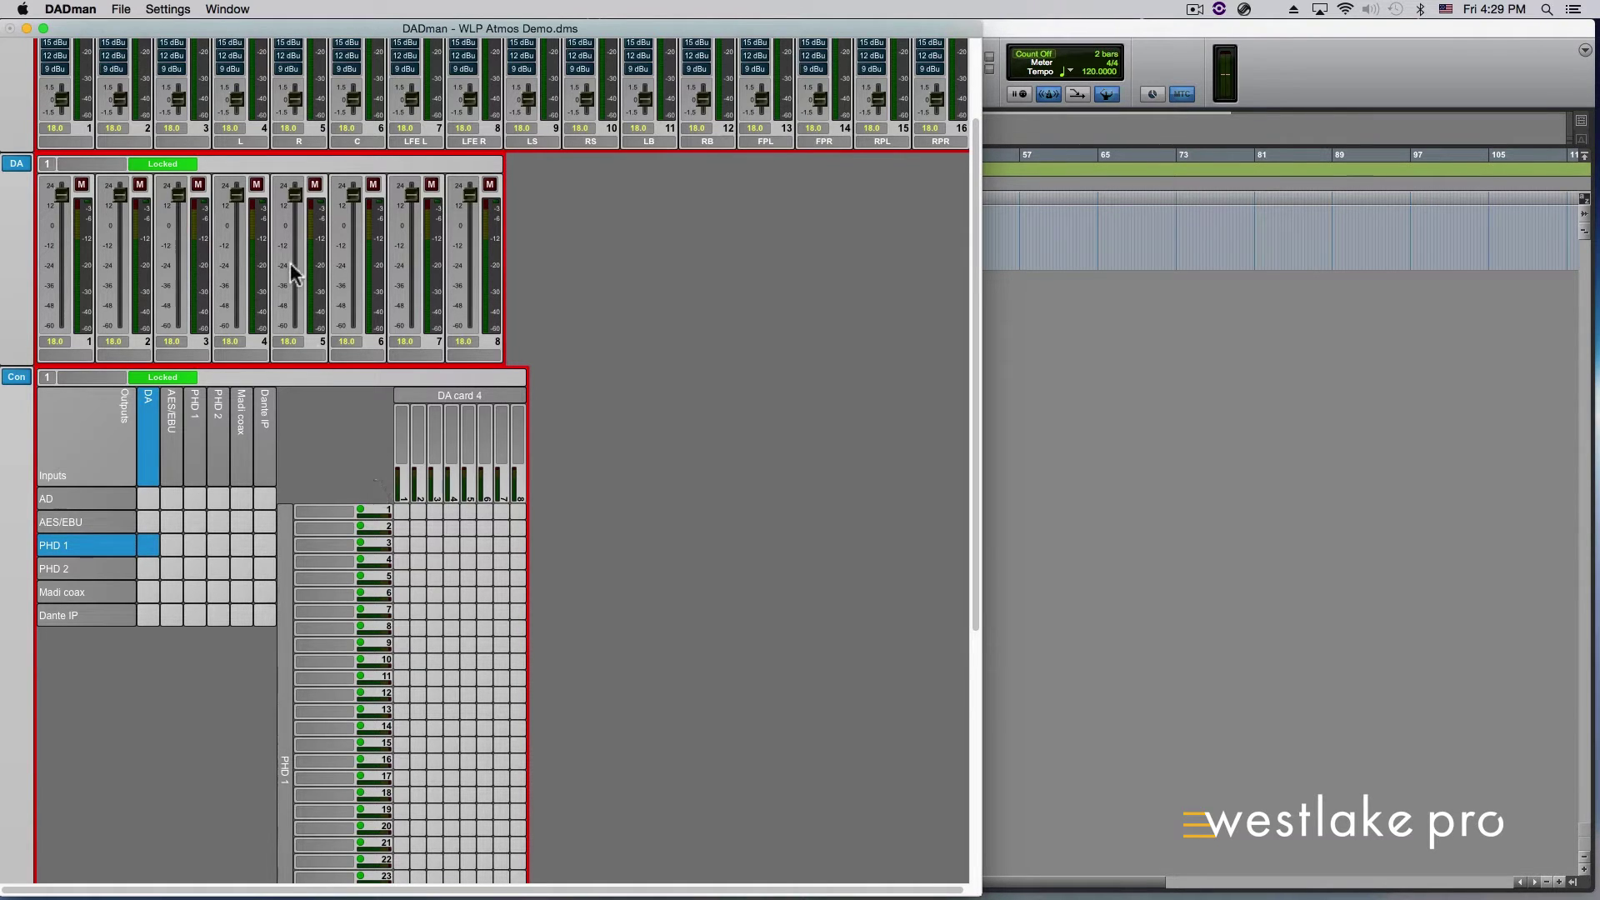
# Step: Enable the monitor for the MTRX unit in the Monitor Profile Configuration
pyautogui.click(170, 11)
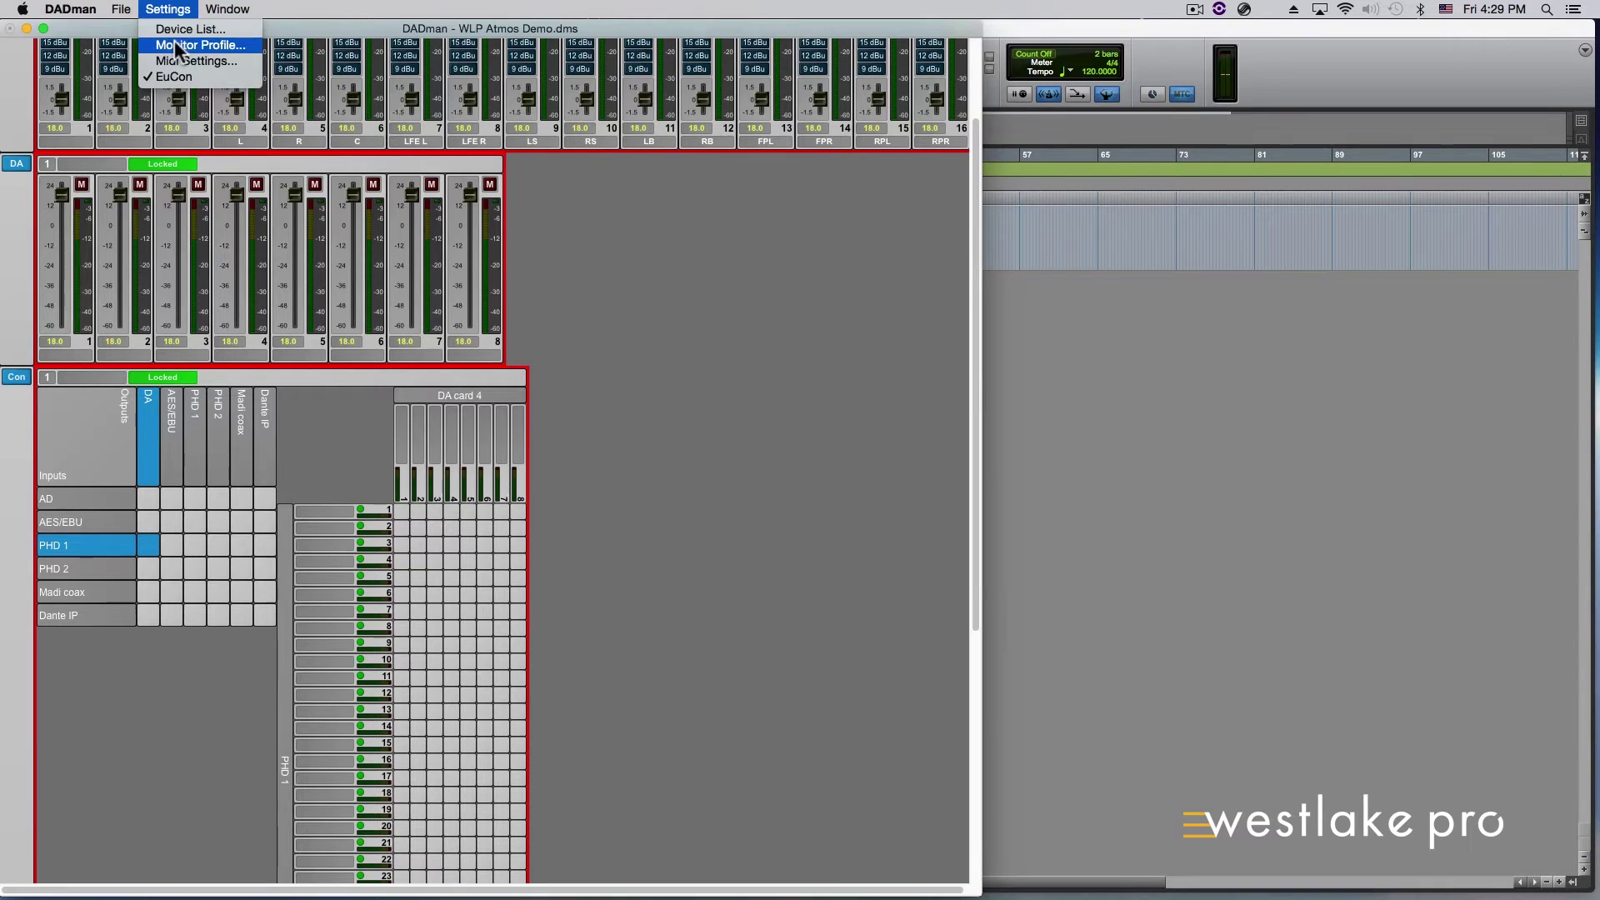
pyautogui.click(178, 45)
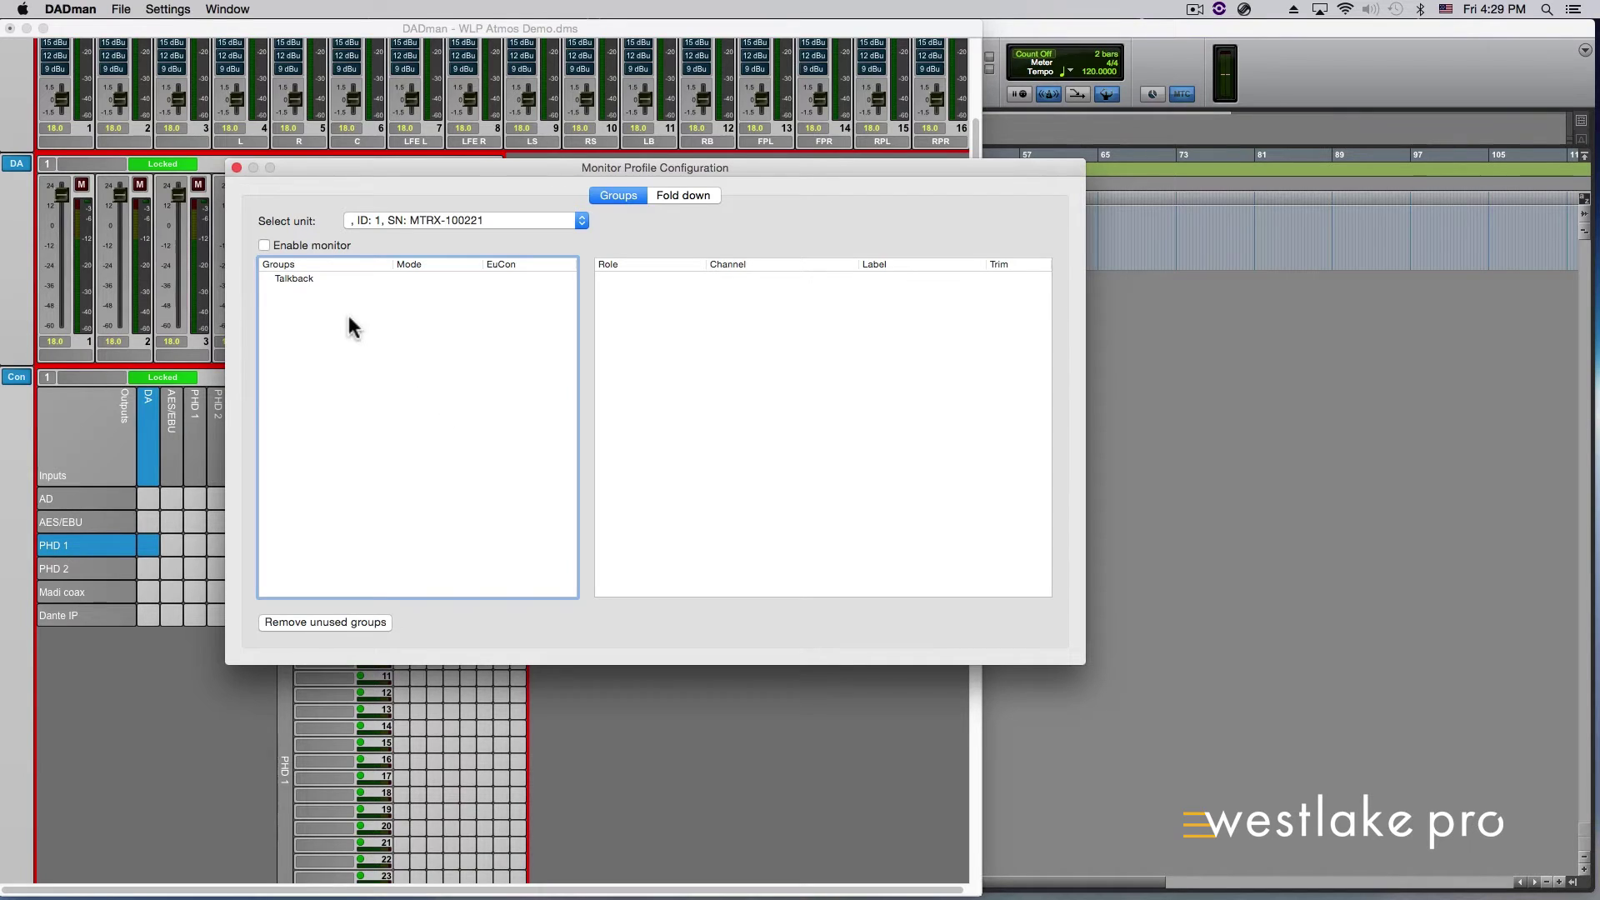
pyautogui.click(374, 222)
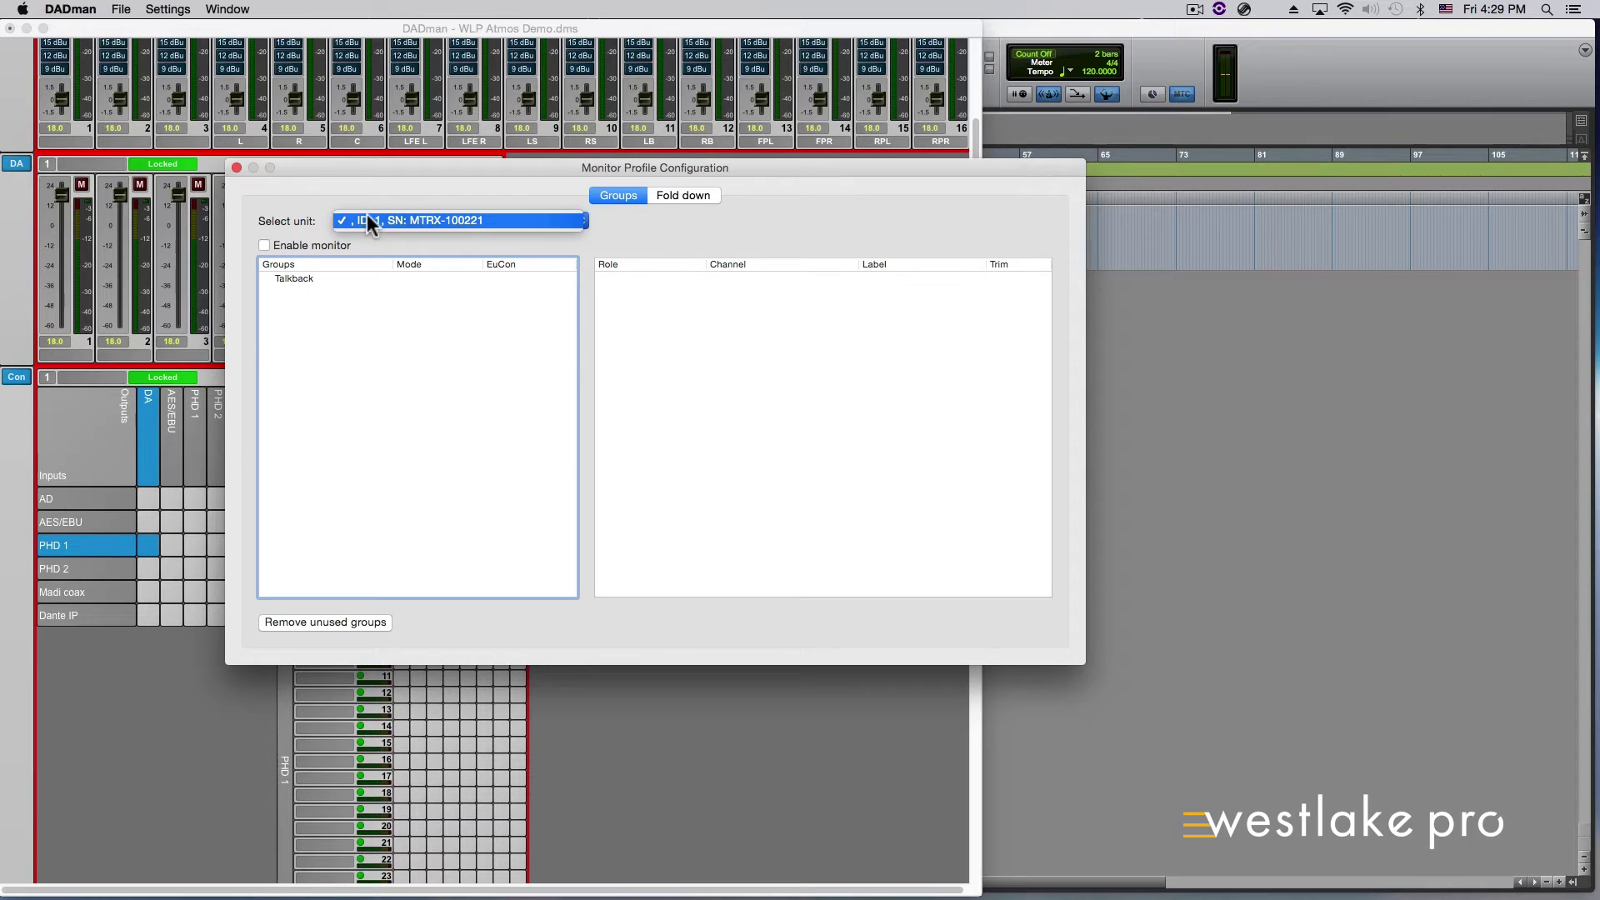
pyautogui.click(334, 221)
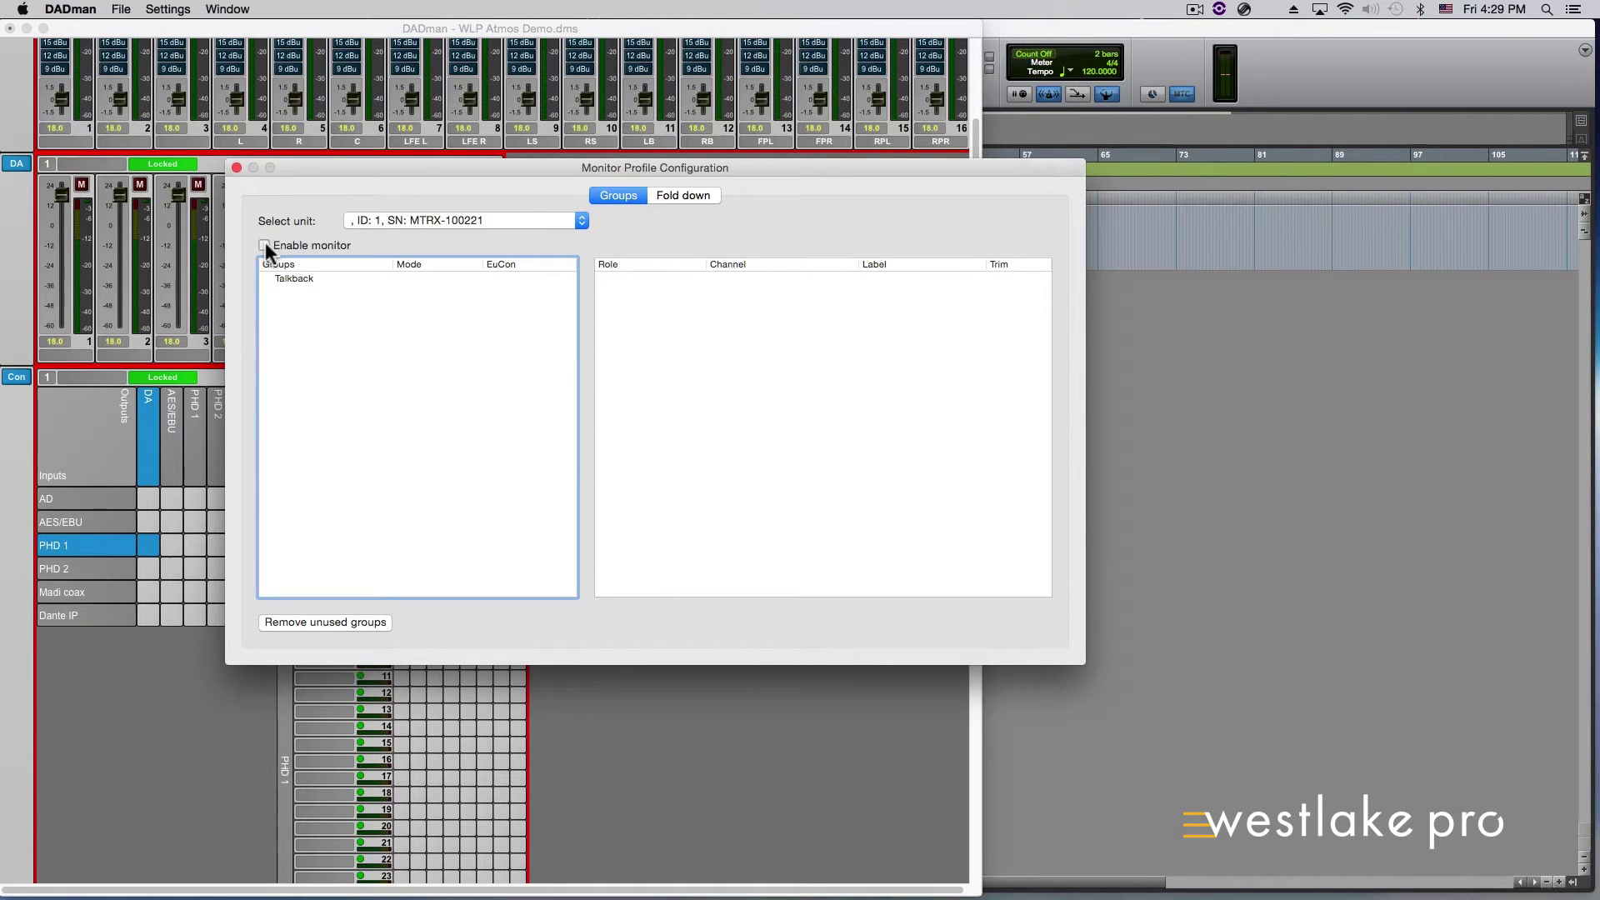
pyautogui.click(265, 245)
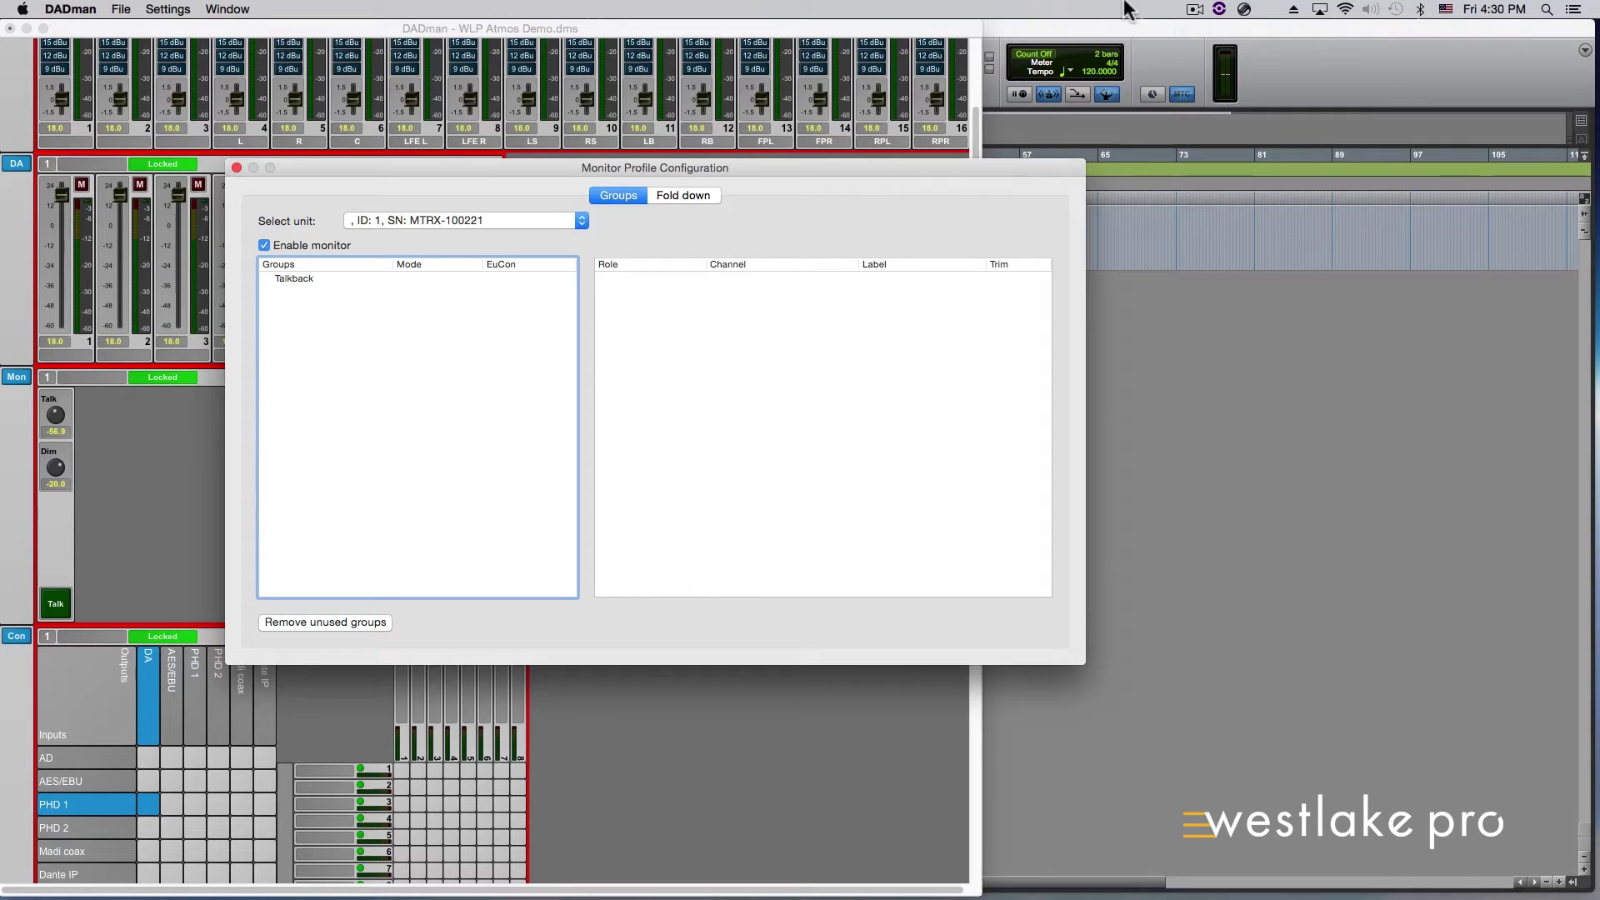
# Step: Check the EuCon focus and connected system in the S6 WSControl status information
pyautogui.click(1244, 10)
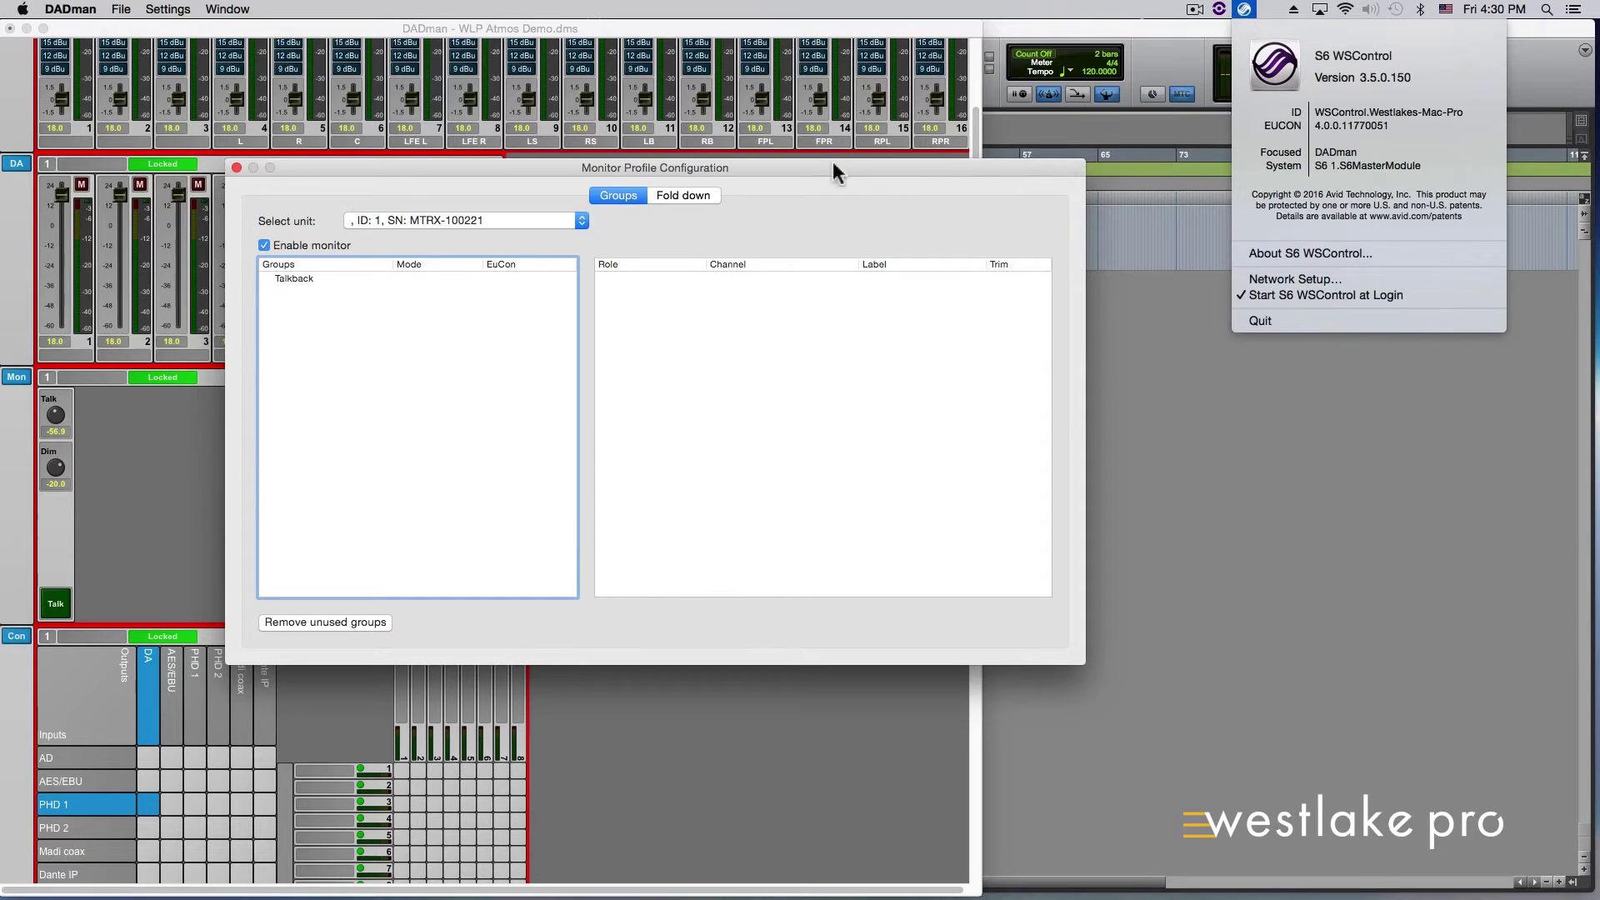
pyautogui.click(812, 215)
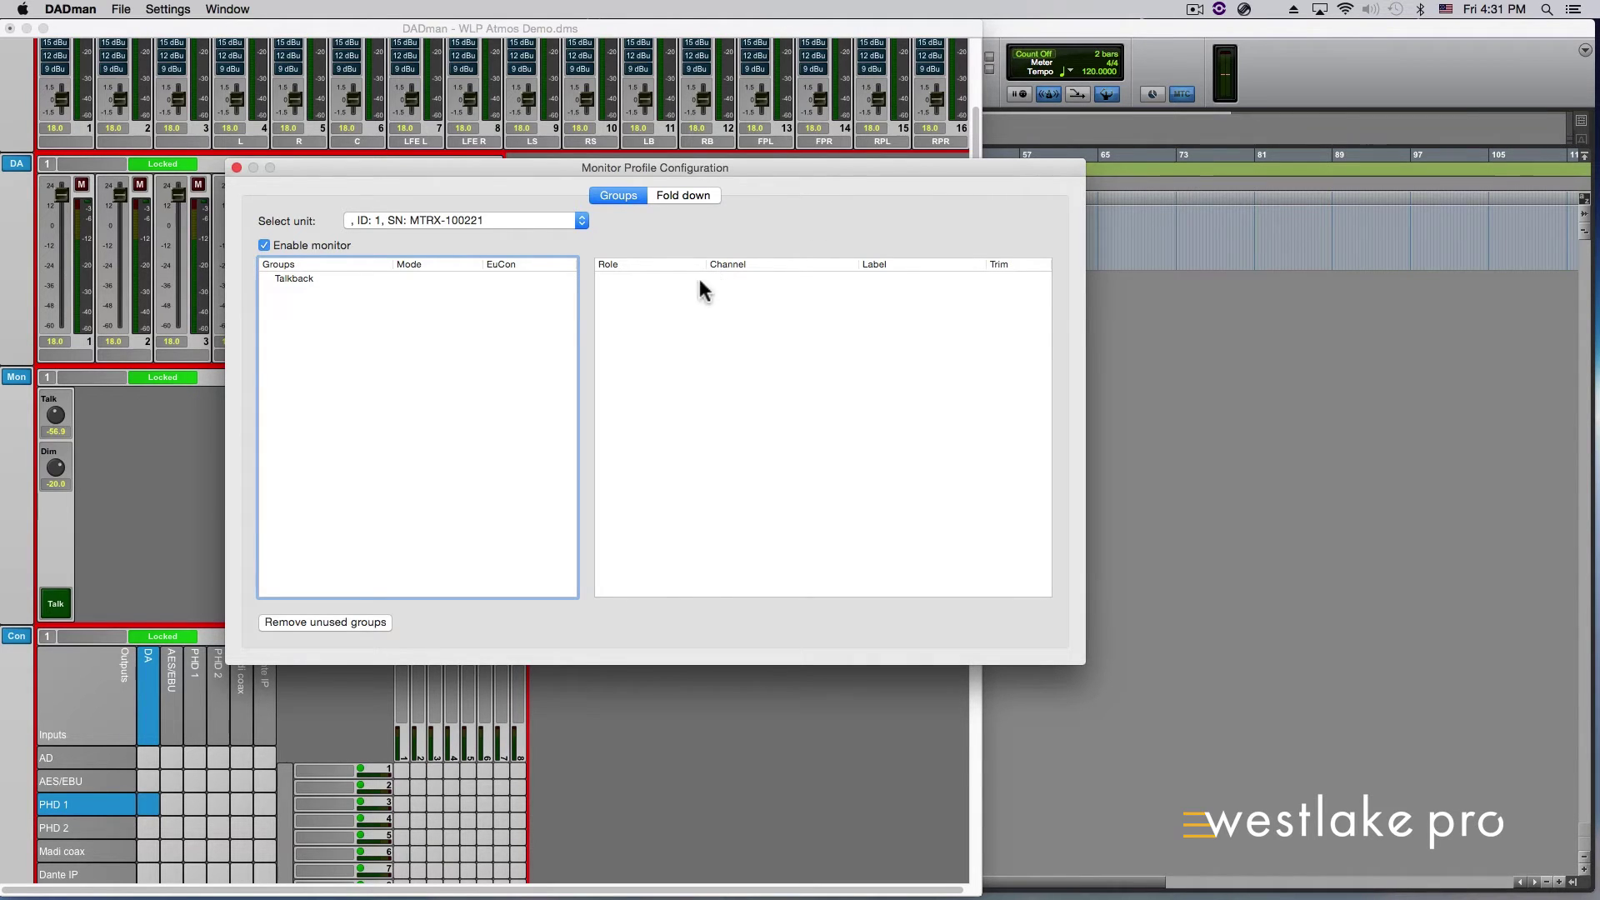
# Step: Add a monitor group to the MTRX unit's monitor profile
pyautogui.rightClick(420, 306)
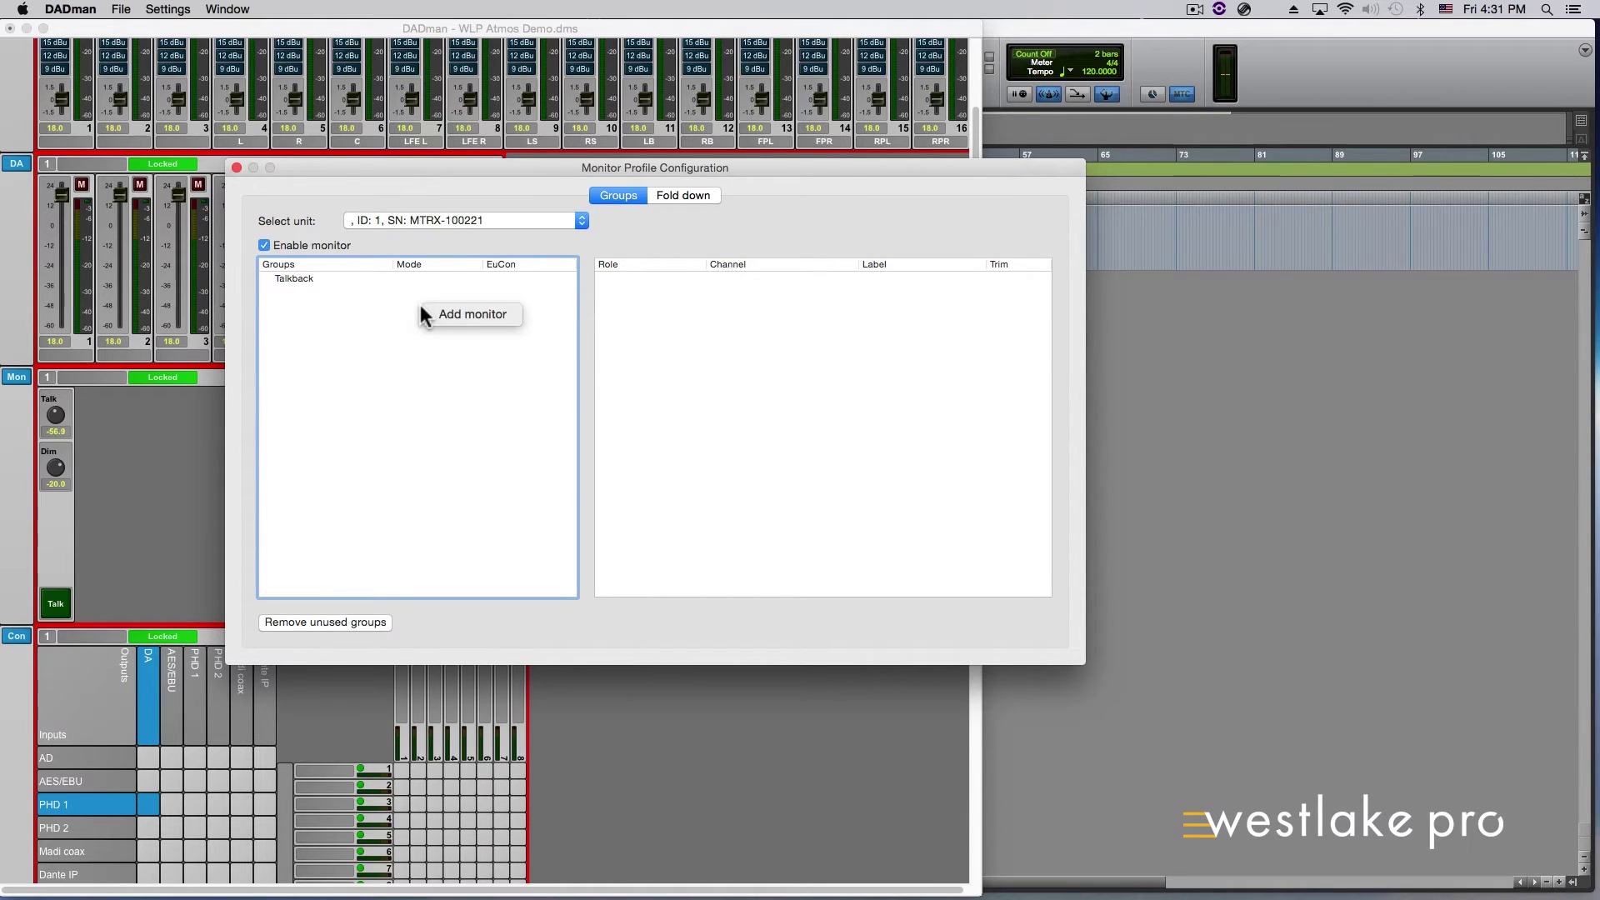
pyautogui.click(437, 311)
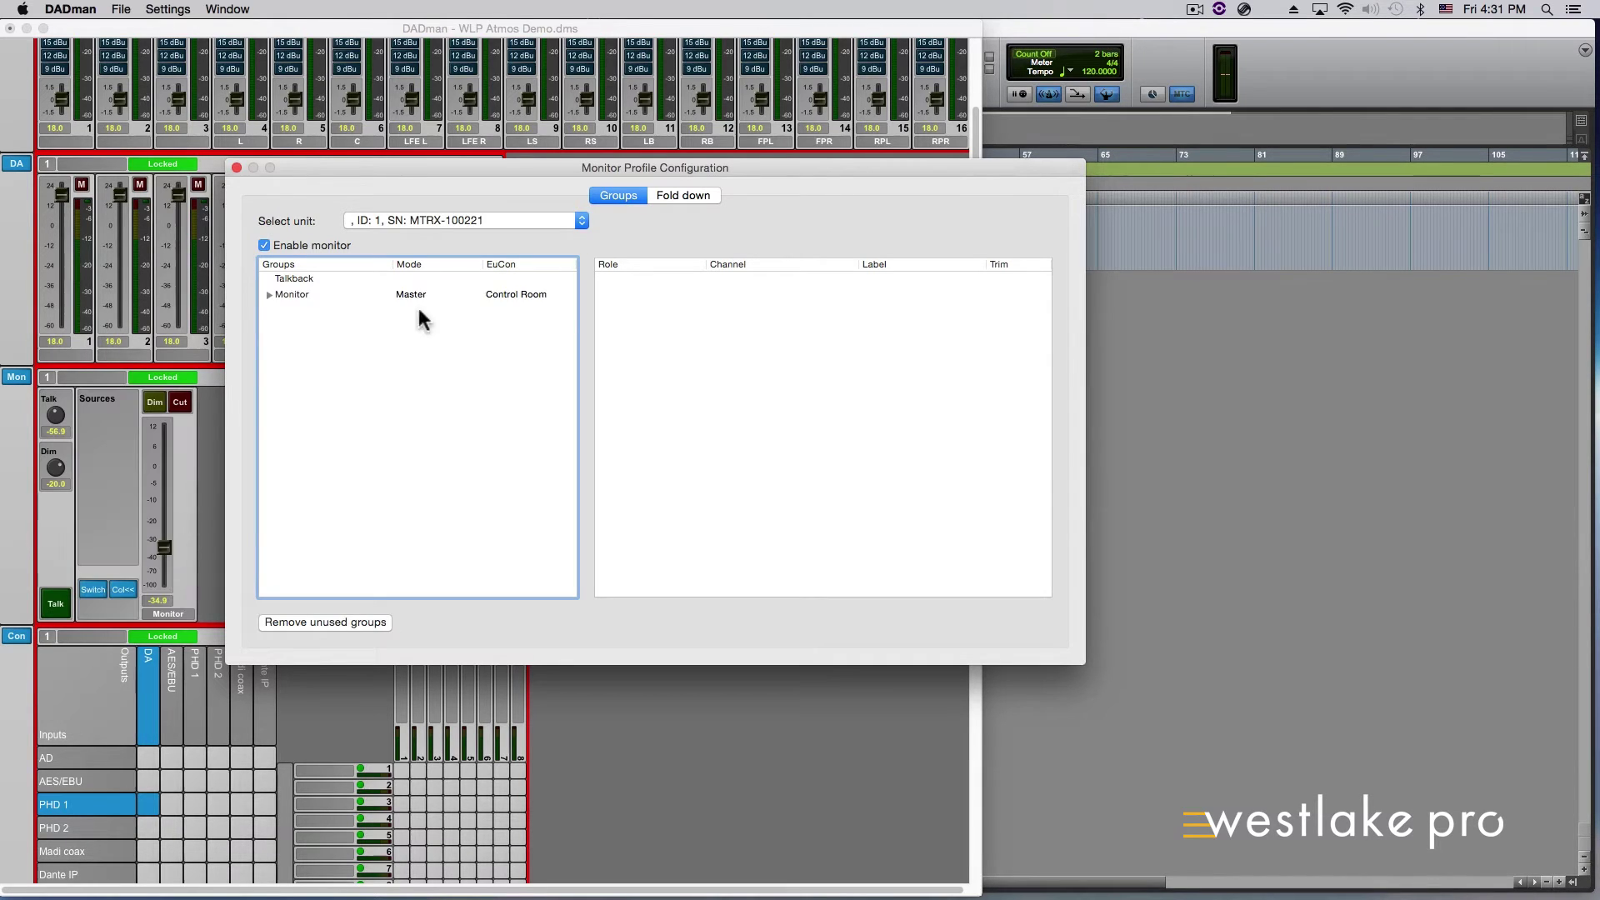
# Step: Review the monitor mode and EuCon mode options of the Monitor group and expand the group
pyautogui.rightClick(295, 292)
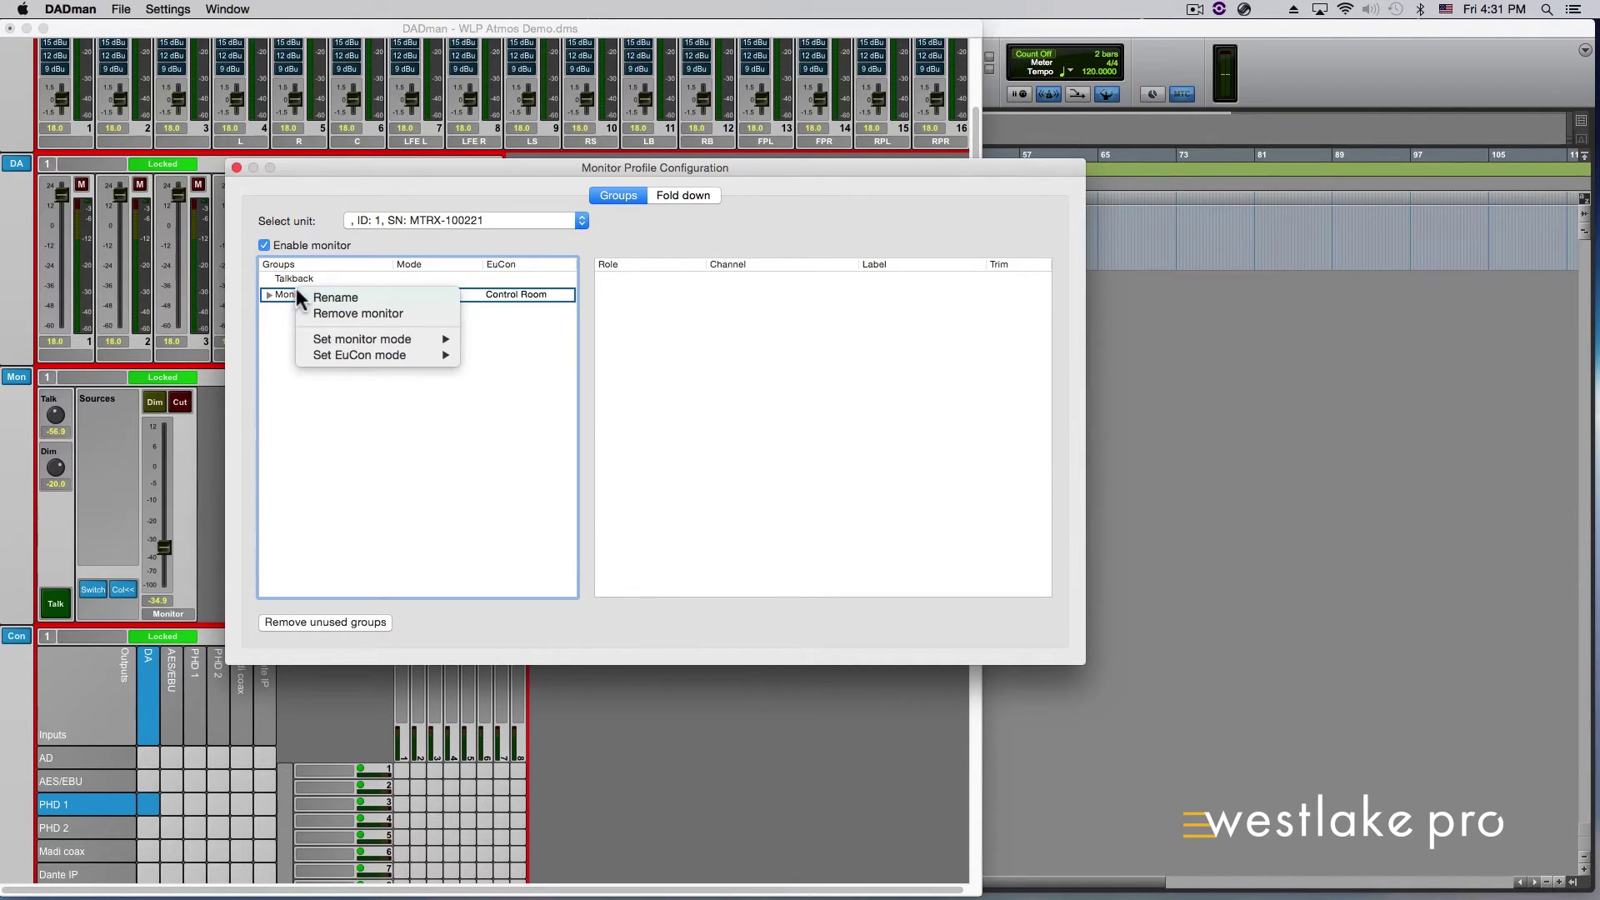
pyautogui.moveTo(348, 337)
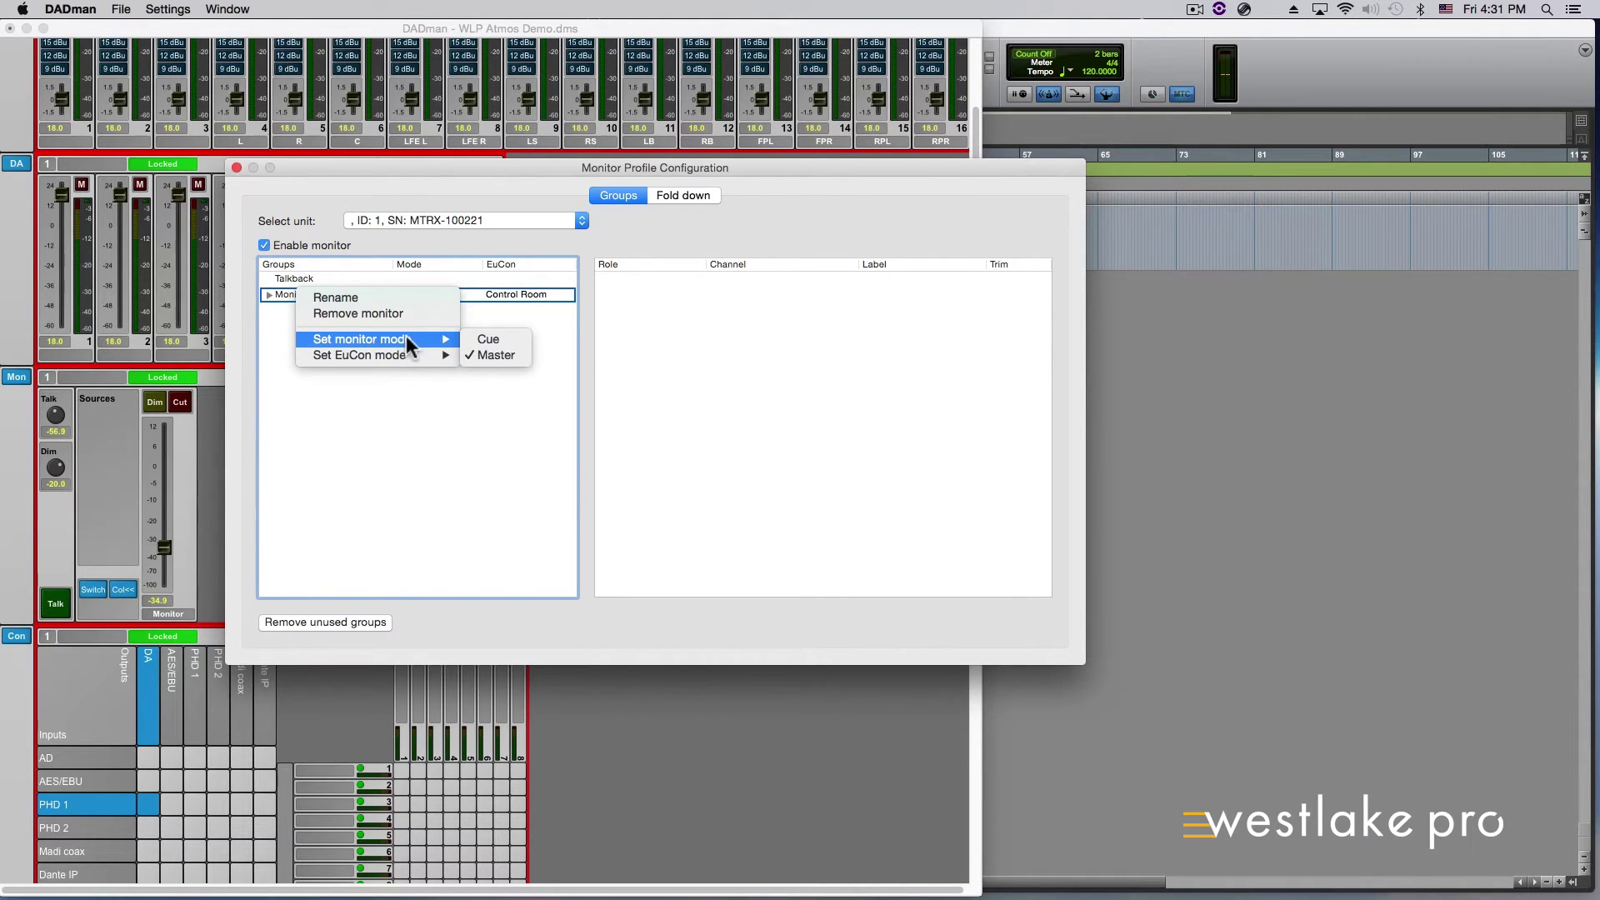
pyautogui.moveTo(405, 353)
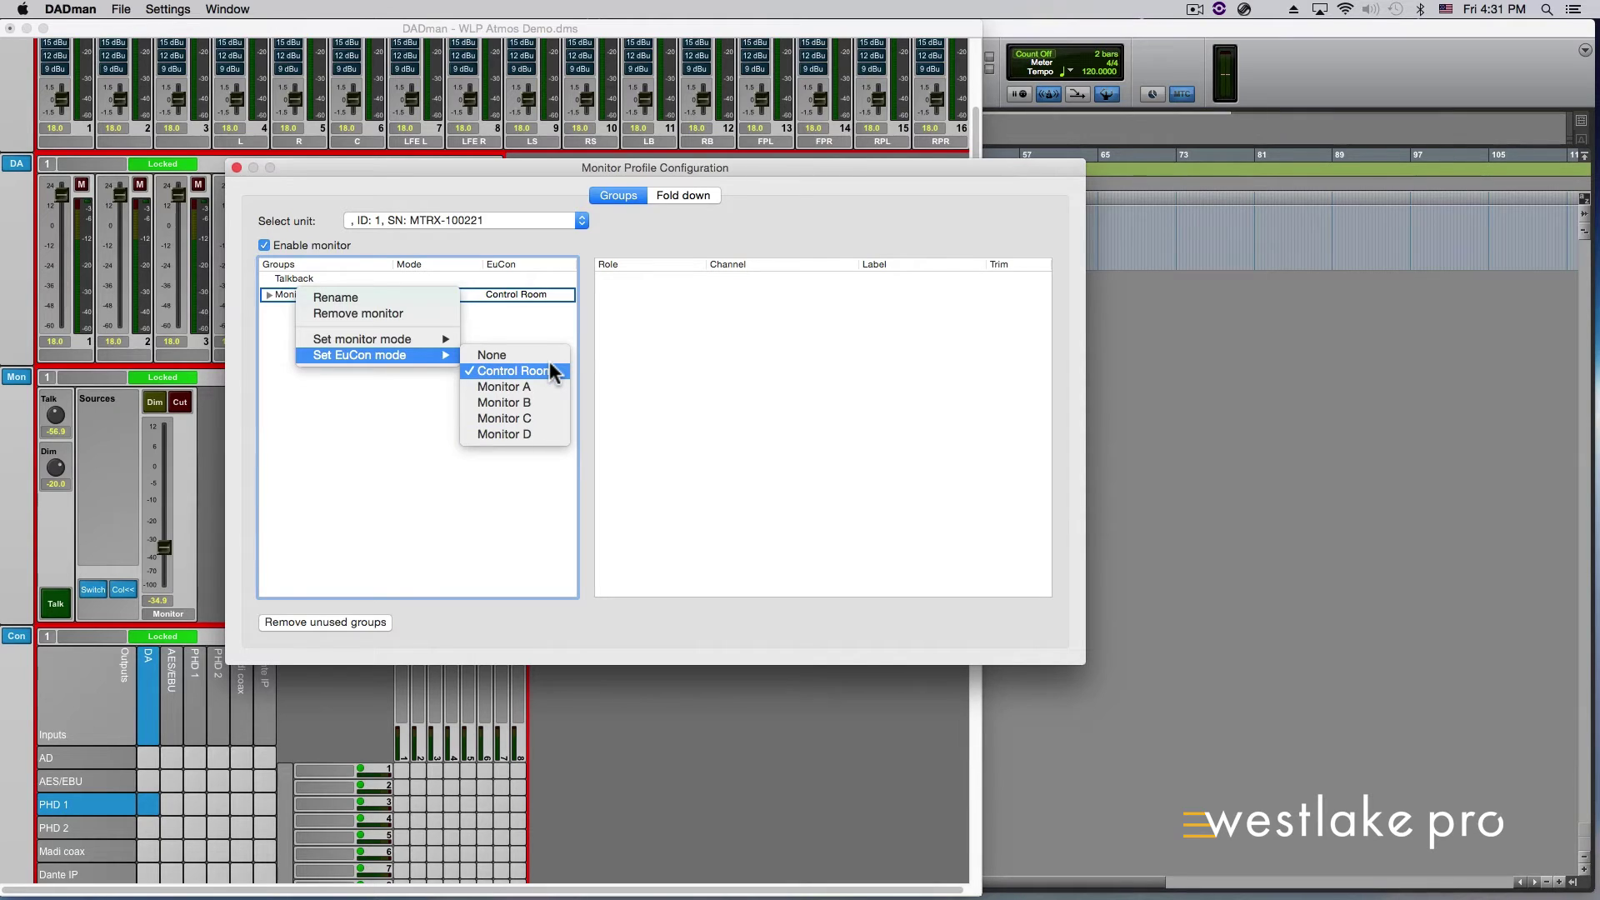
pyautogui.click(267, 293)
pyautogui.click(268, 295)
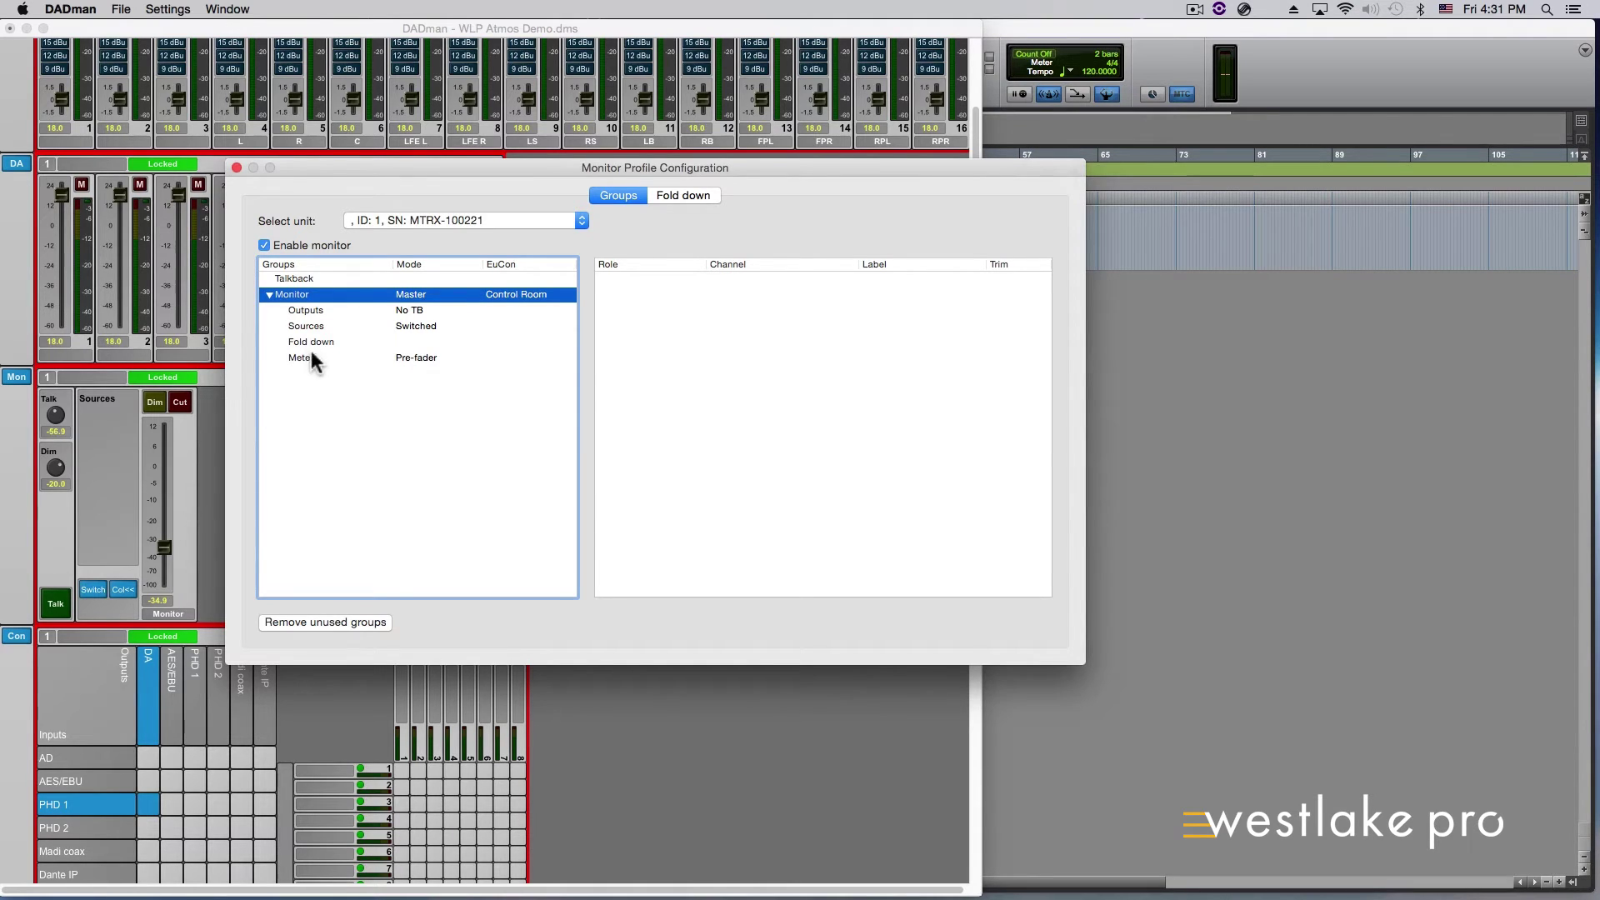
# Step: Add a new source to the Monitor group's sources and select the new input set
pyautogui.rightClick(308, 325)
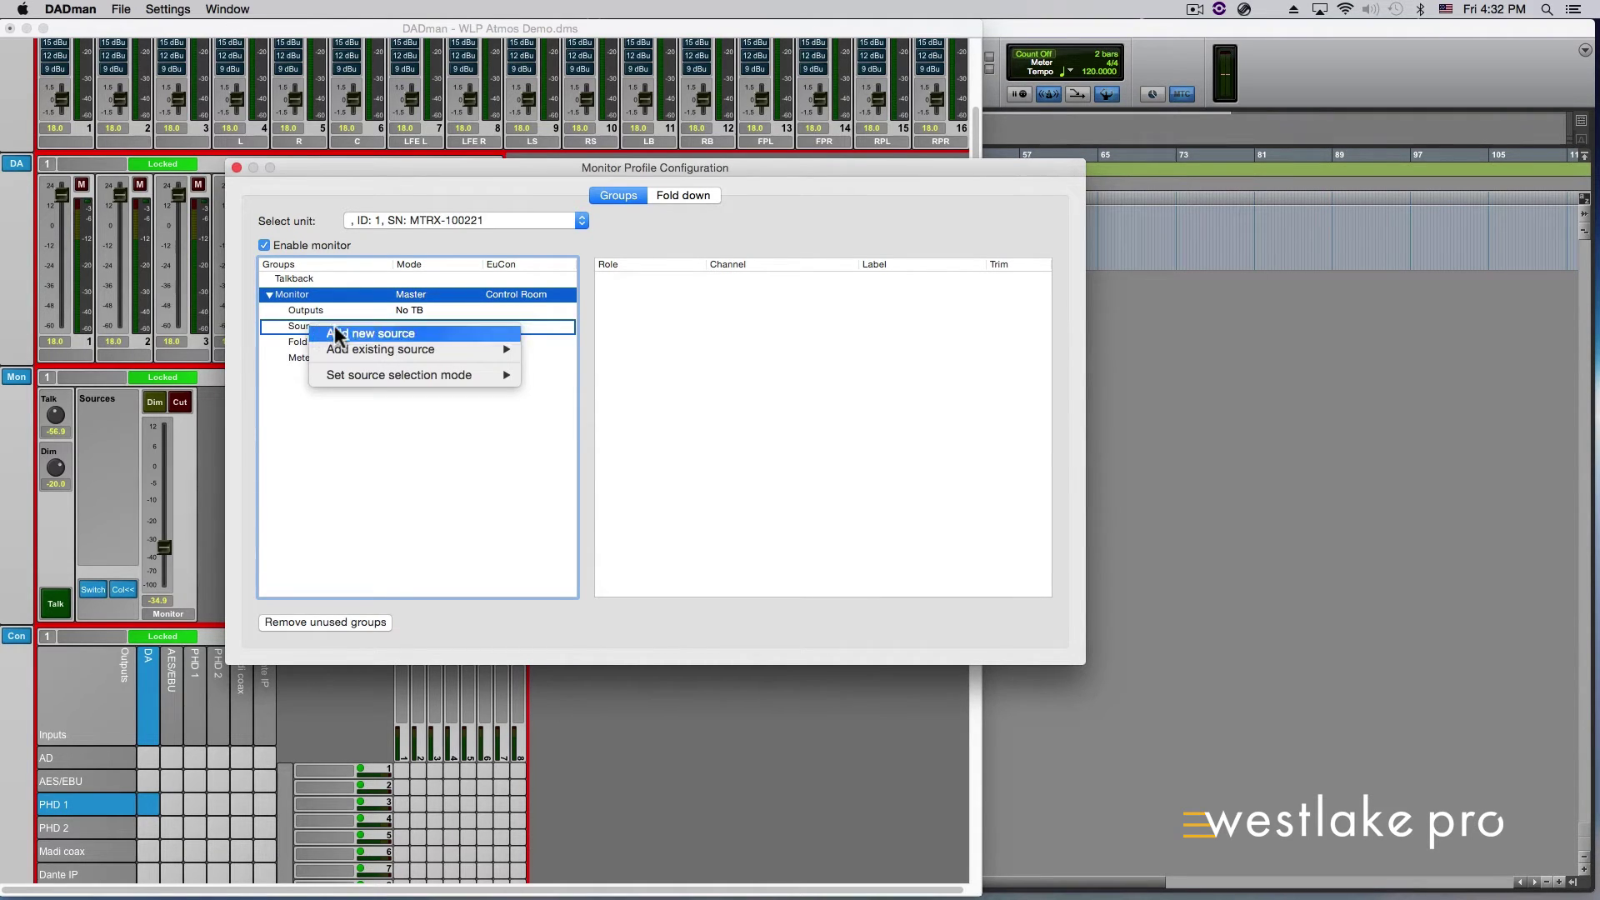
pyautogui.click(337, 333)
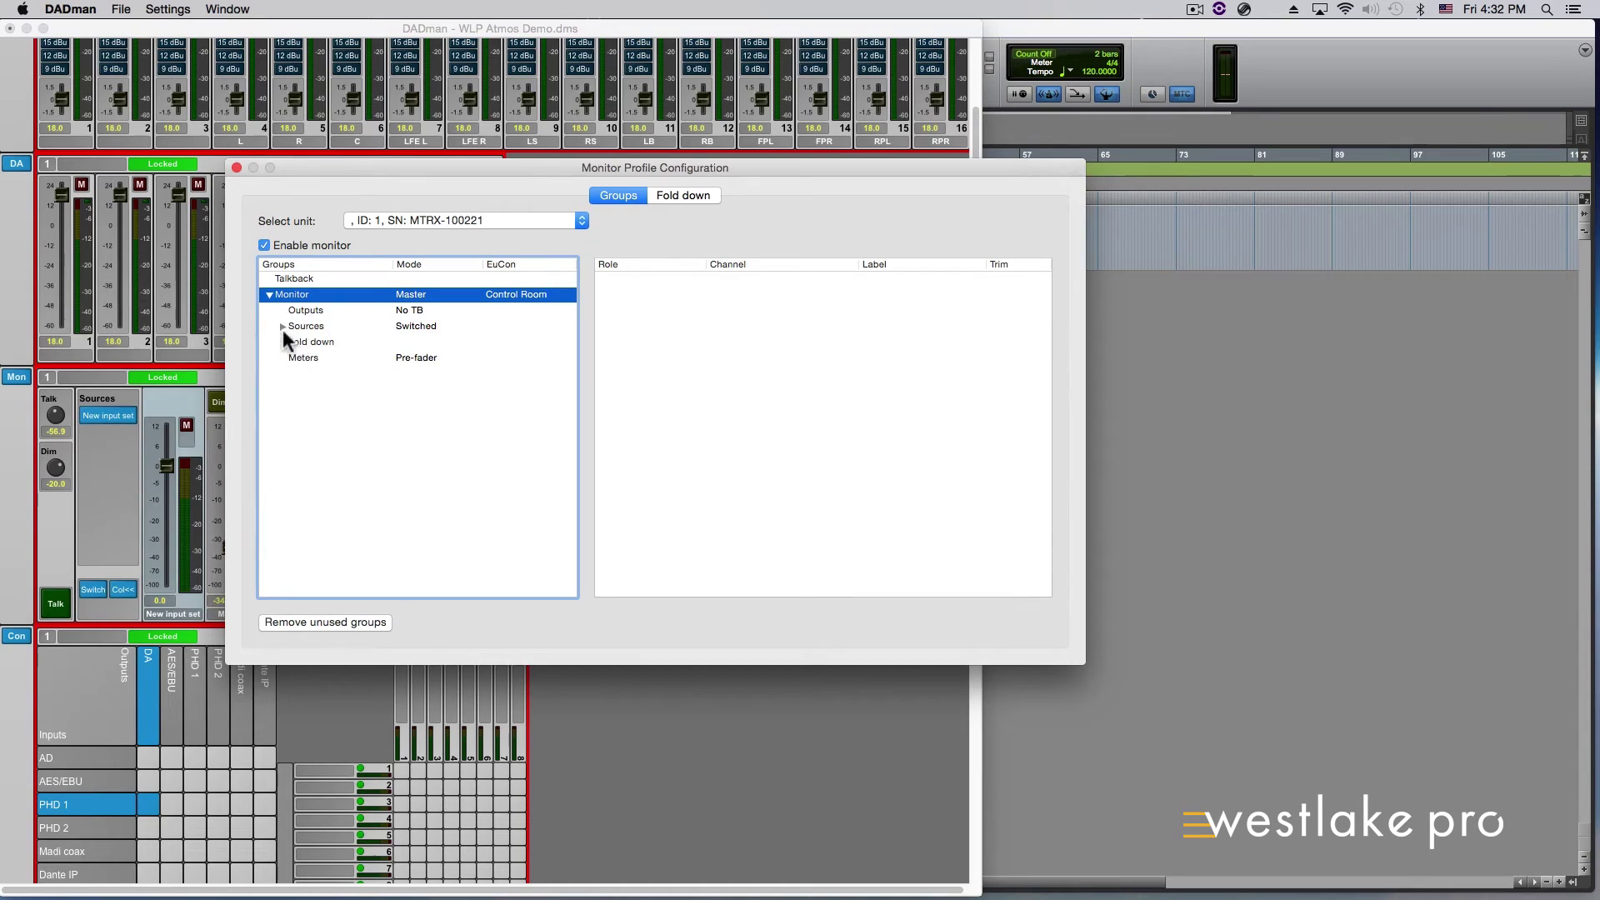
pyautogui.click(283, 327)
pyautogui.click(315, 342)
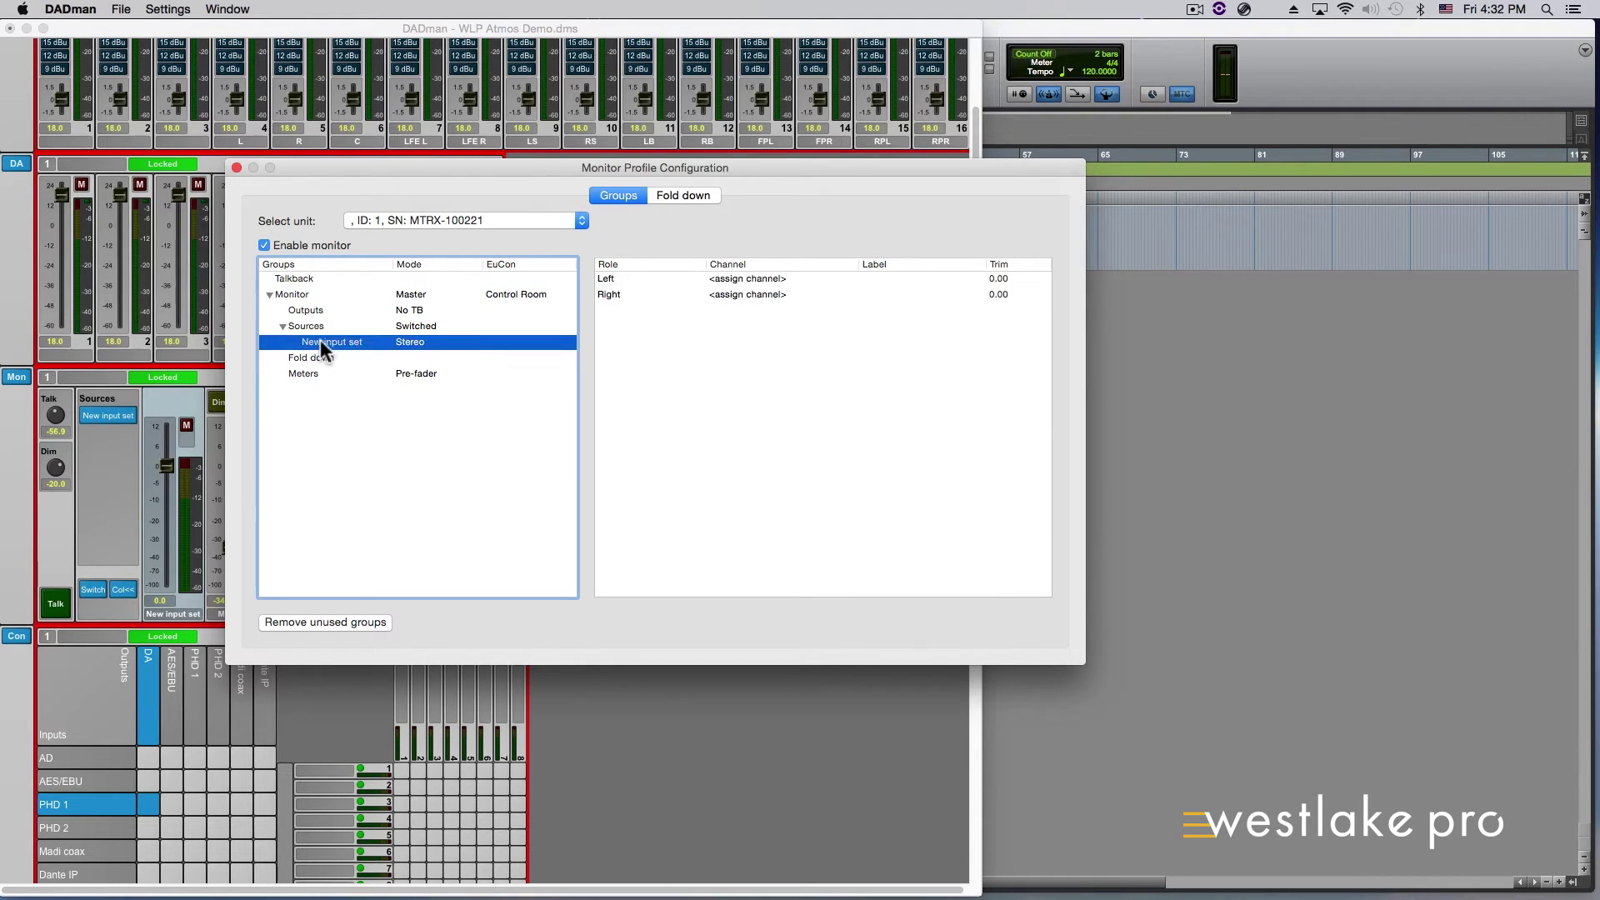
# Step: Rename the new input set to Pro Tools 1-2
pyautogui.rightClick(319, 340)
pyautogui.click(343, 350)
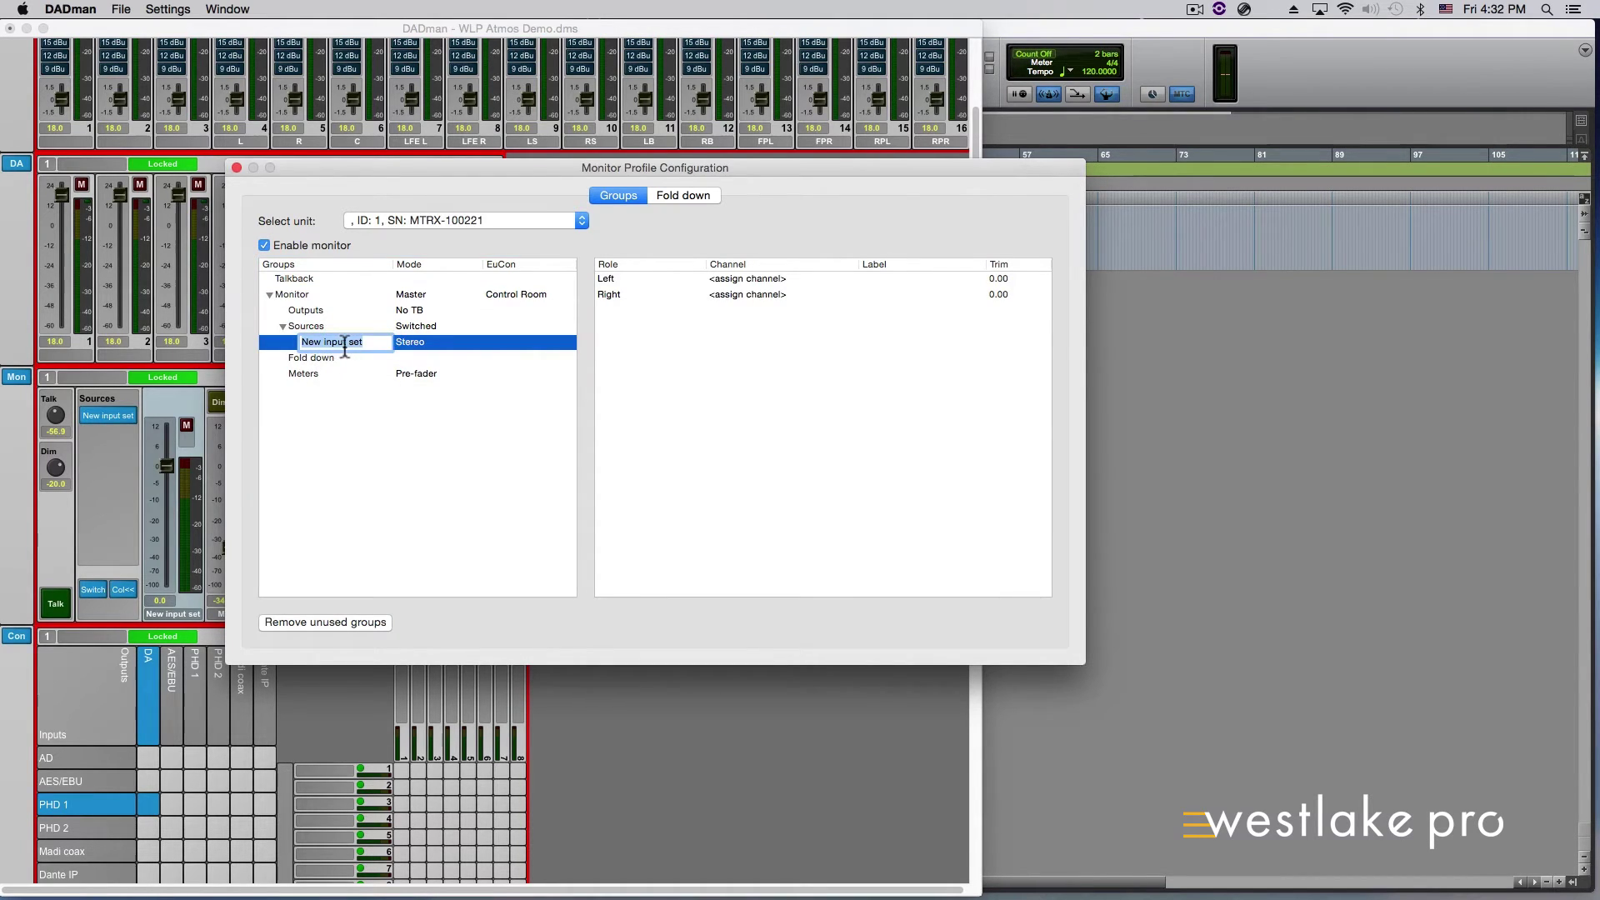
pyautogui.write('ProTool')
pyautogui.press('BackSpace')
pyautogui.press('BackSpace')
pyautogui.press('BackSpace')
pyautogui.press('BackSpace')
pyautogui.write('Tools 1-2')
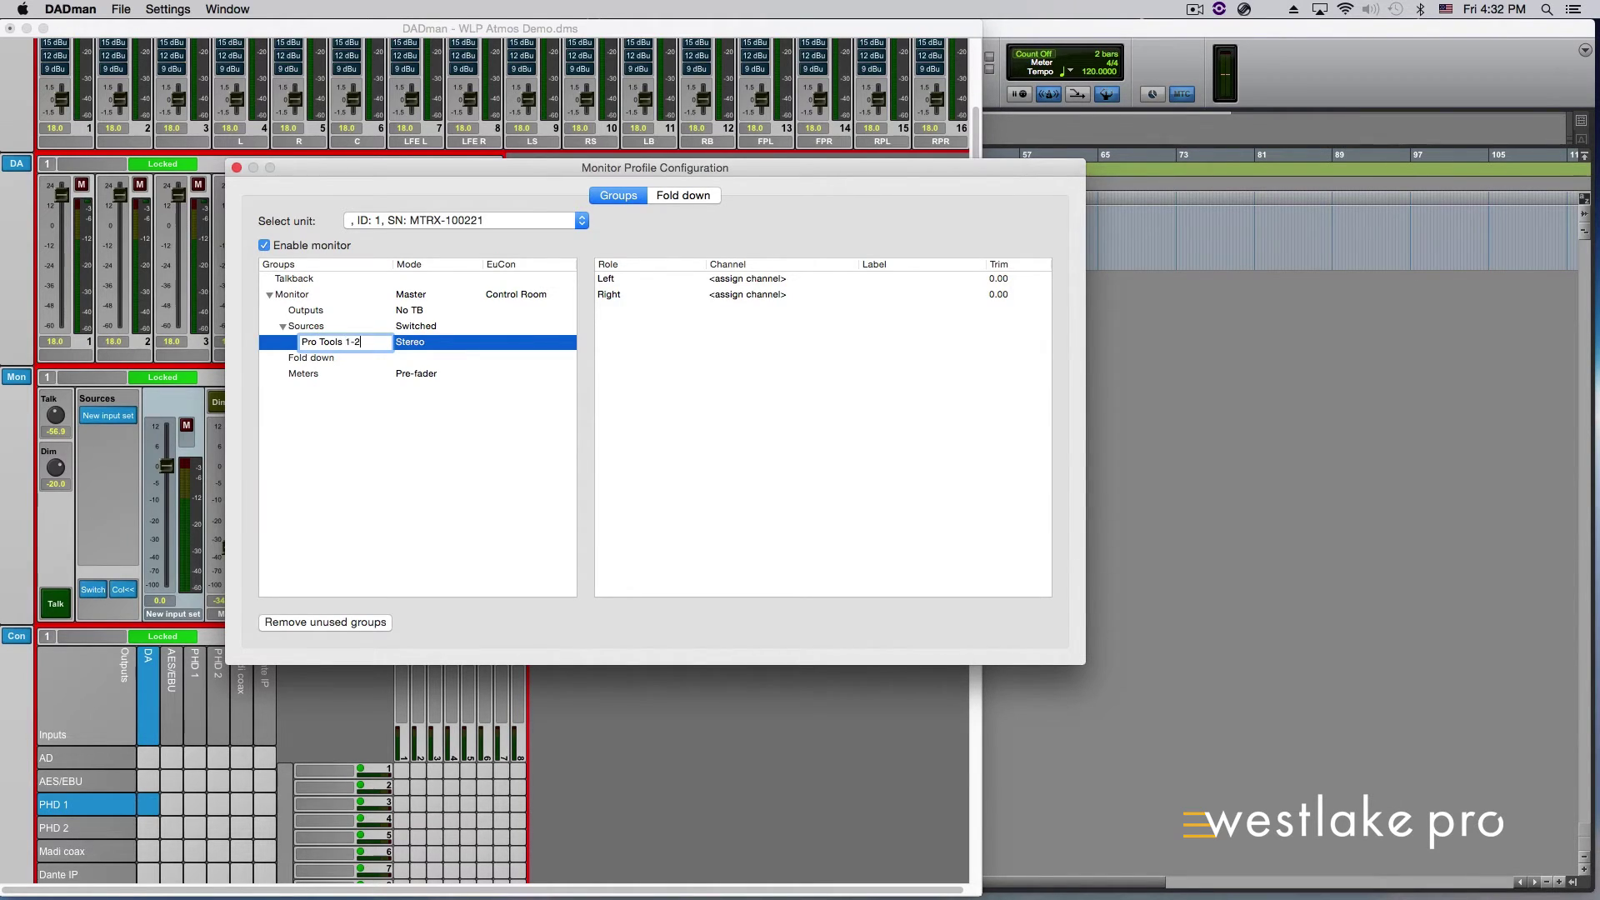
pyautogui.press('Return')
# Step: Set the group format of the Pro Tools 1-2 source to Stereo
pyautogui.click(292, 326)
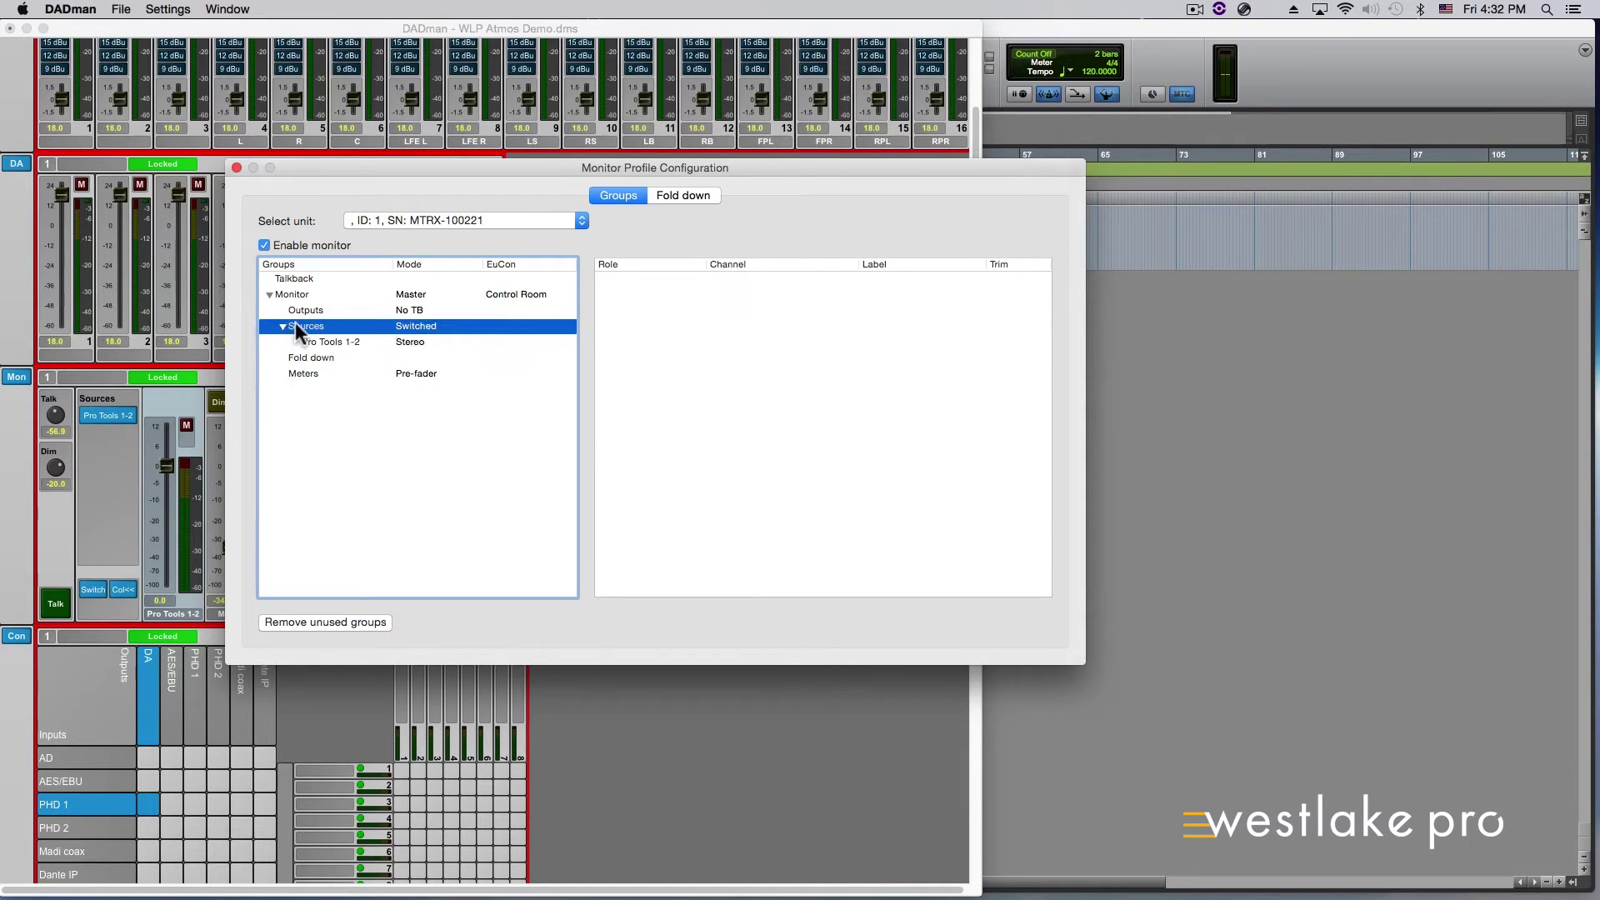
pyautogui.rightClick(298, 324)
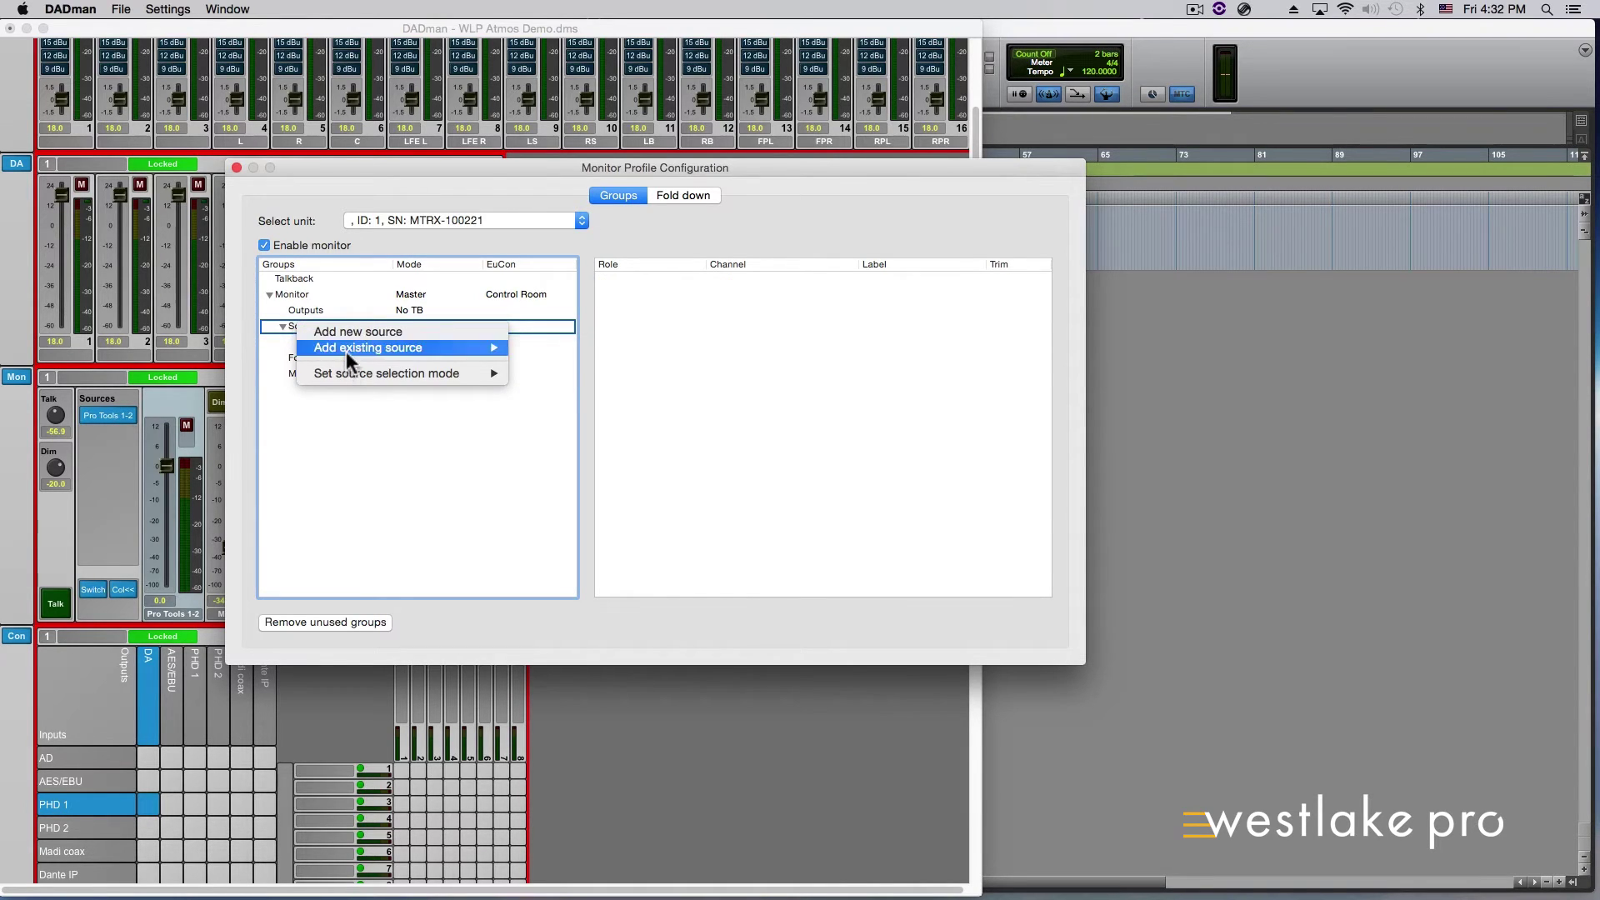
pyautogui.click(288, 344)
pyautogui.rightClick(319, 339)
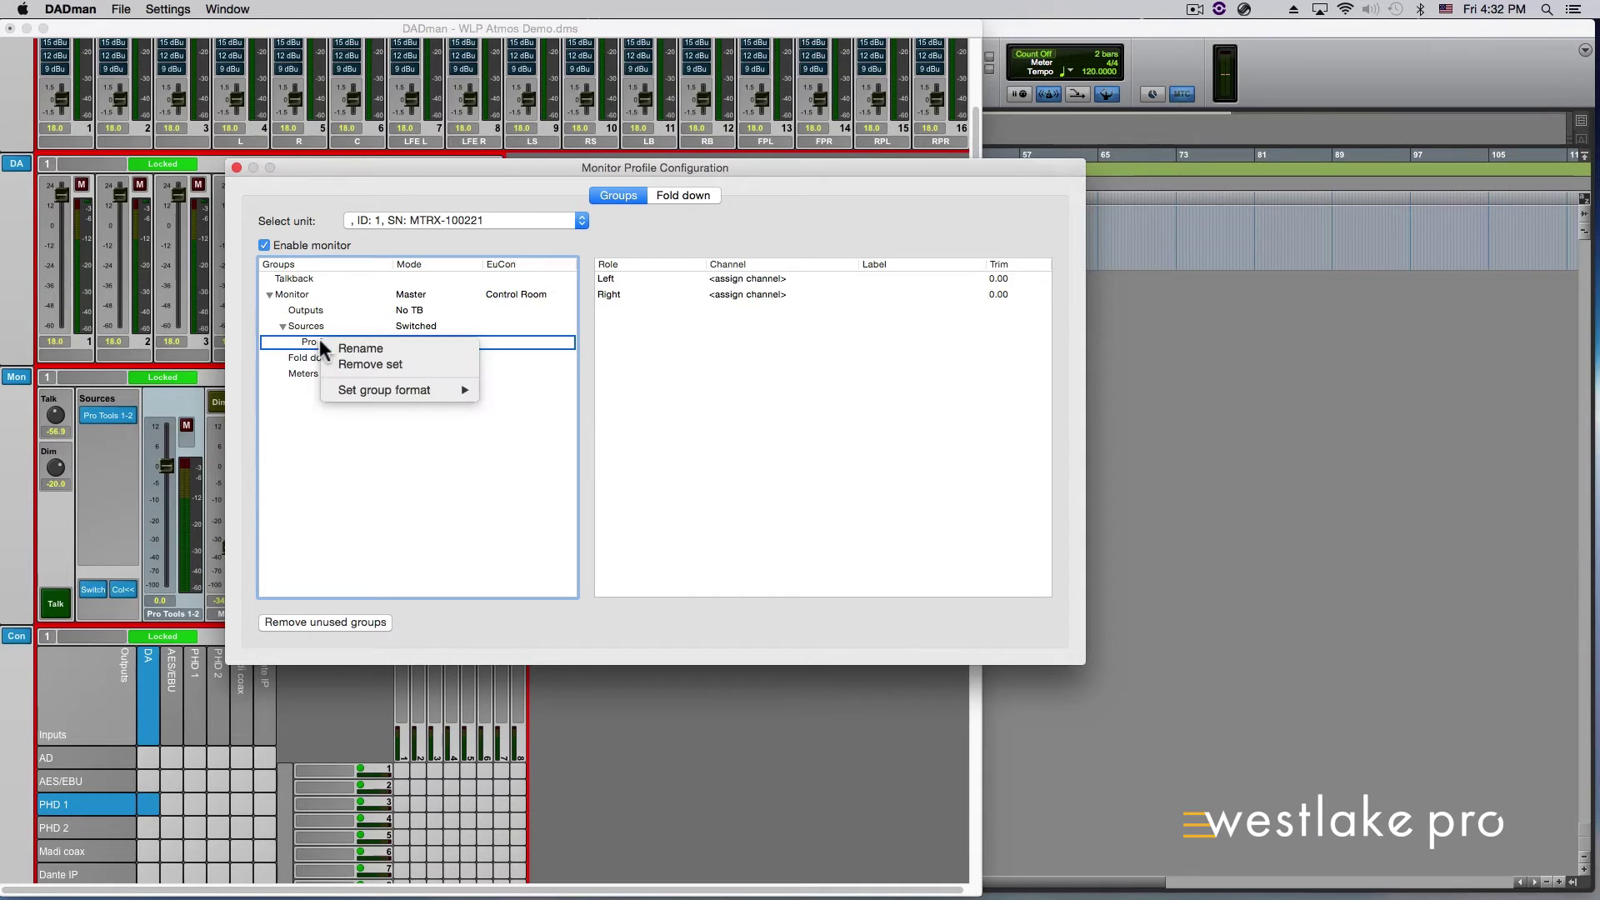
pyautogui.moveTo(384, 390)
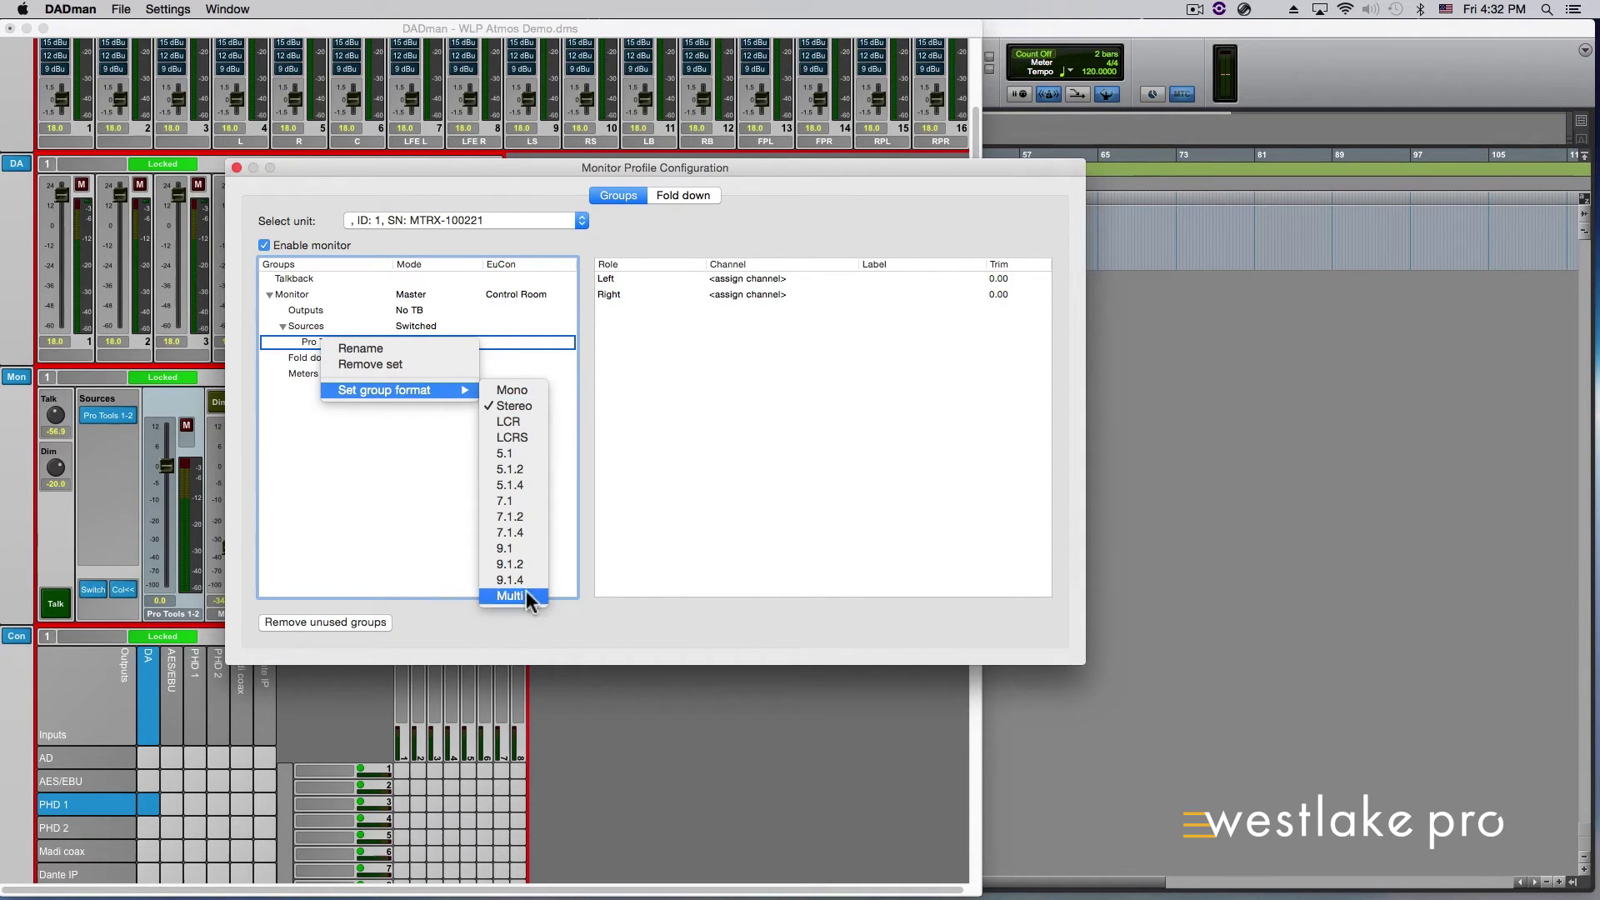
pyautogui.click(527, 405)
# Step: Assign PHD 1 channel 1 to the left role and PHD 1 channel 2 to the right role of Pro Tools 1-2
pyautogui.click(764, 278)
pyautogui.moveTo(769, 287)
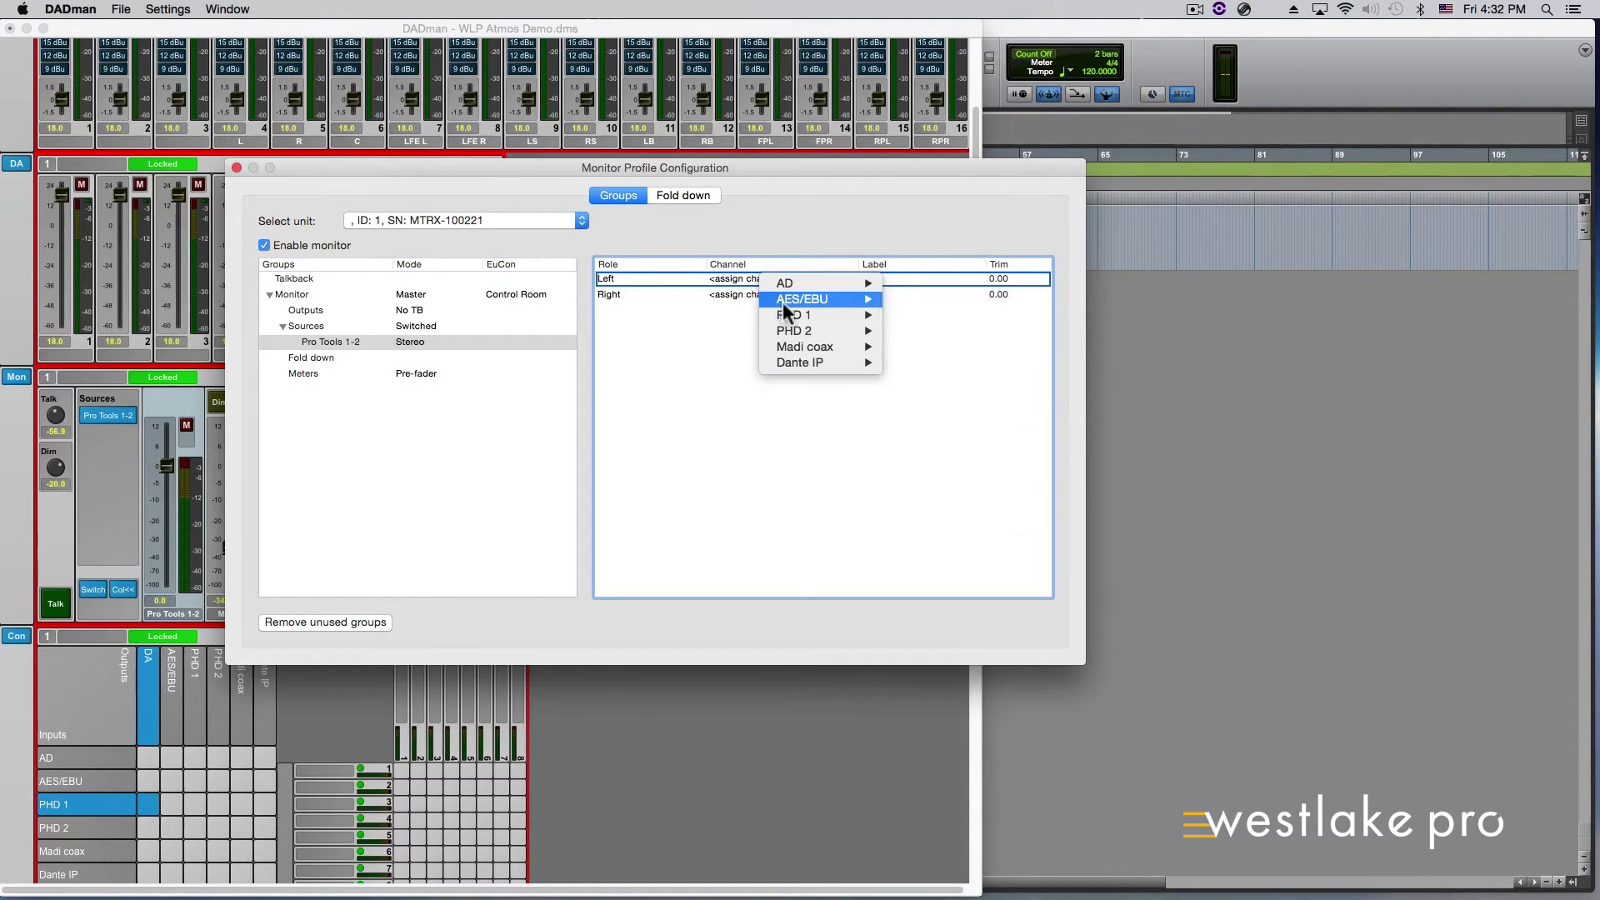
pyautogui.moveTo(787, 313)
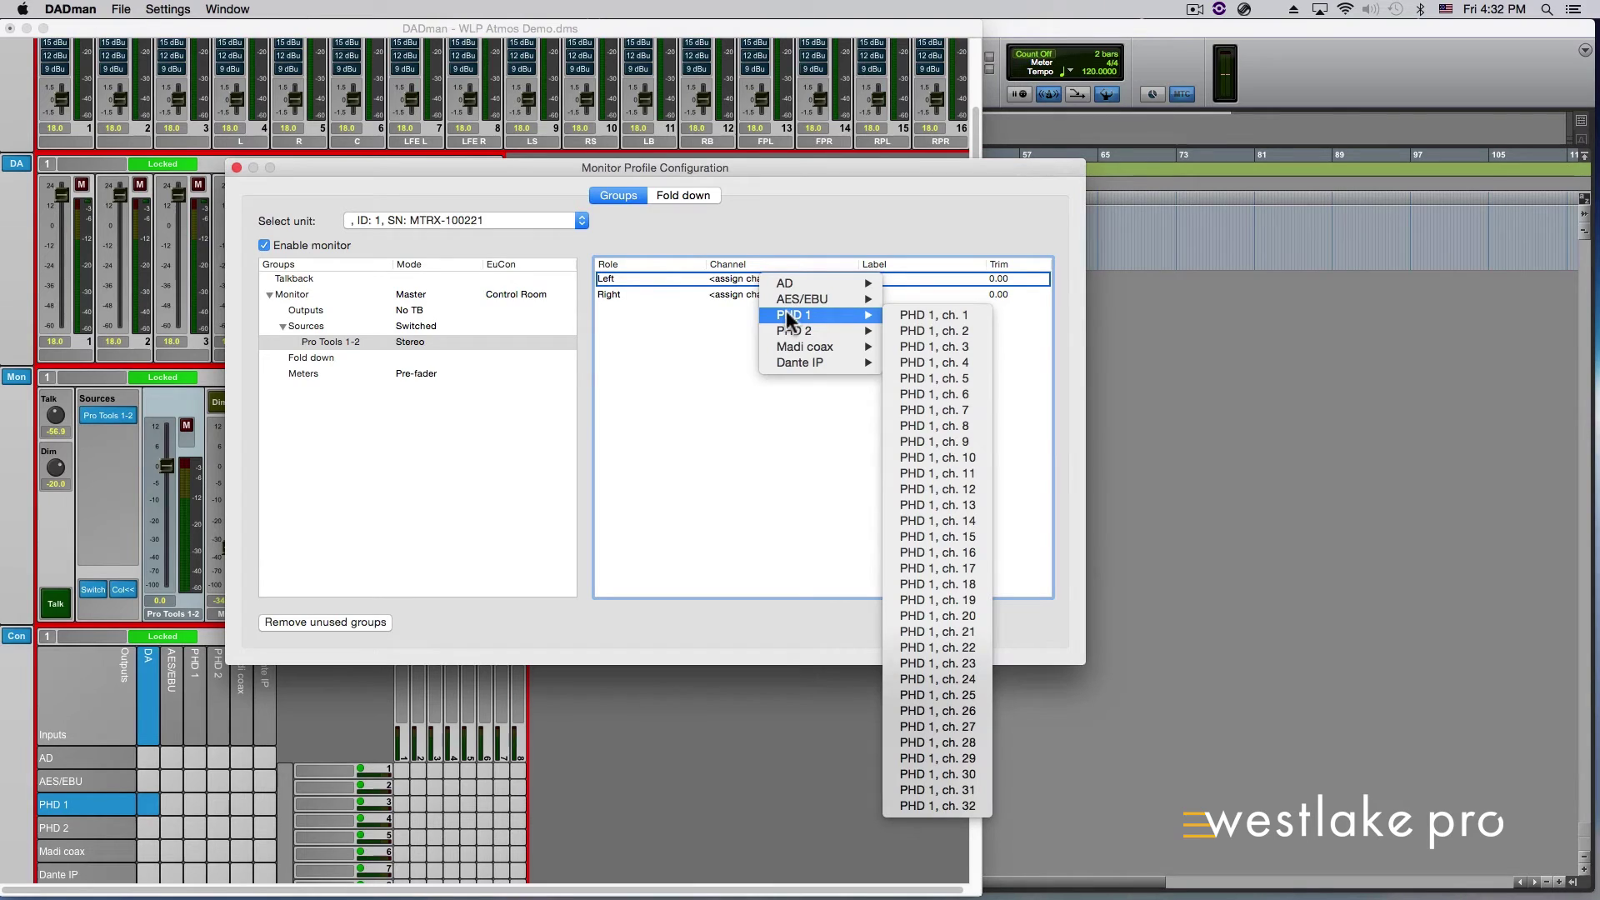
pyautogui.click(905, 315)
pyautogui.click(775, 290)
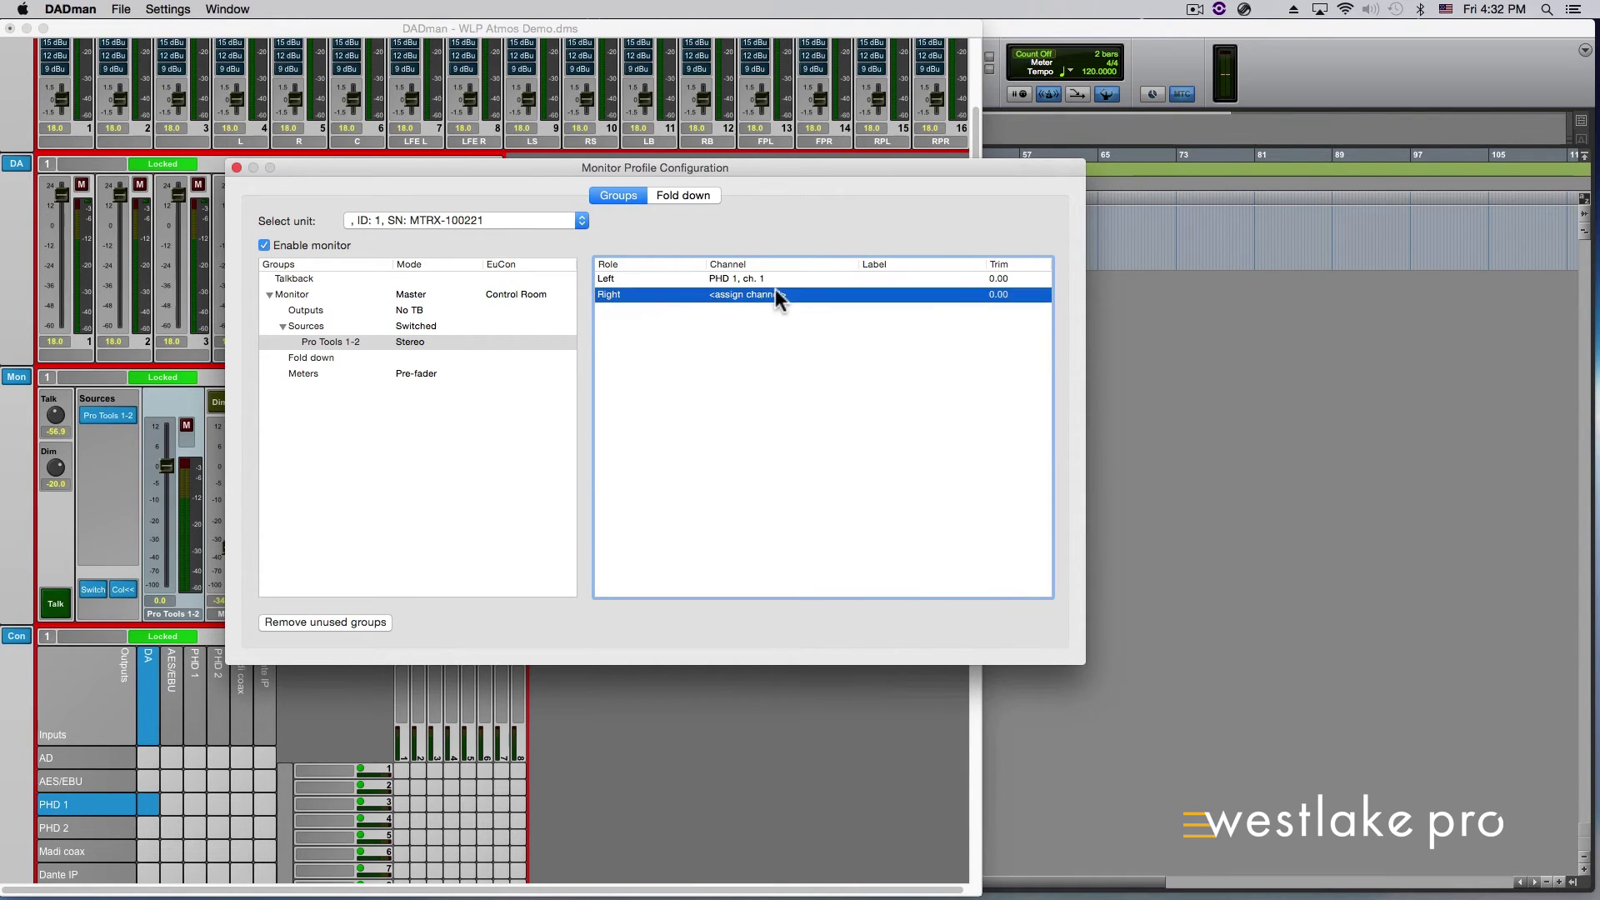
pyautogui.click(776, 290)
pyautogui.moveTo(819, 328)
pyautogui.click(943, 347)
# Step: Add a new output set to the Monitor group's outputs and rename it Speaker Set 1
pyautogui.rightClick(308, 308)
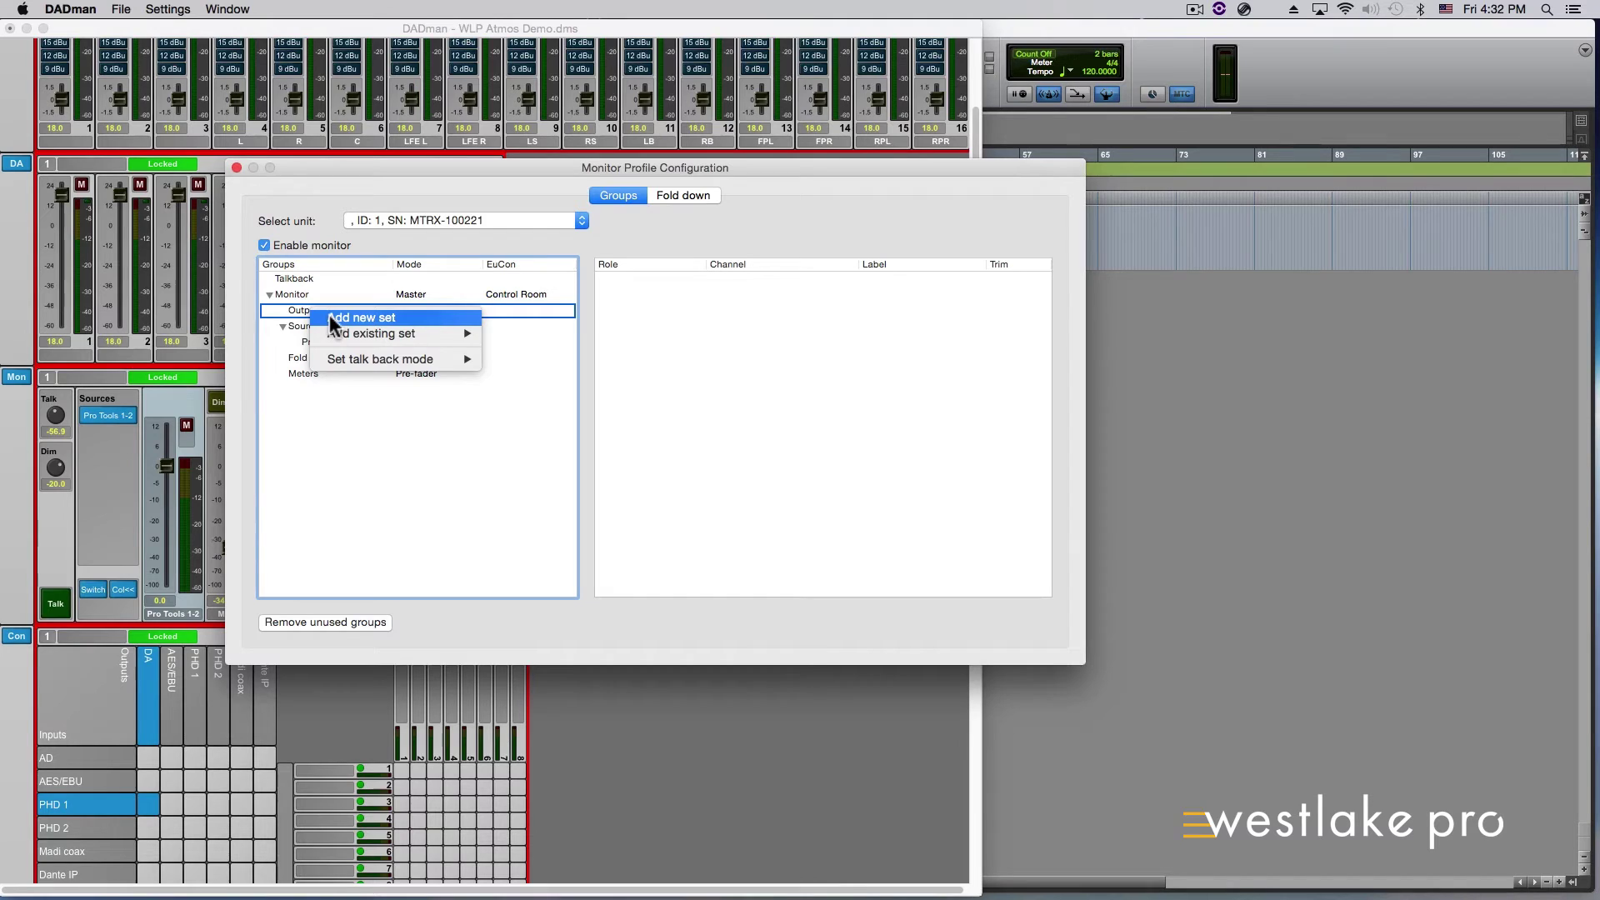
pyautogui.click(328, 316)
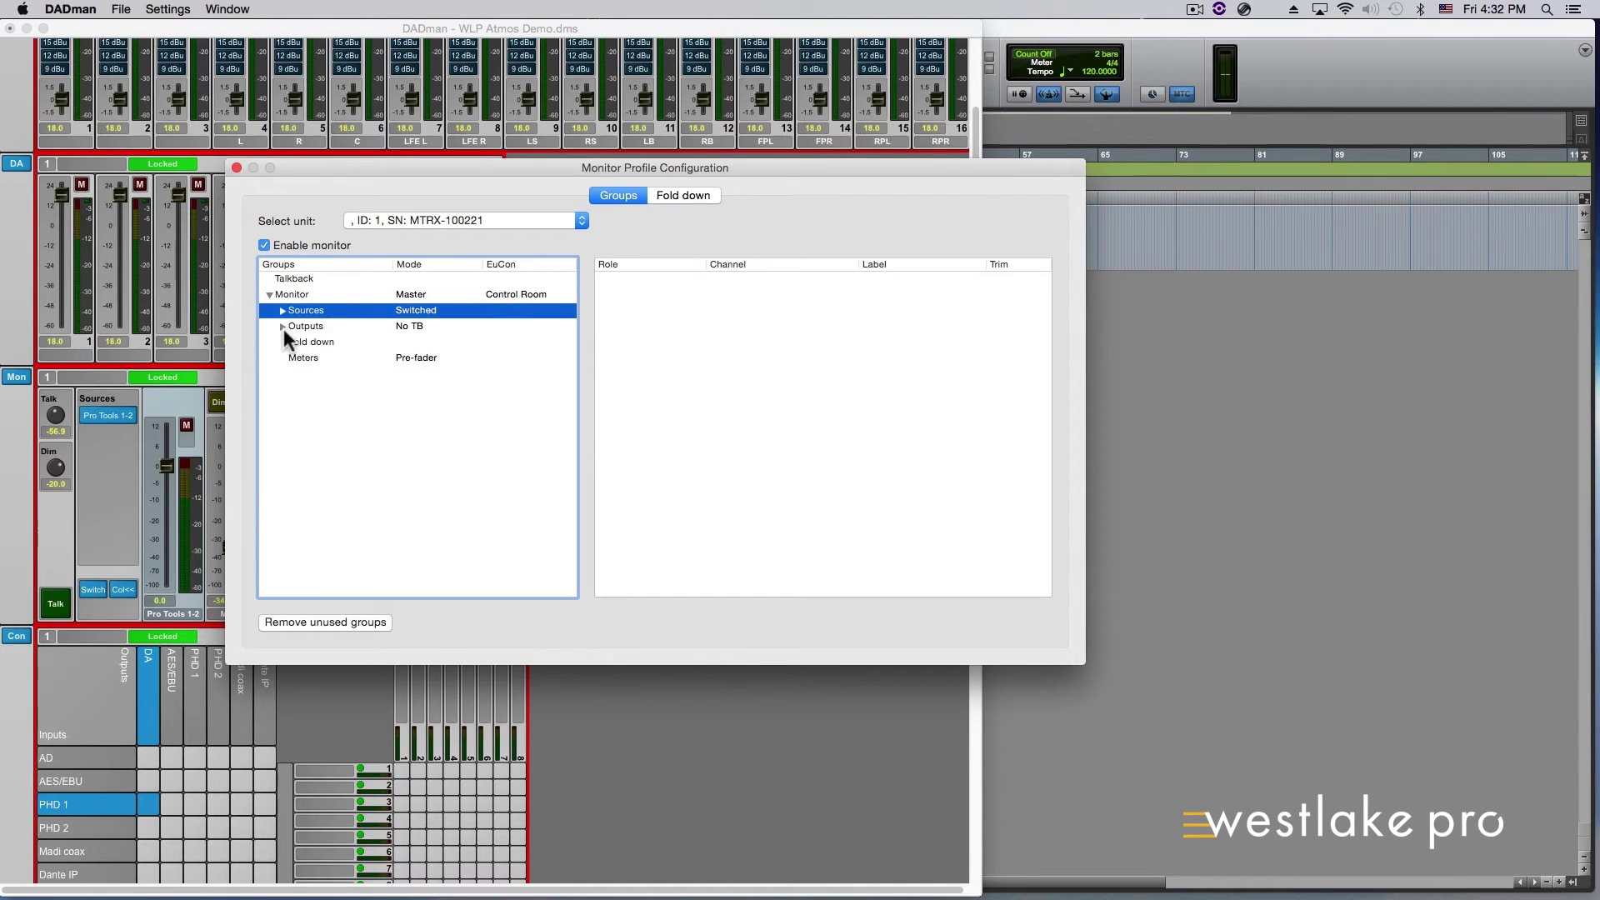
pyautogui.click(280, 327)
pyautogui.rightClick(314, 338)
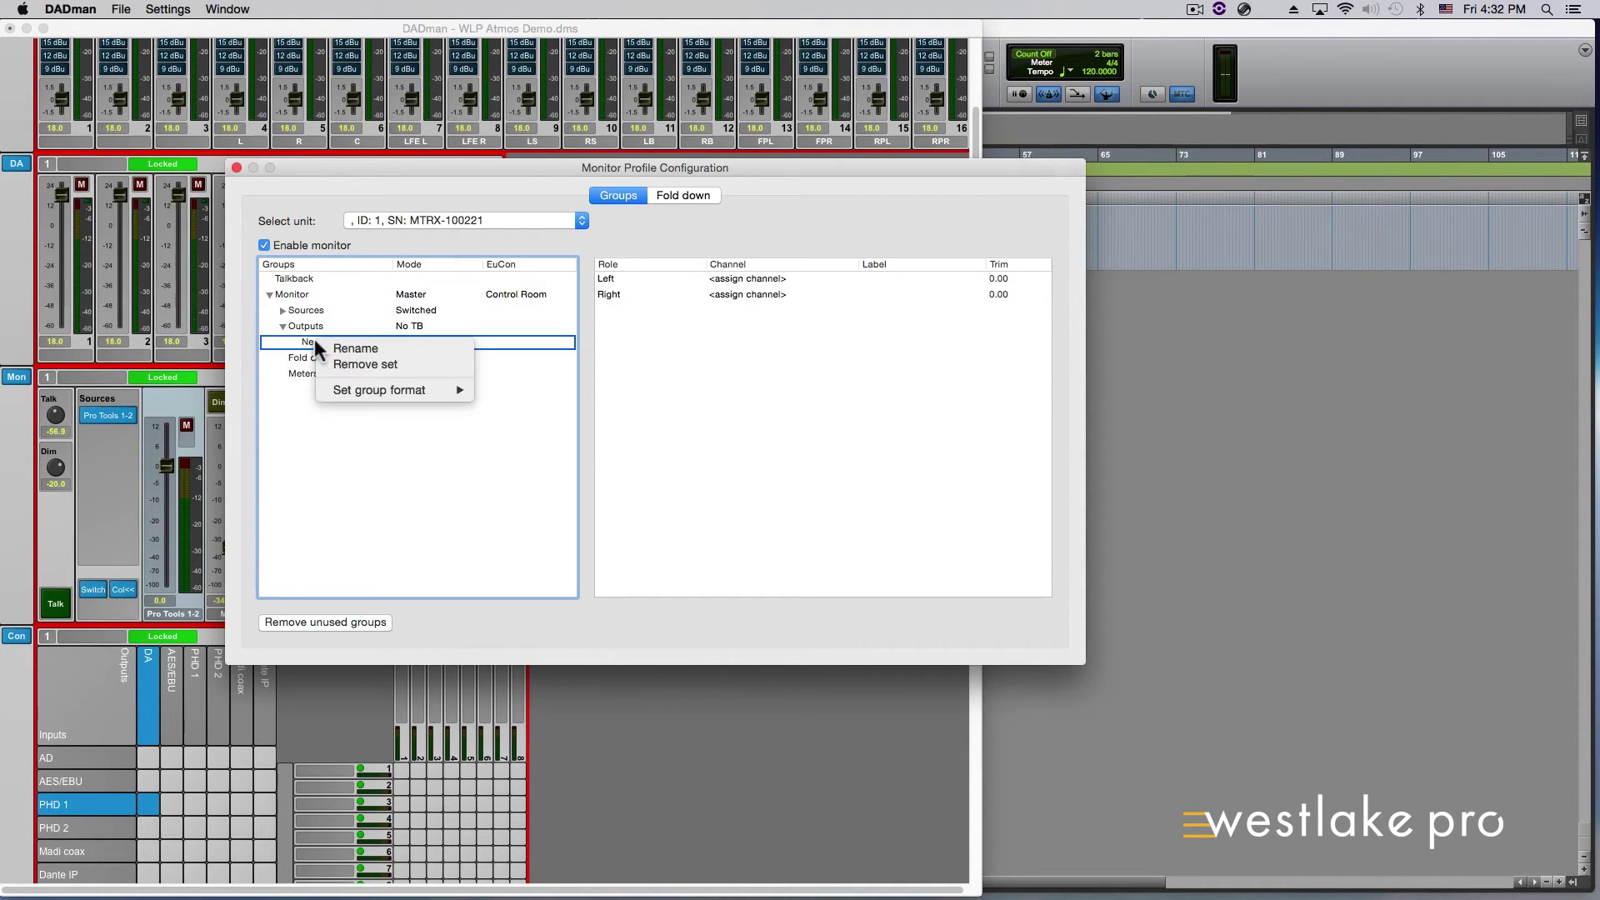
pyautogui.click(357, 350)
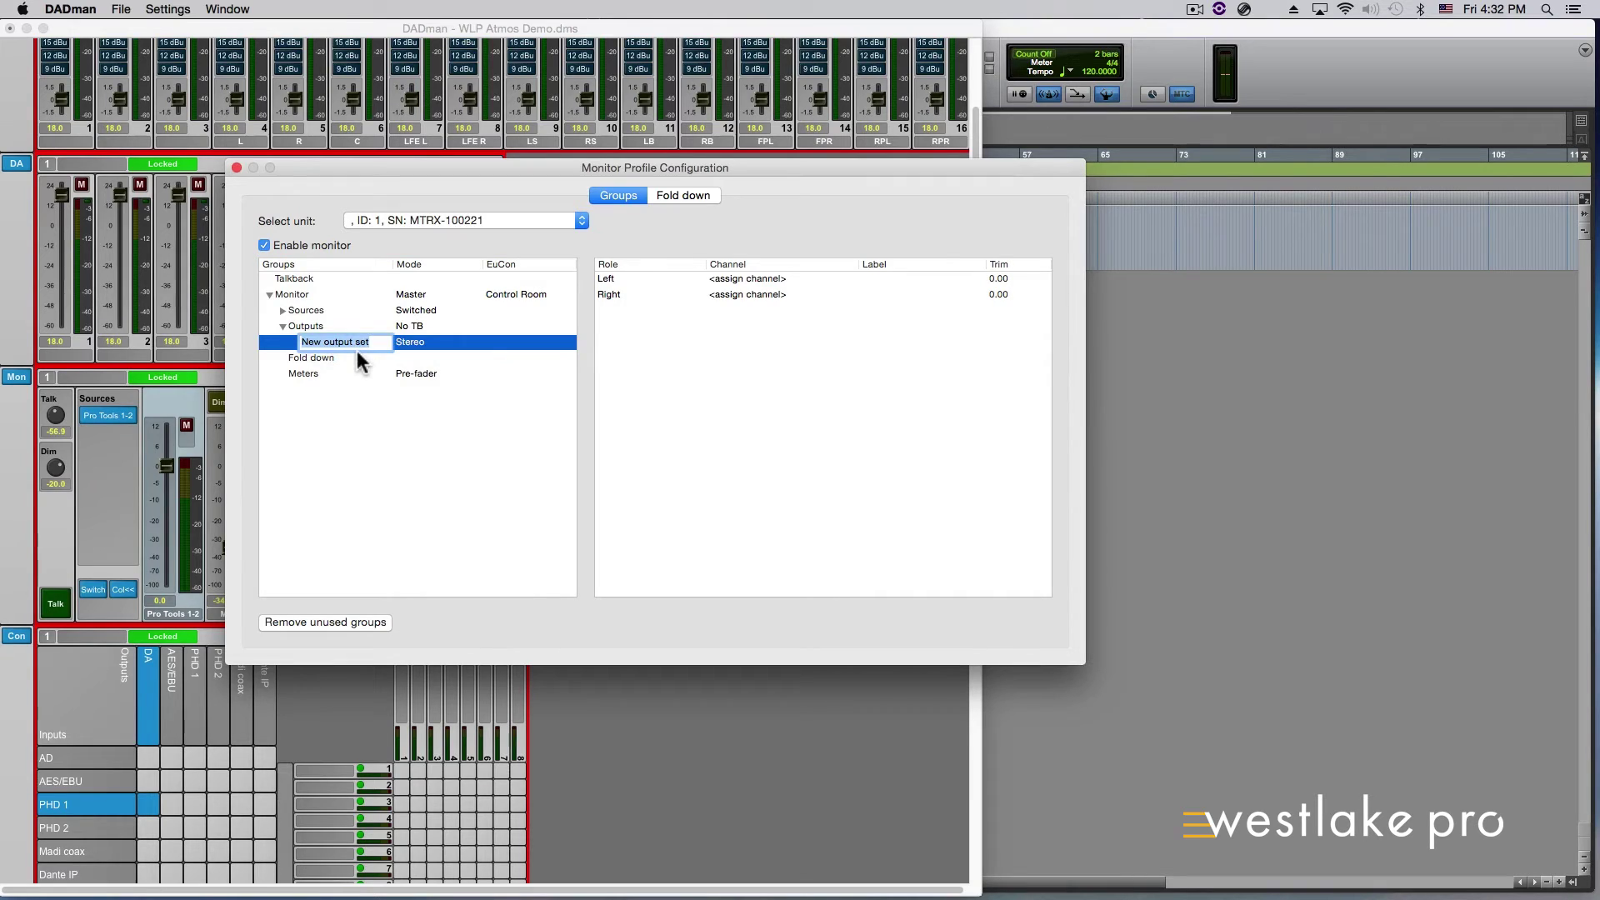
pyautogui.write('Speakers')
pyautogui.press('Return')
pyautogui.click(283, 326)
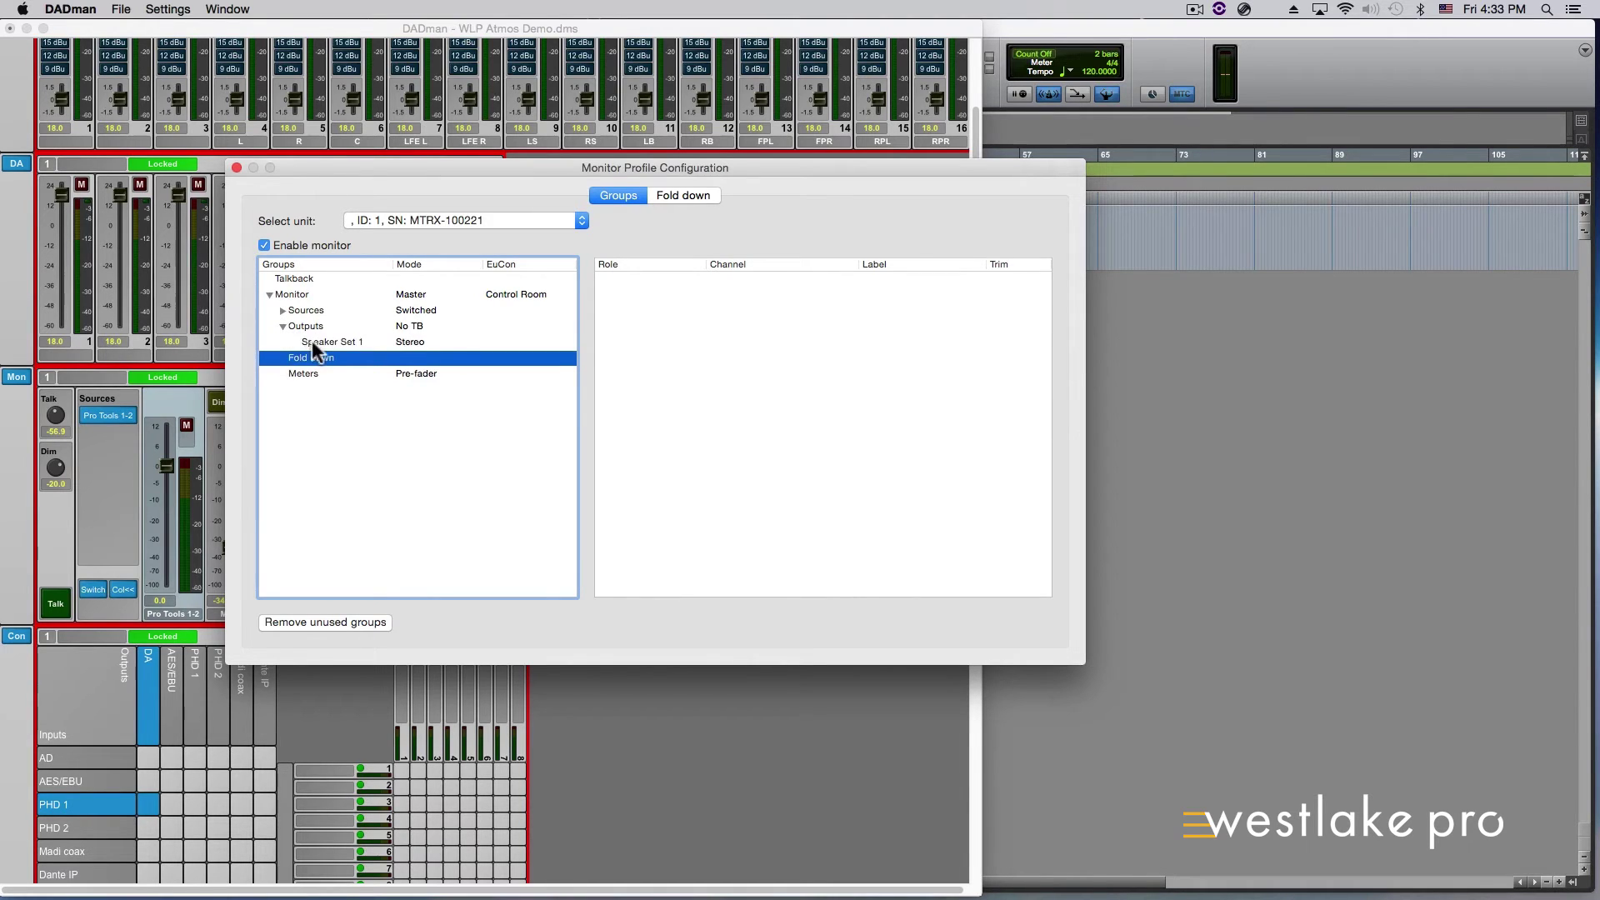
# Step: Assign DA channel 1 to the left role and DA channel 2 to the right role of Speaker Set 1
pyautogui.rightClick(313, 342)
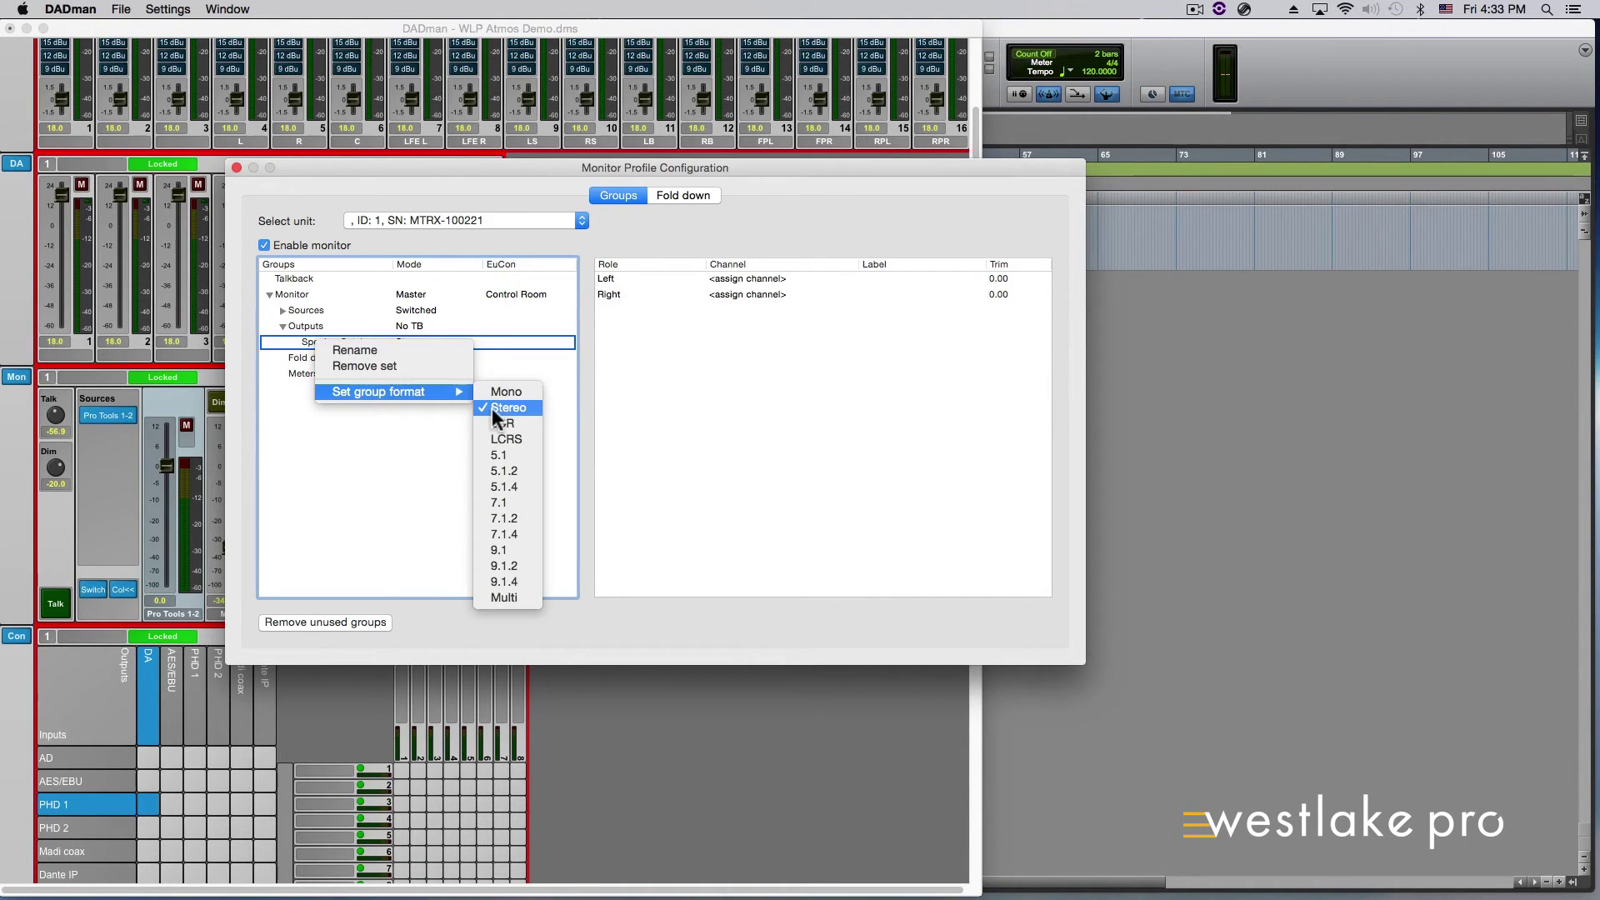
pyautogui.click(702, 356)
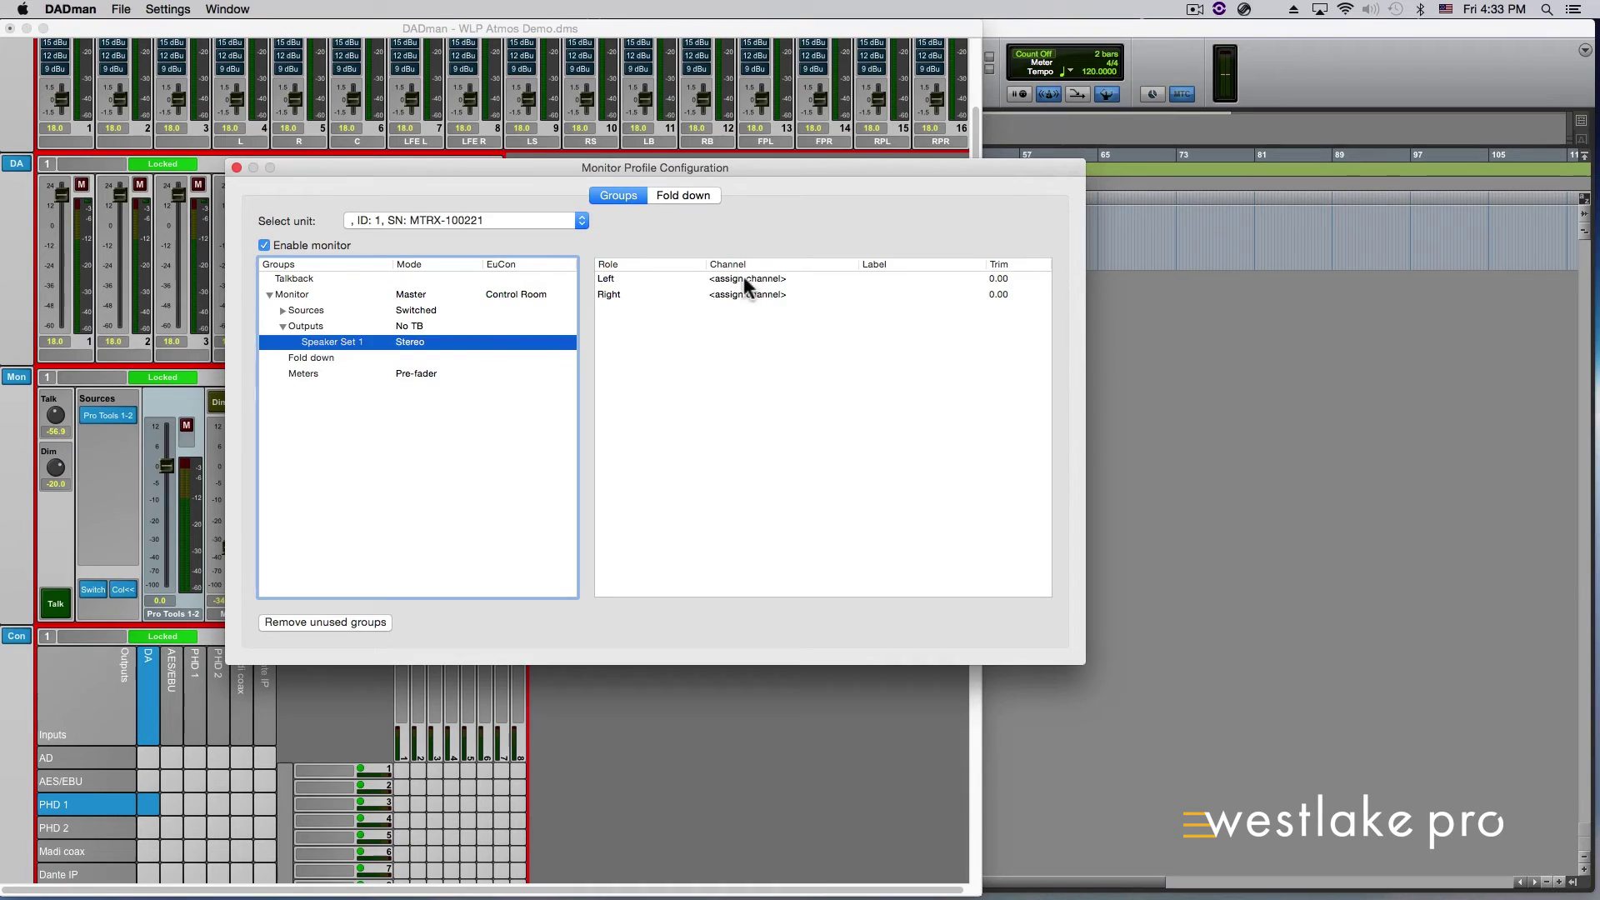
pyautogui.click(744, 277)
pyautogui.moveTo(780, 288)
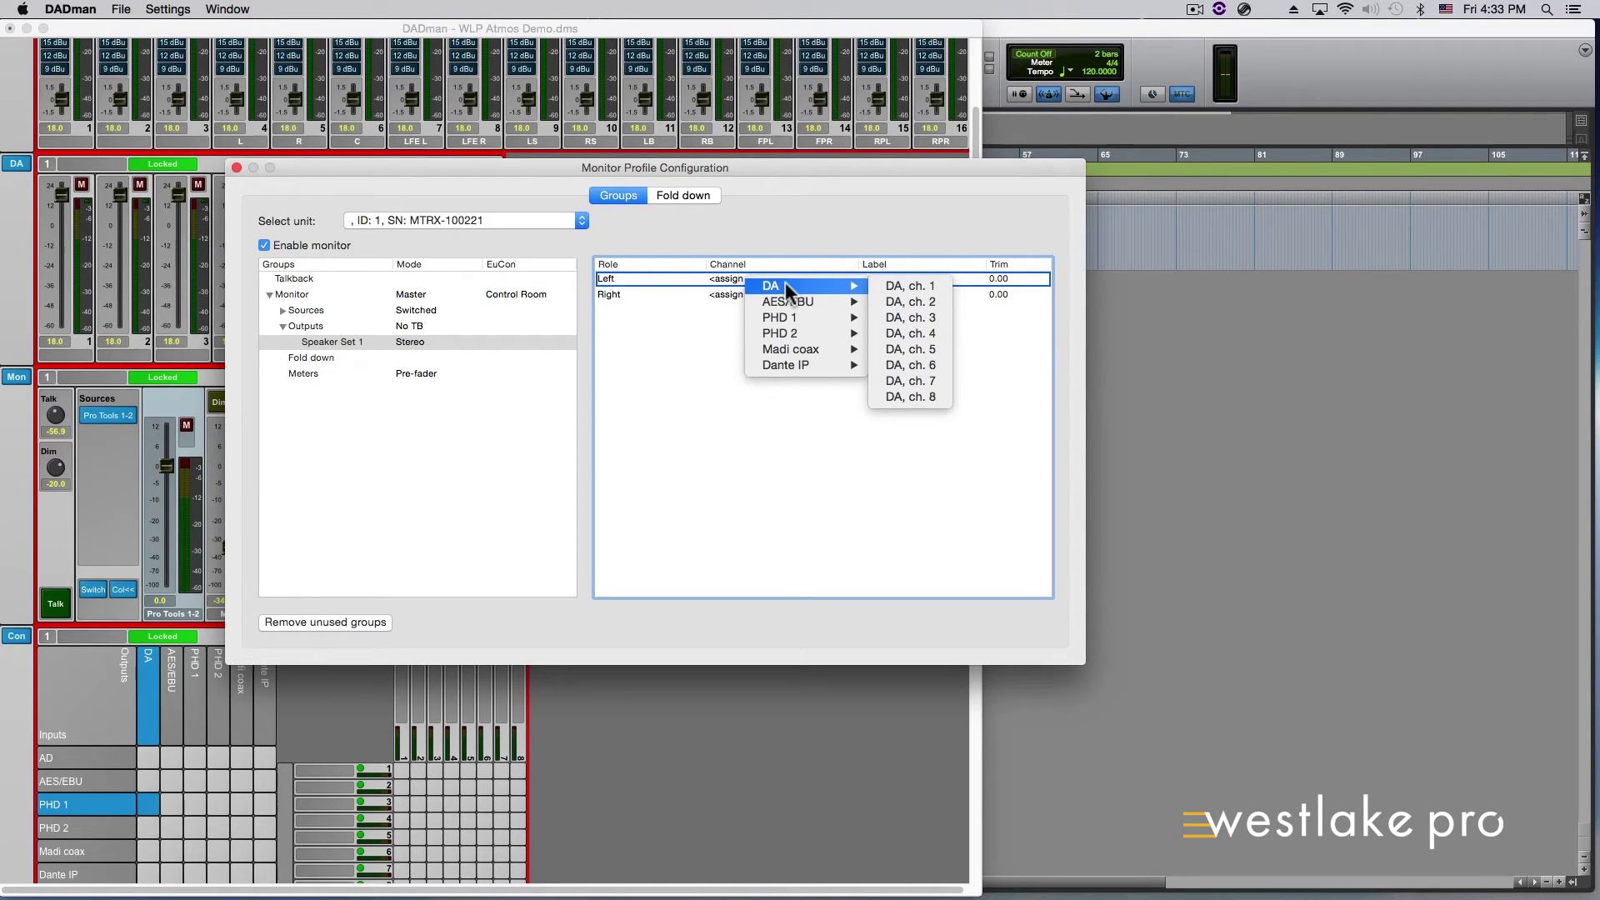
pyautogui.click(897, 284)
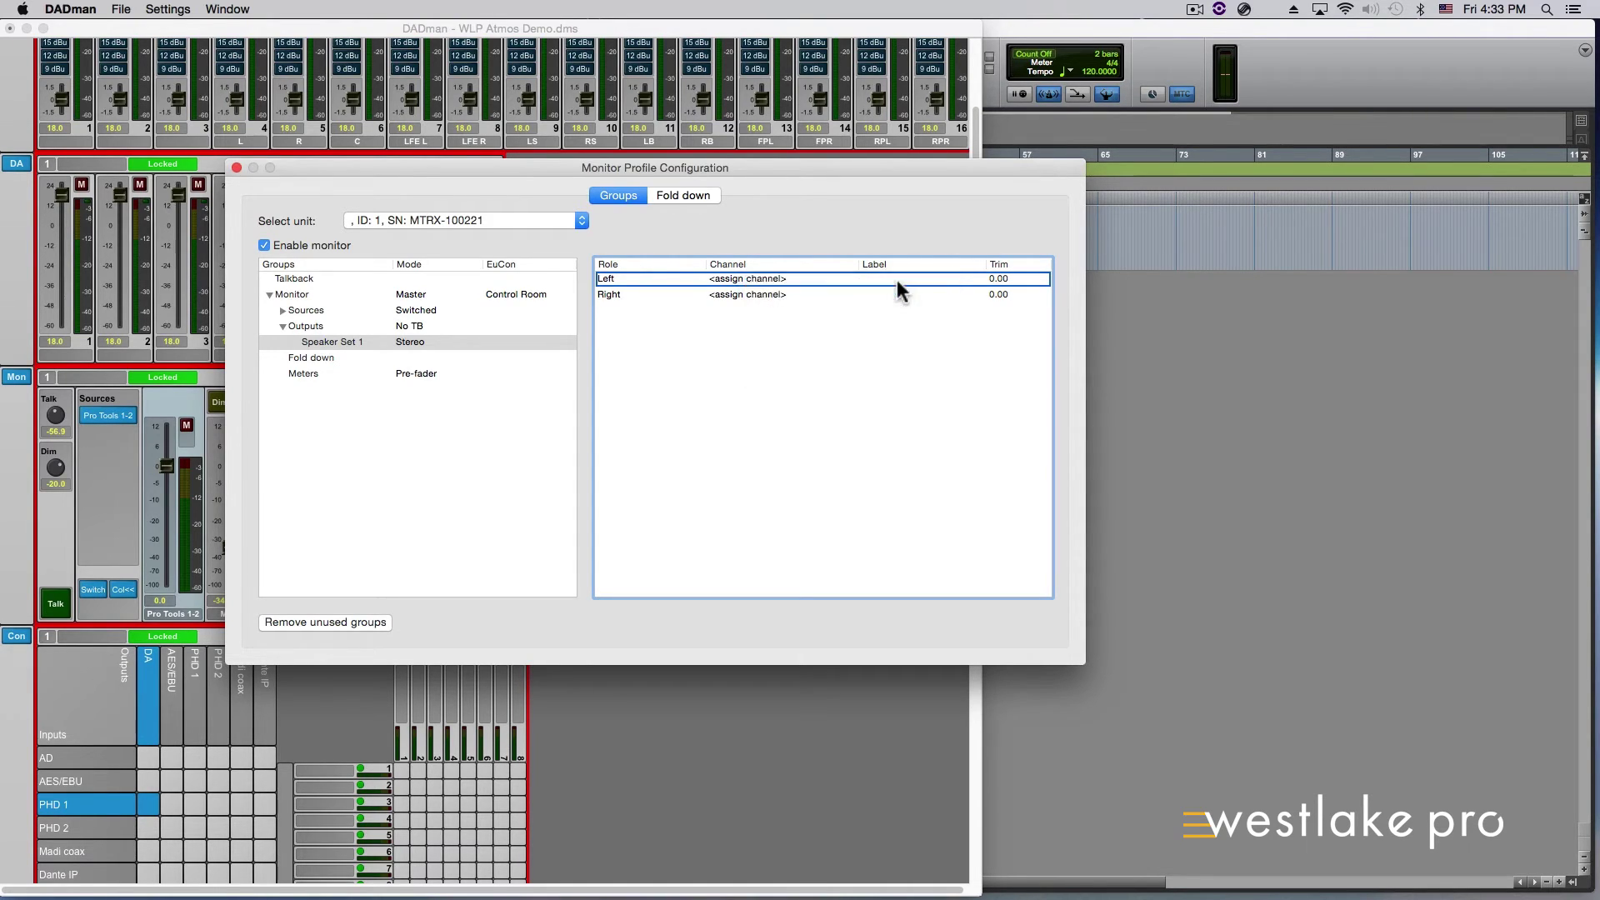
pyautogui.click(749, 294)
pyautogui.click(749, 294)
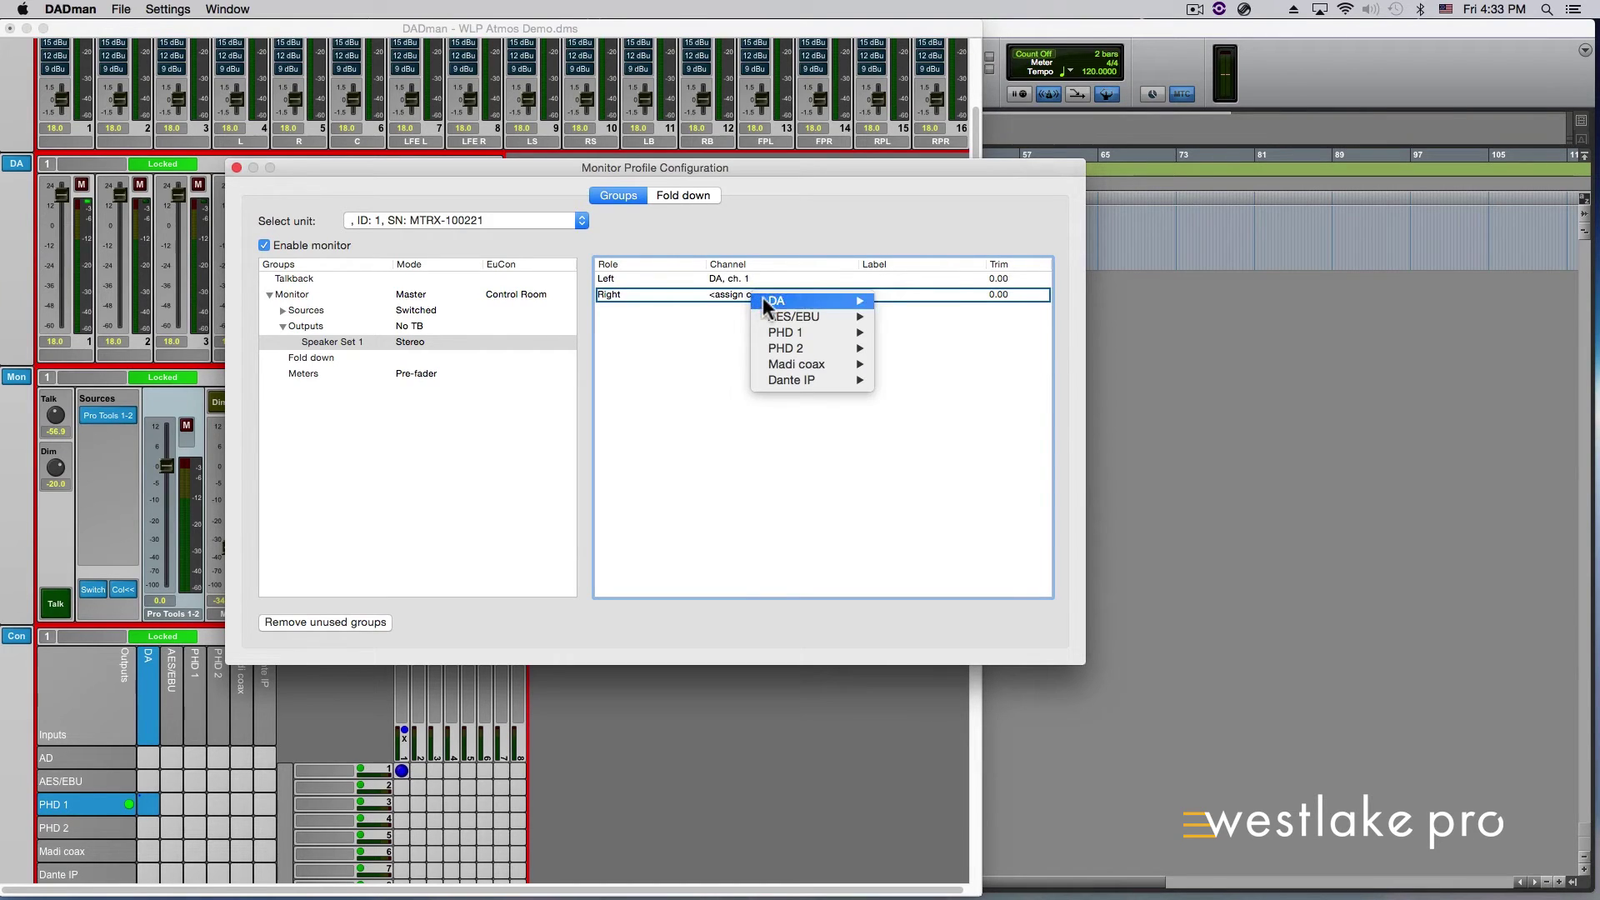
pyautogui.moveTo(825, 301)
pyautogui.click(918, 321)
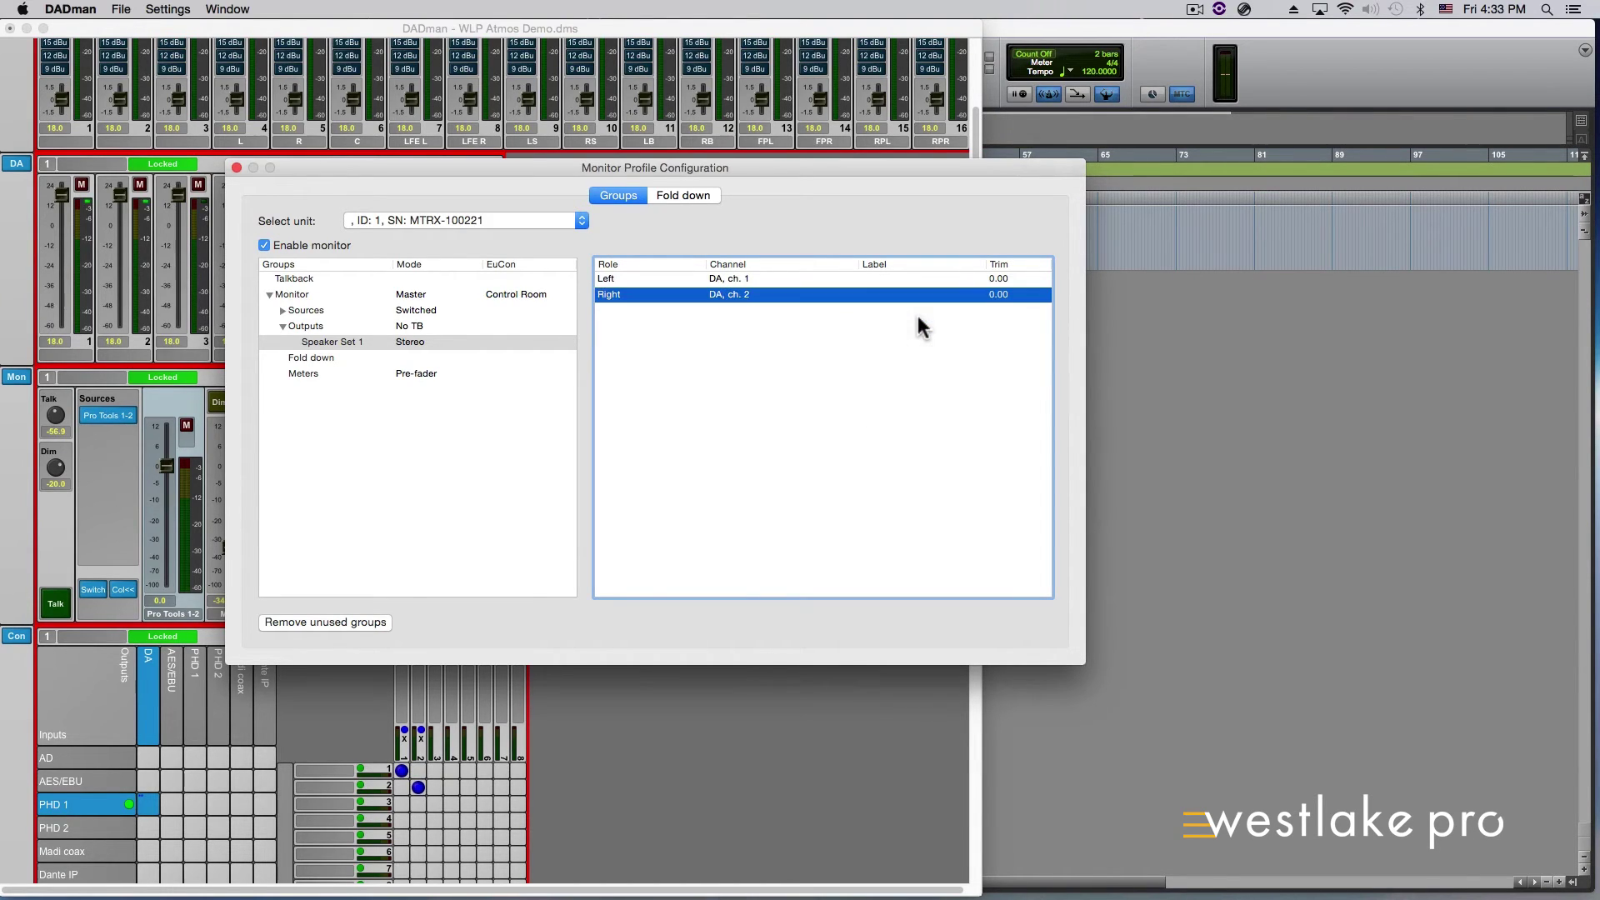
# Step: Uncover the connection matrix and examine the crosspoints between PHD 1 and the DA card
pyautogui.moveTo(392, 173); pyautogui.dragTo(723, 183)
pyautogui.scroll(-10, 284, 703)
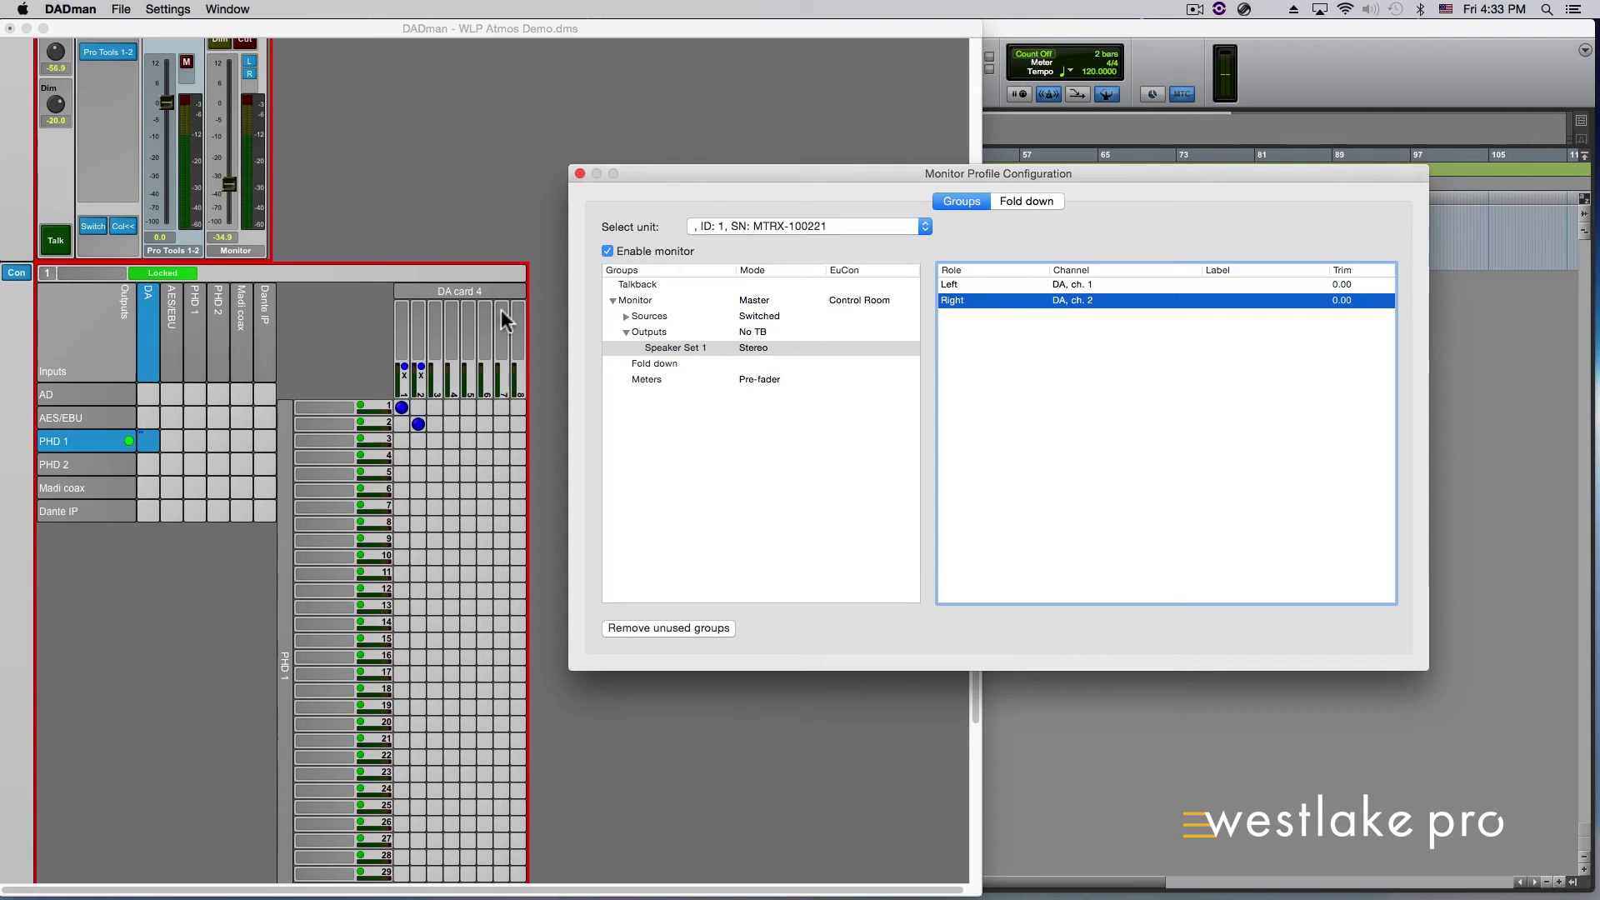
pyautogui.moveTo(642, 173); pyautogui.dragTo(240, 165)
# Step: Review the talkback mode options available for the Monitor group's outputs
pyautogui.click(243, 323)
pyautogui.rightClick(243, 323)
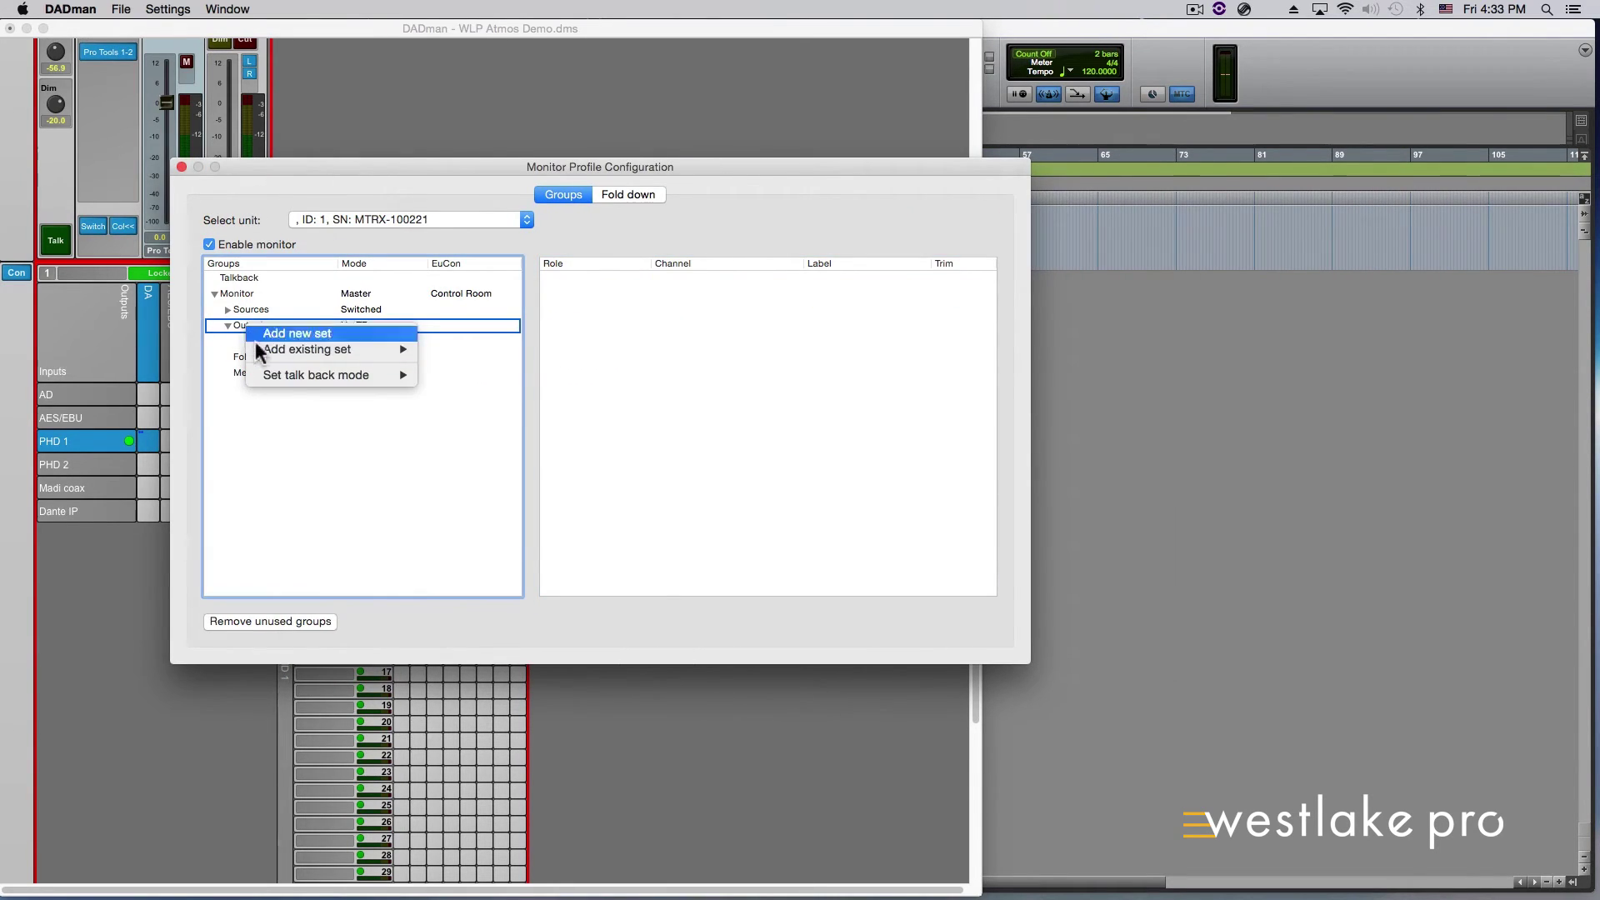
pyautogui.moveTo(292, 372)
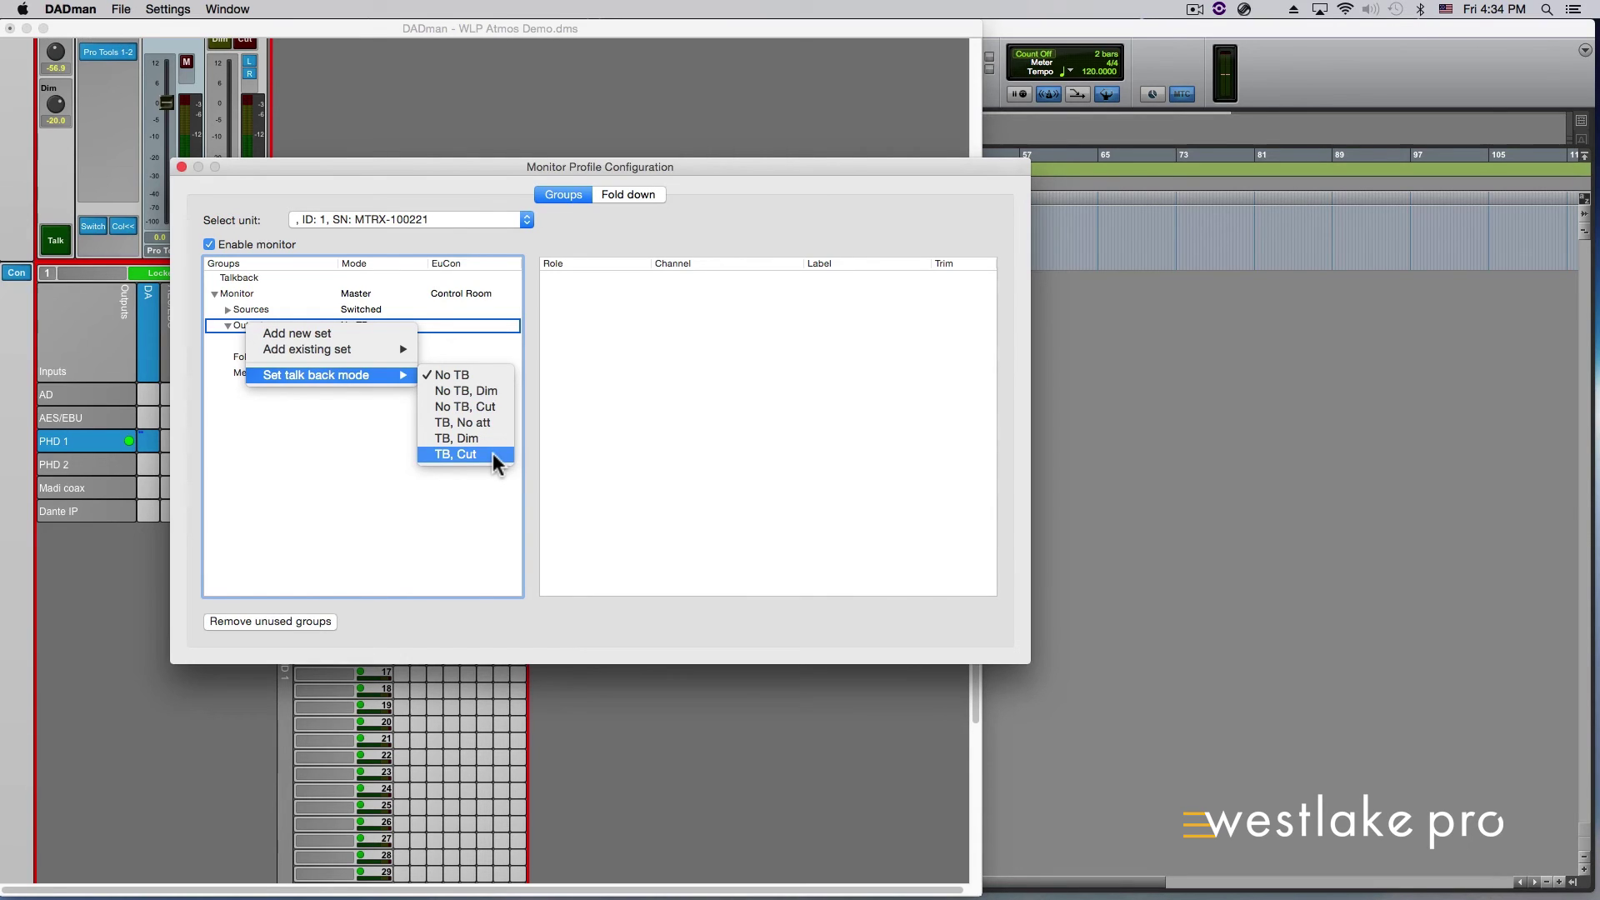
pyautogui.click(229, 275)
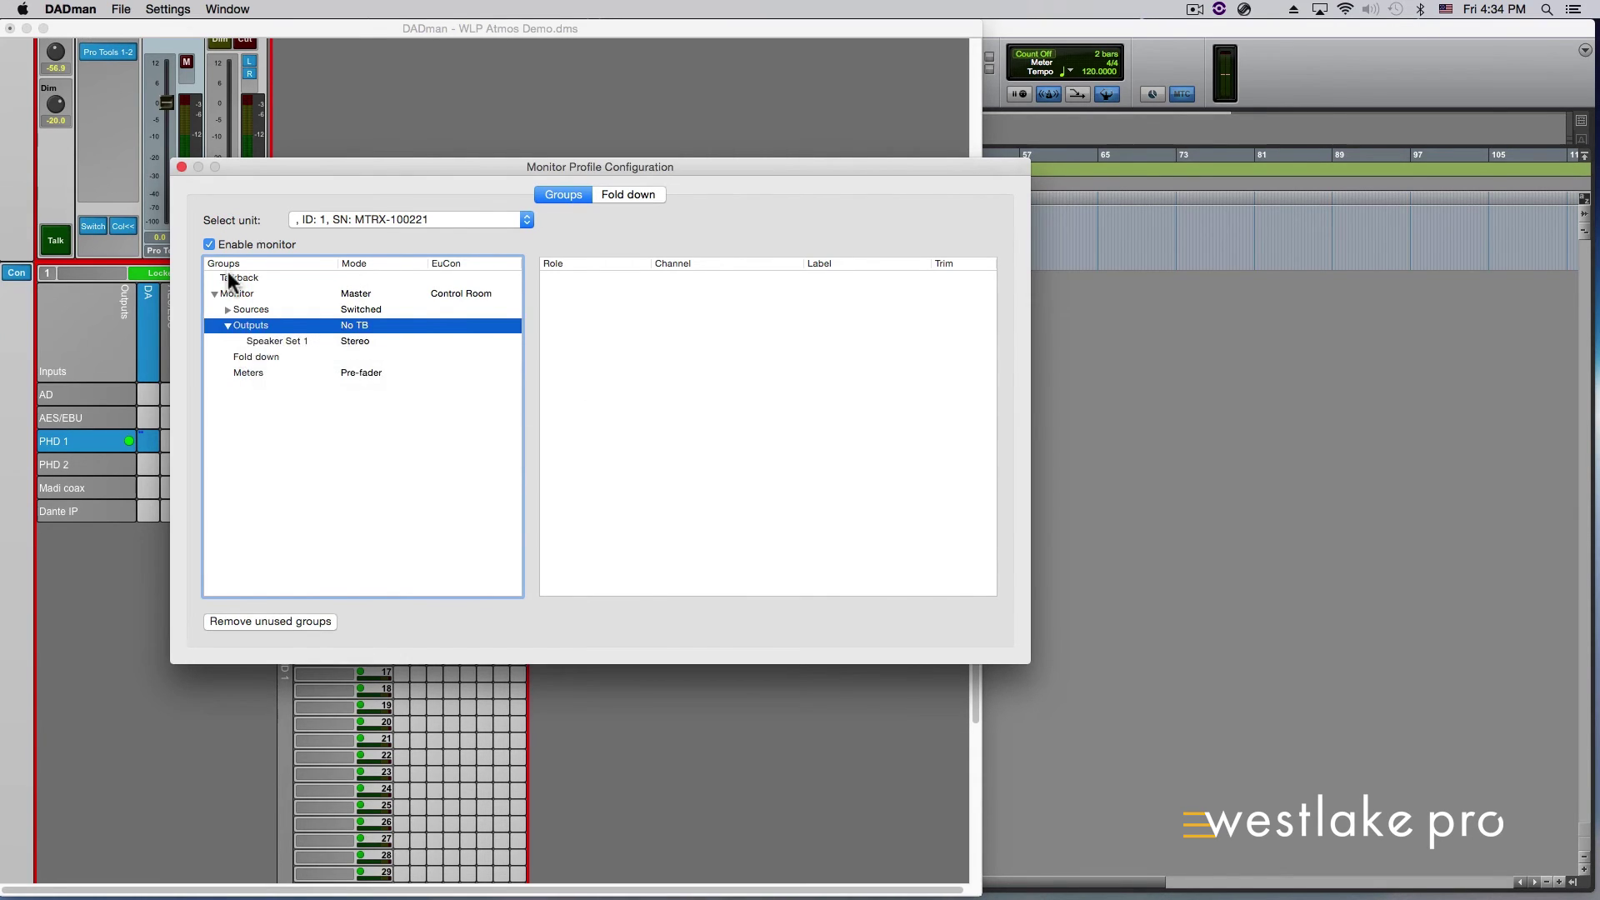
# Step: Review the AD input channels that can be added to the Talkback group
pyautogui.click(228, 275)
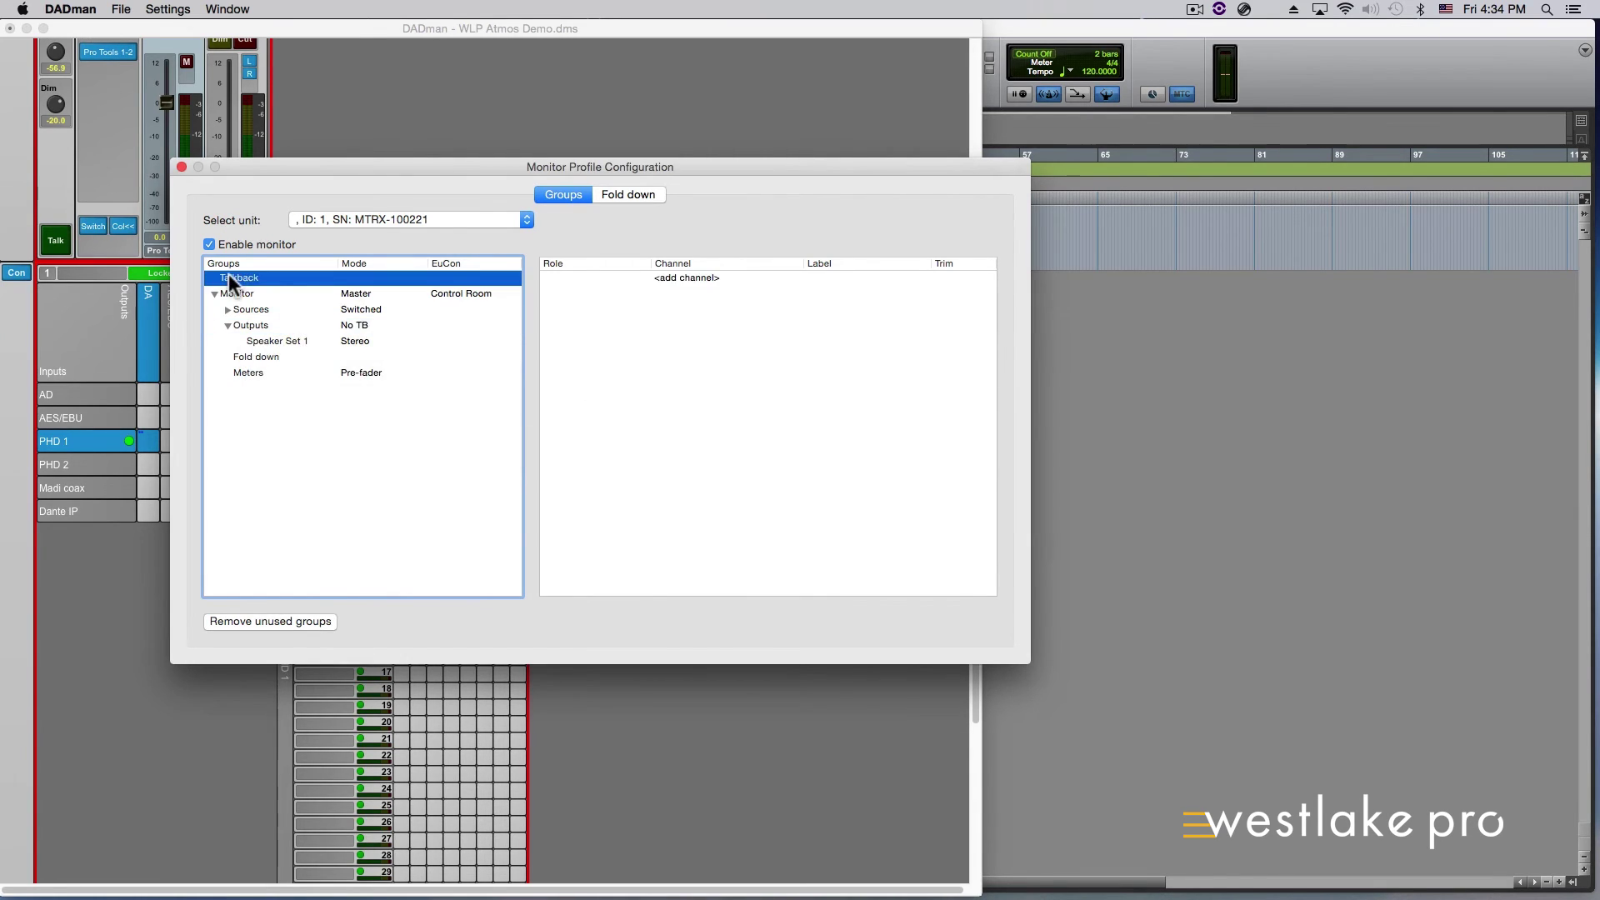
pyautogui.click(687, 277)
pyautogui.click(687, 276)
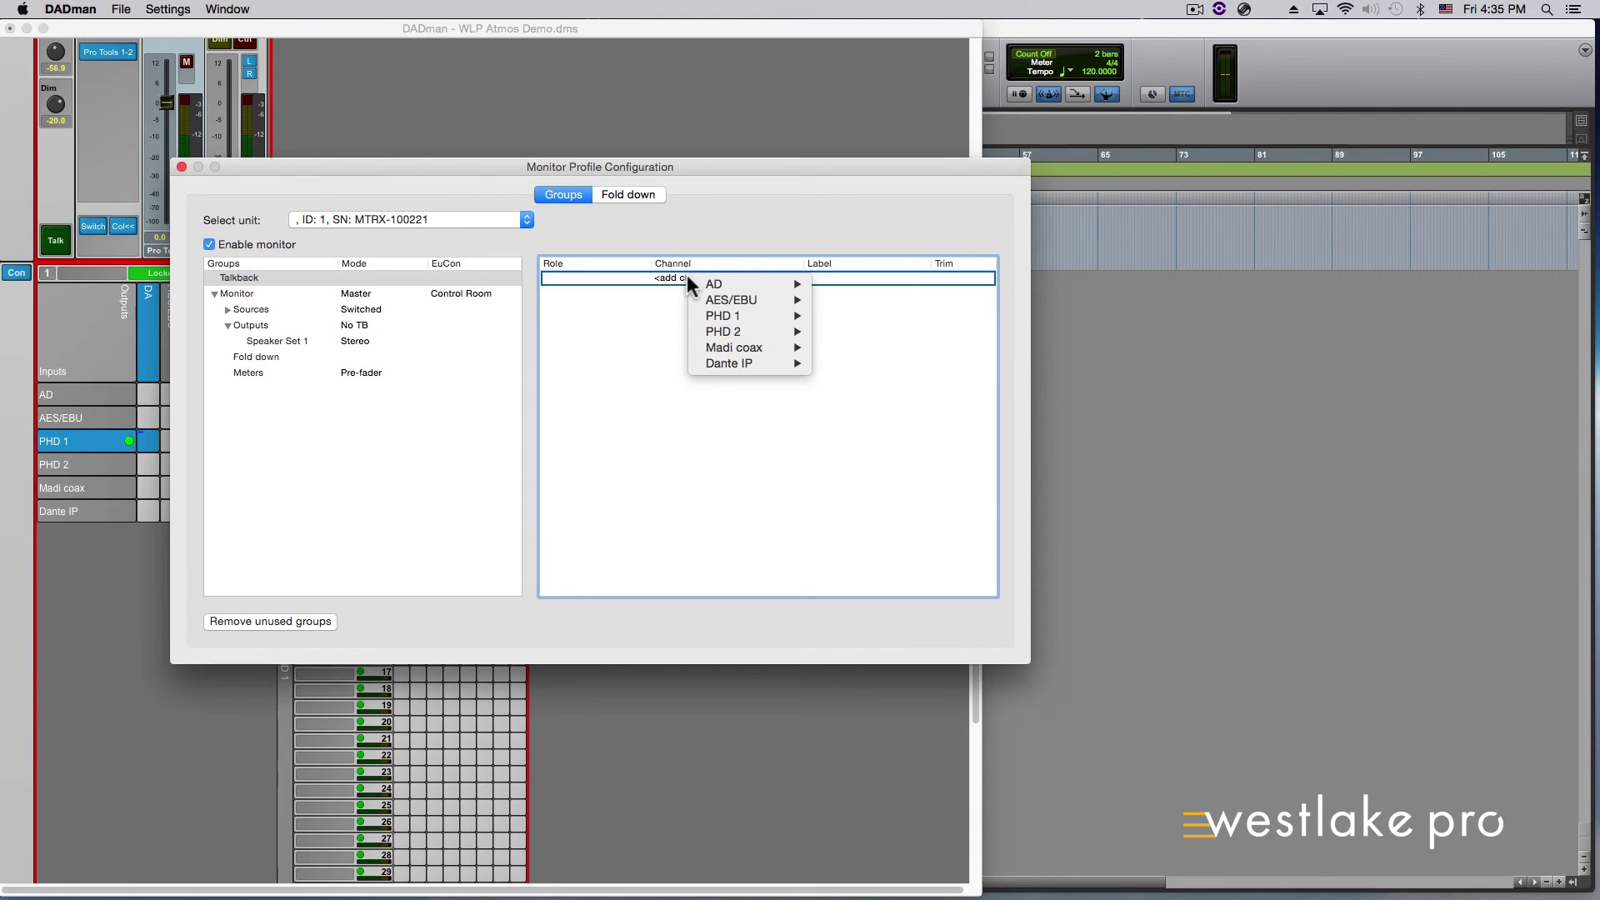
pyautogui.moveTo(712, 282)
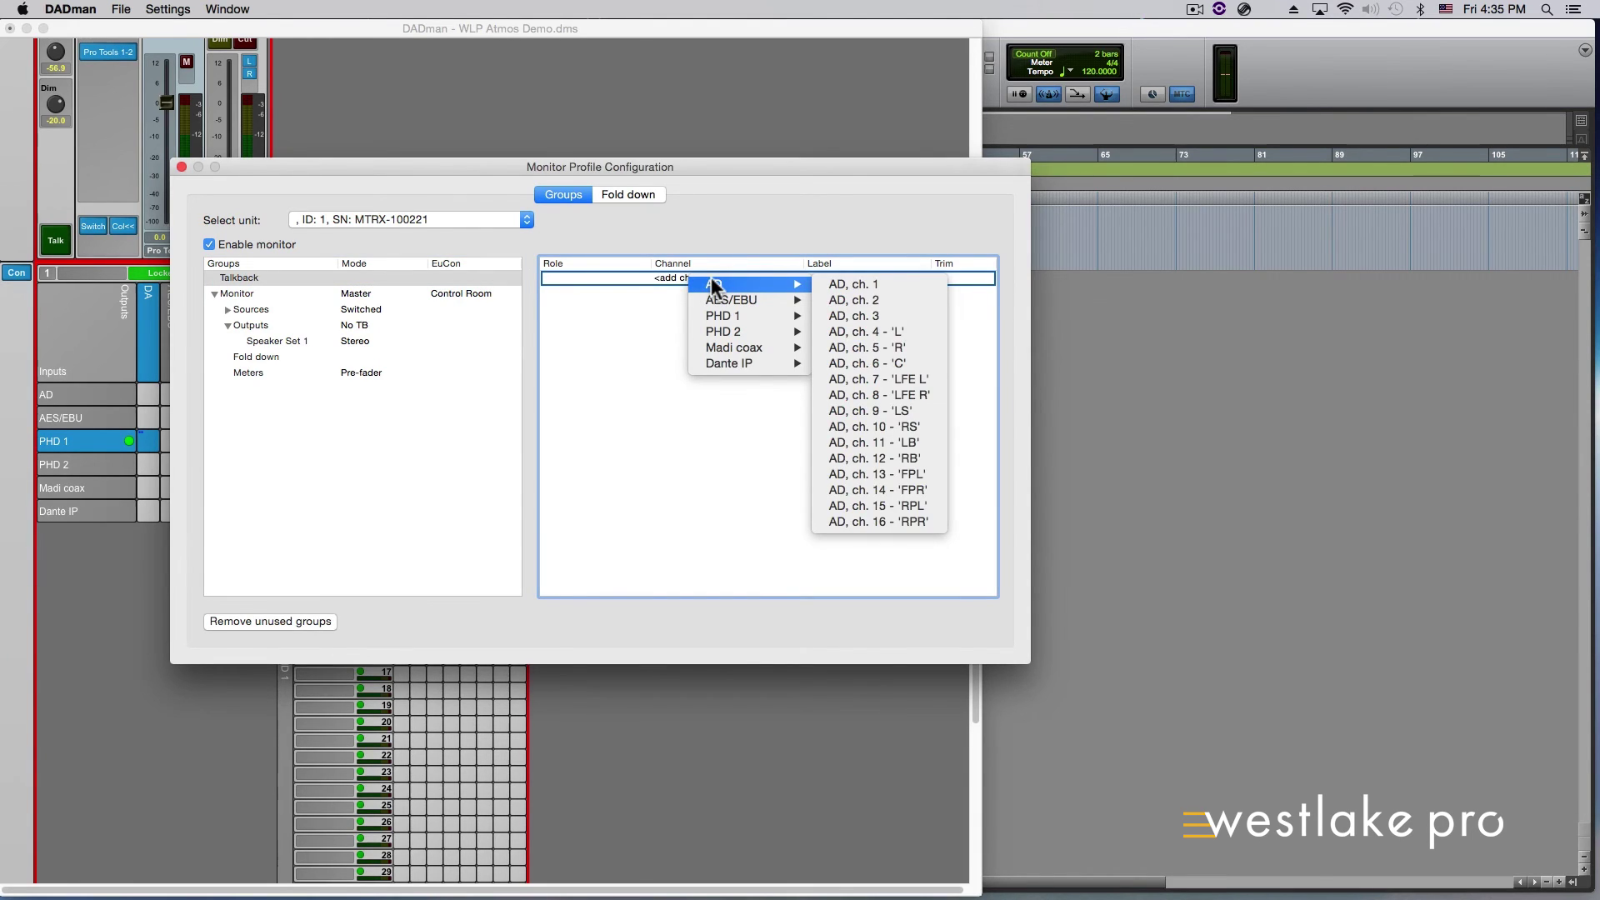
# Step: Switch to Pro Tools and create a new stereo output path named Output in the I/O Setup
pyautogui.click(1204, 267)
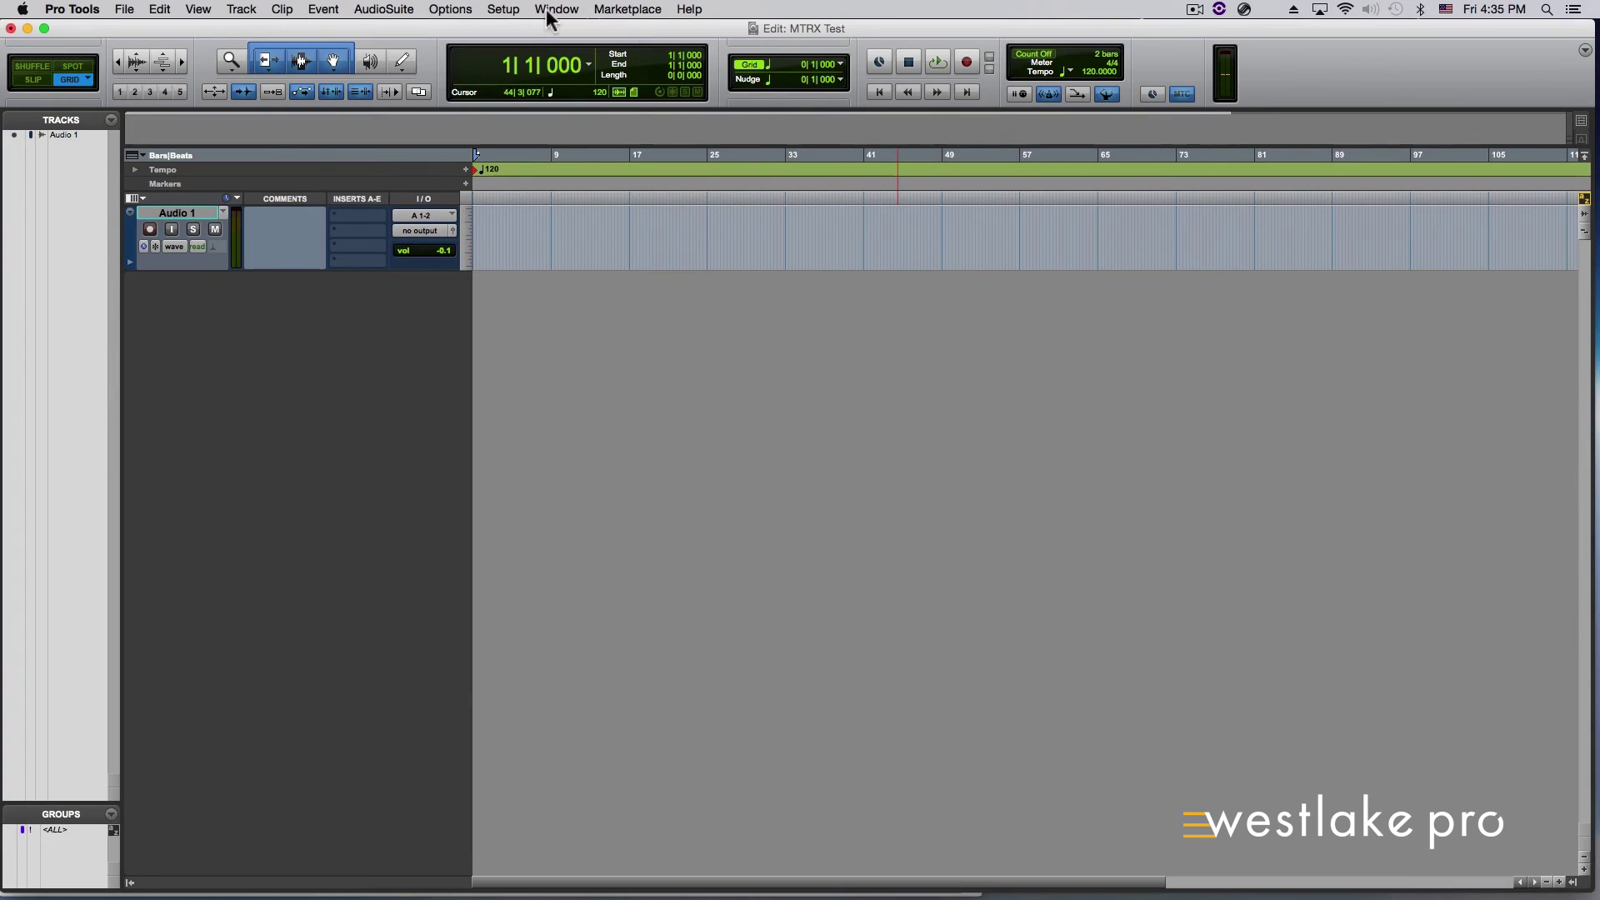
pyautogui.click(510, 10)
pyautogui.click(517, 103)
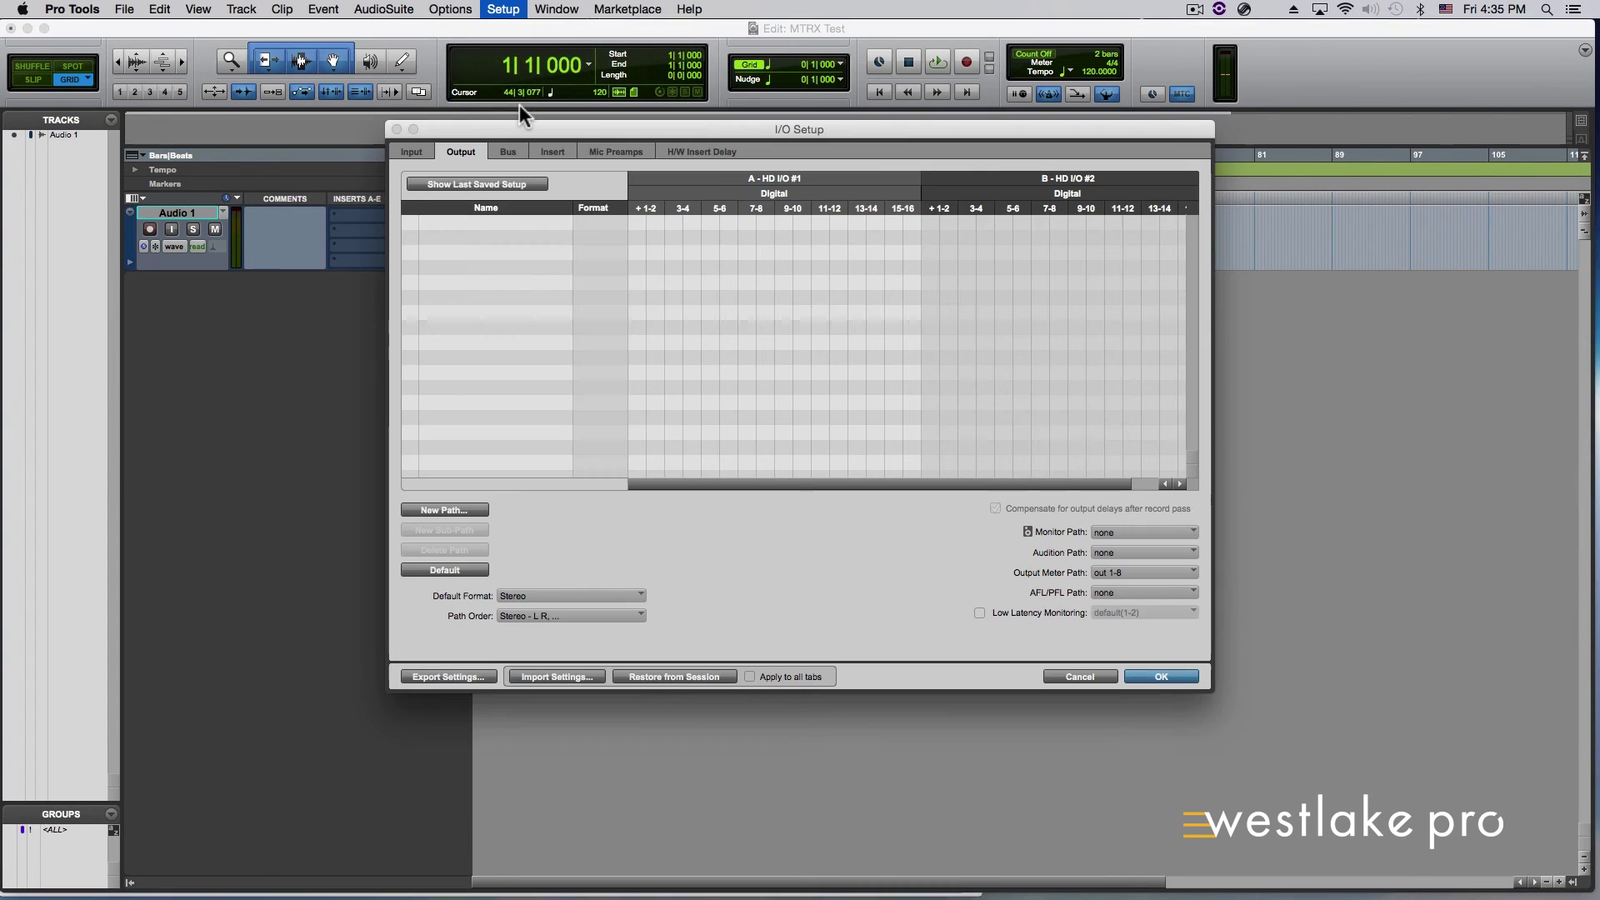
pyautogui.click(478, 509)
pyautogui.click(751, 308)
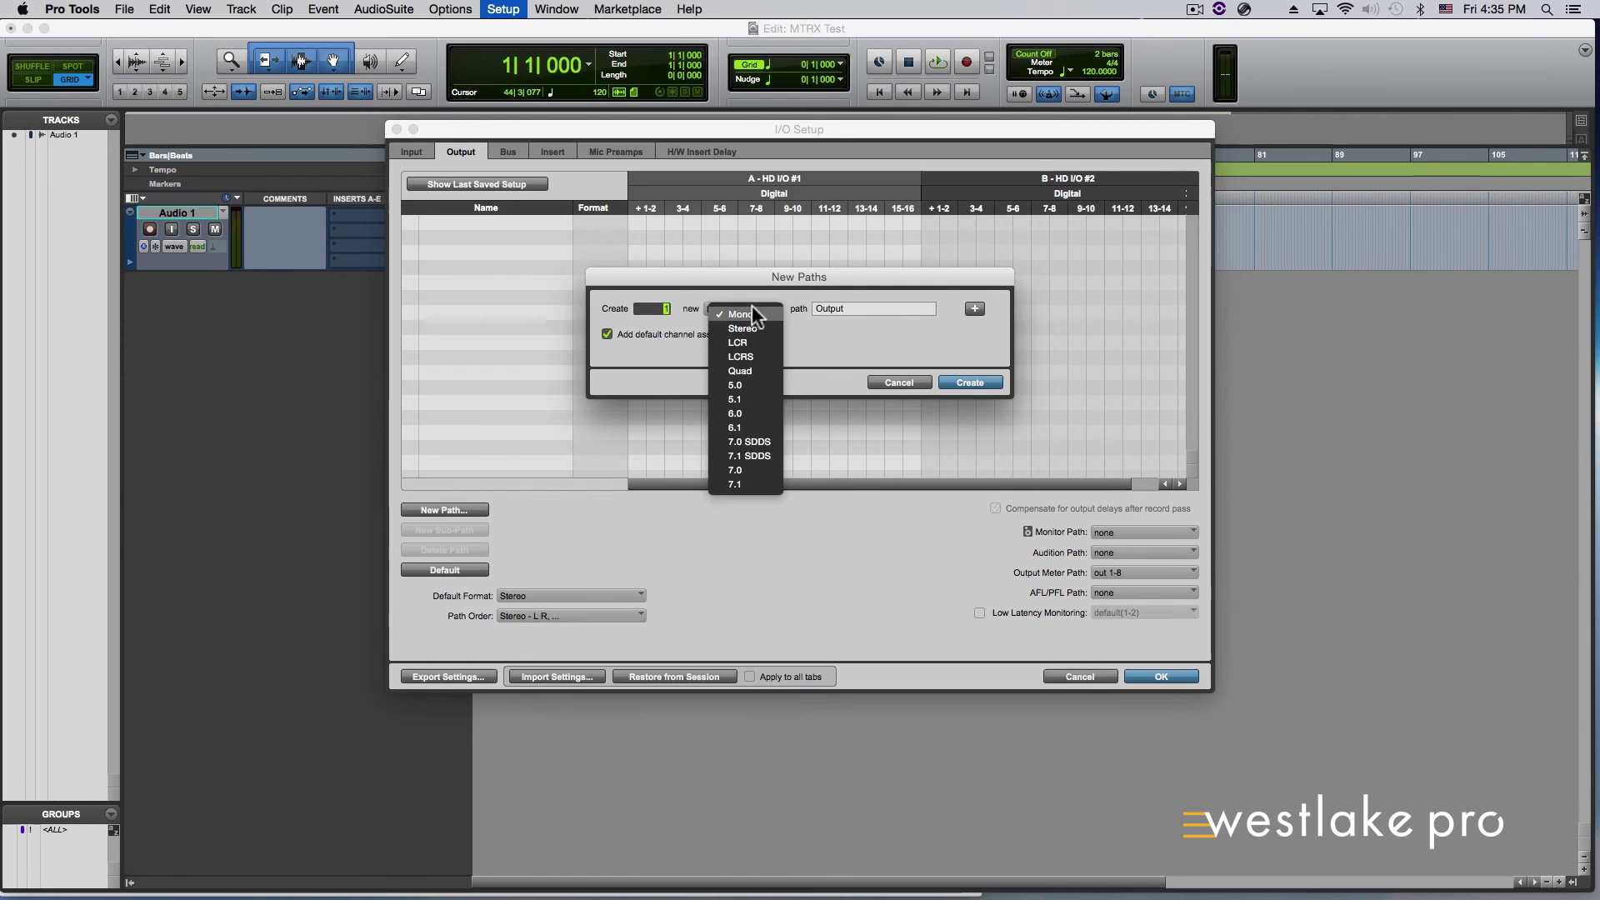
pyautogui.click(752, 328)
pyautogui.click(970, 382)
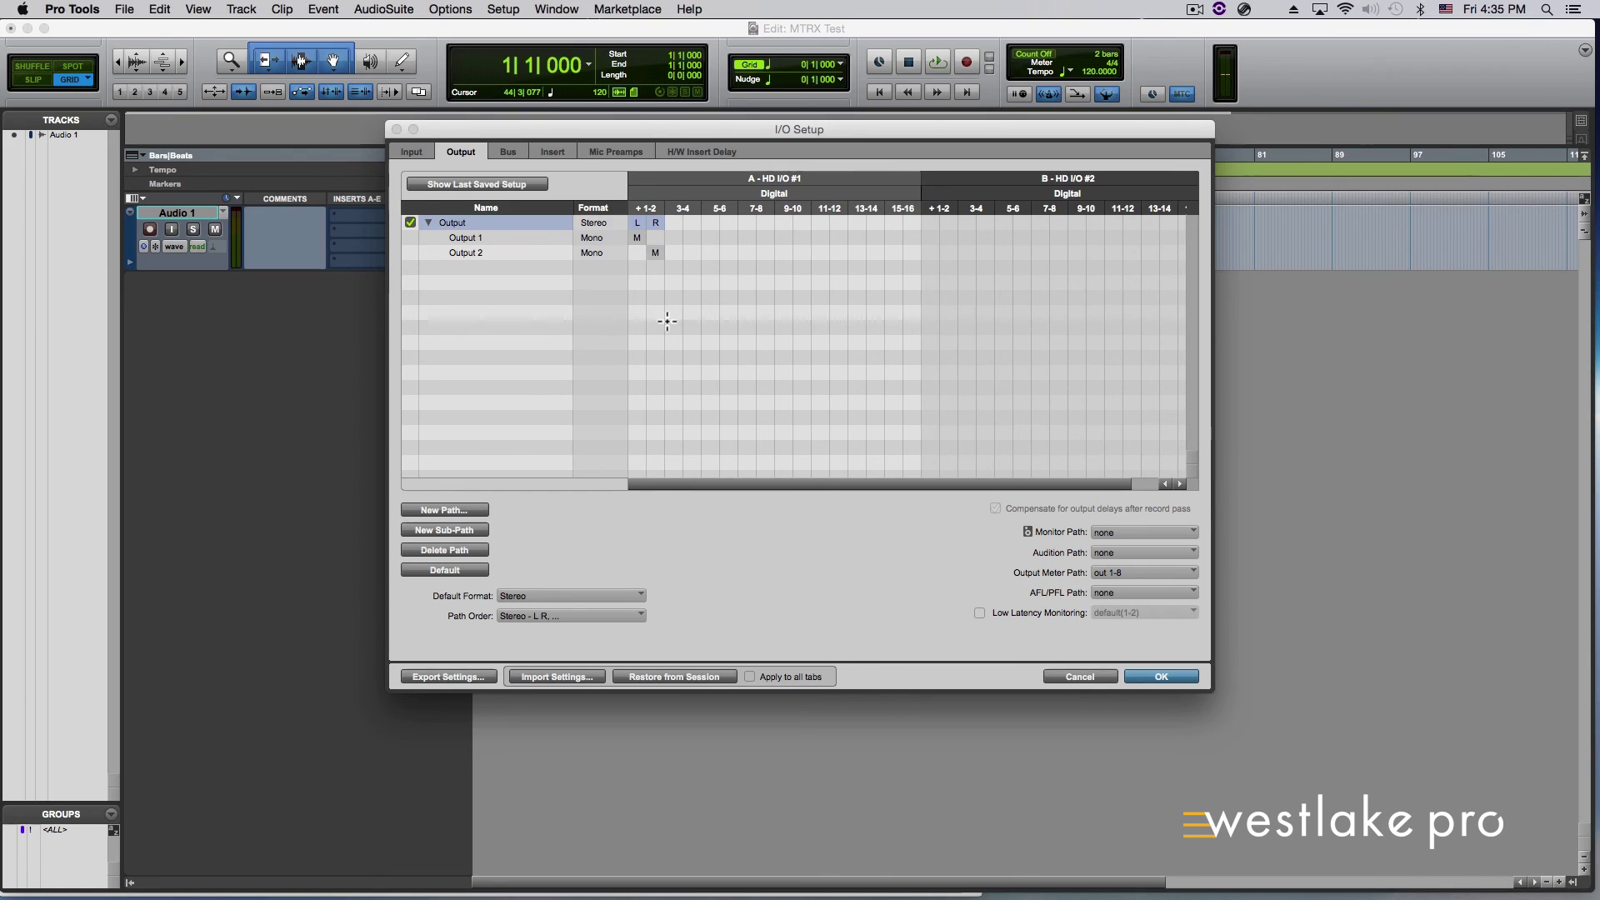
pyautogui.click(1159, 676)
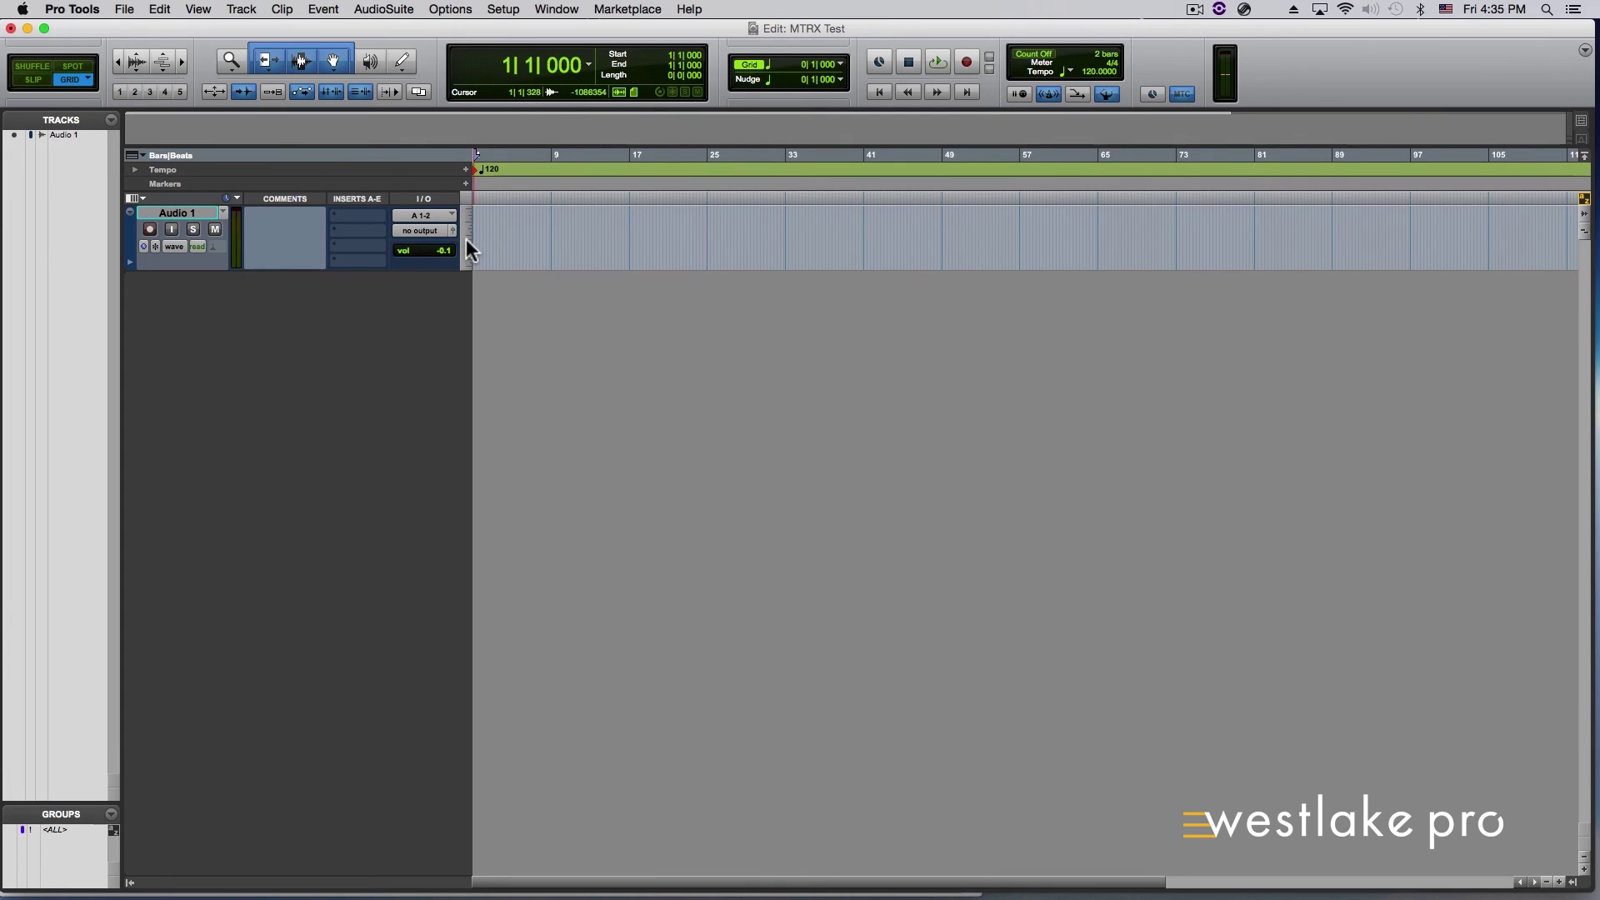
# Step: Route the Audio 1 track to the stereo Output path and switch back to DADman
pyautogui.click(442, 229)
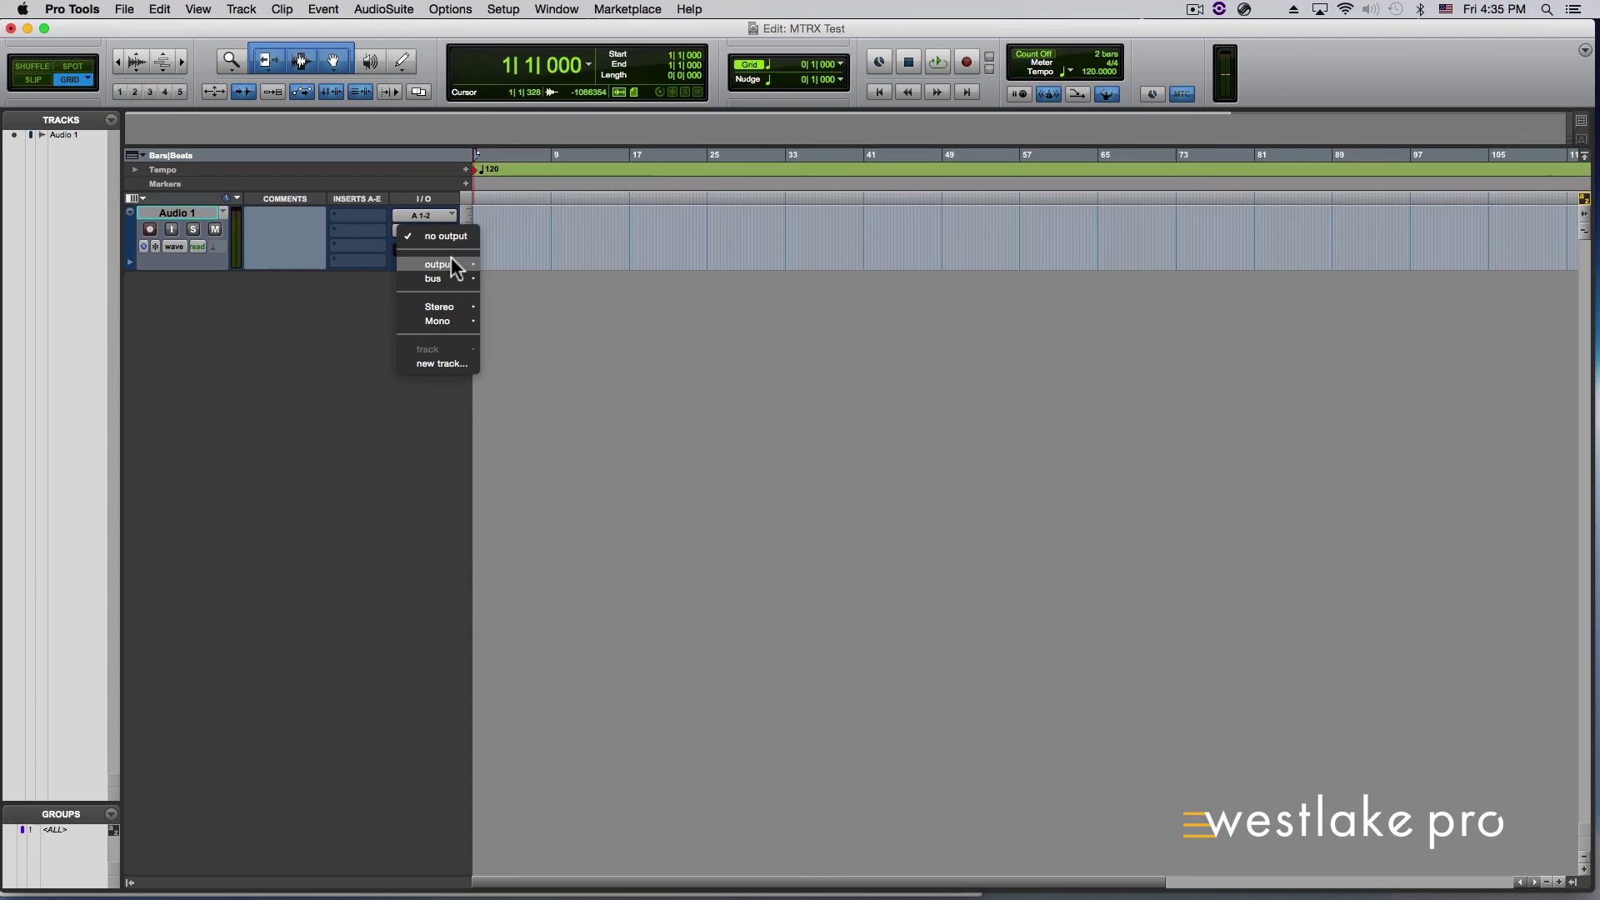
pyautogui.moveTo(452, 258)
pyautogui.scroll(-5, 597, 507)
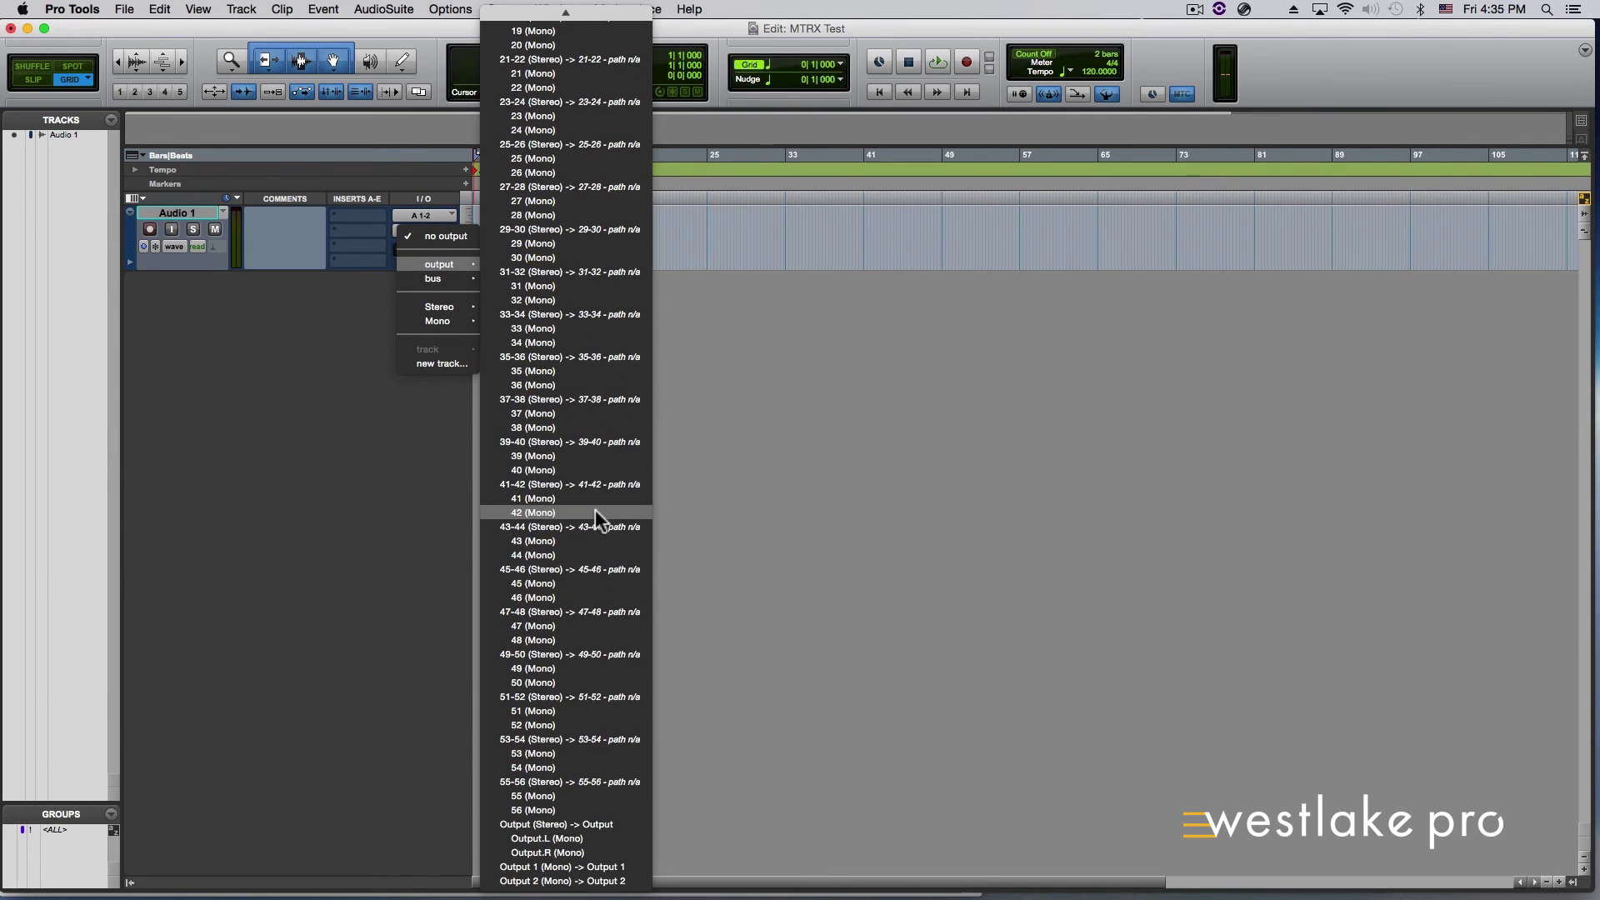
pyautogui.click(583, 825)
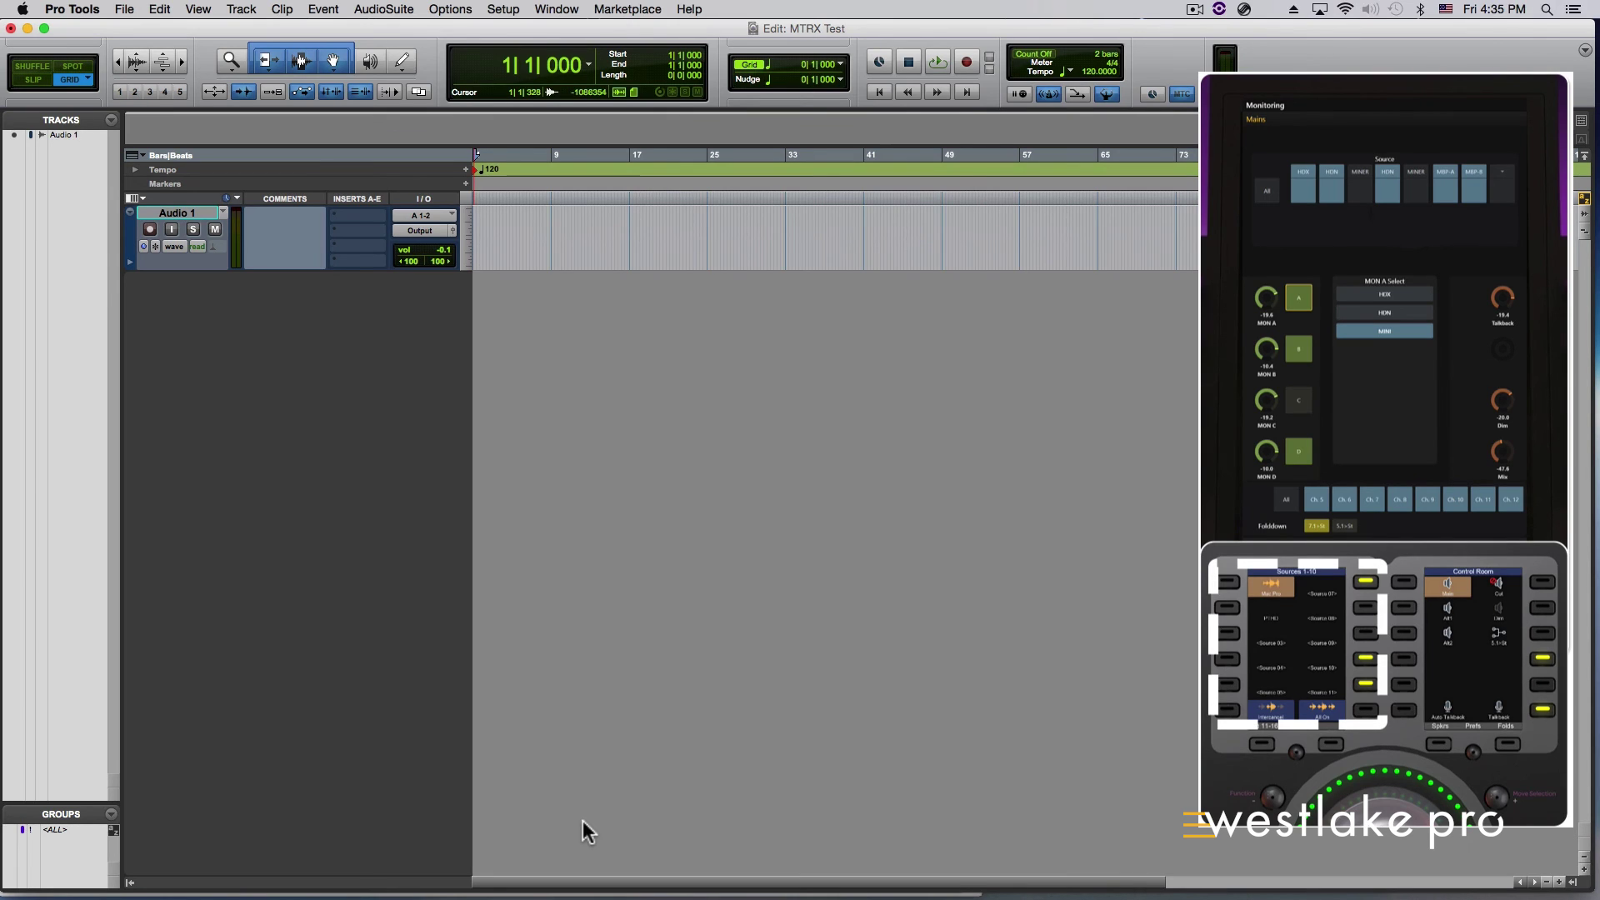
pyautogui.press('super+Tab')
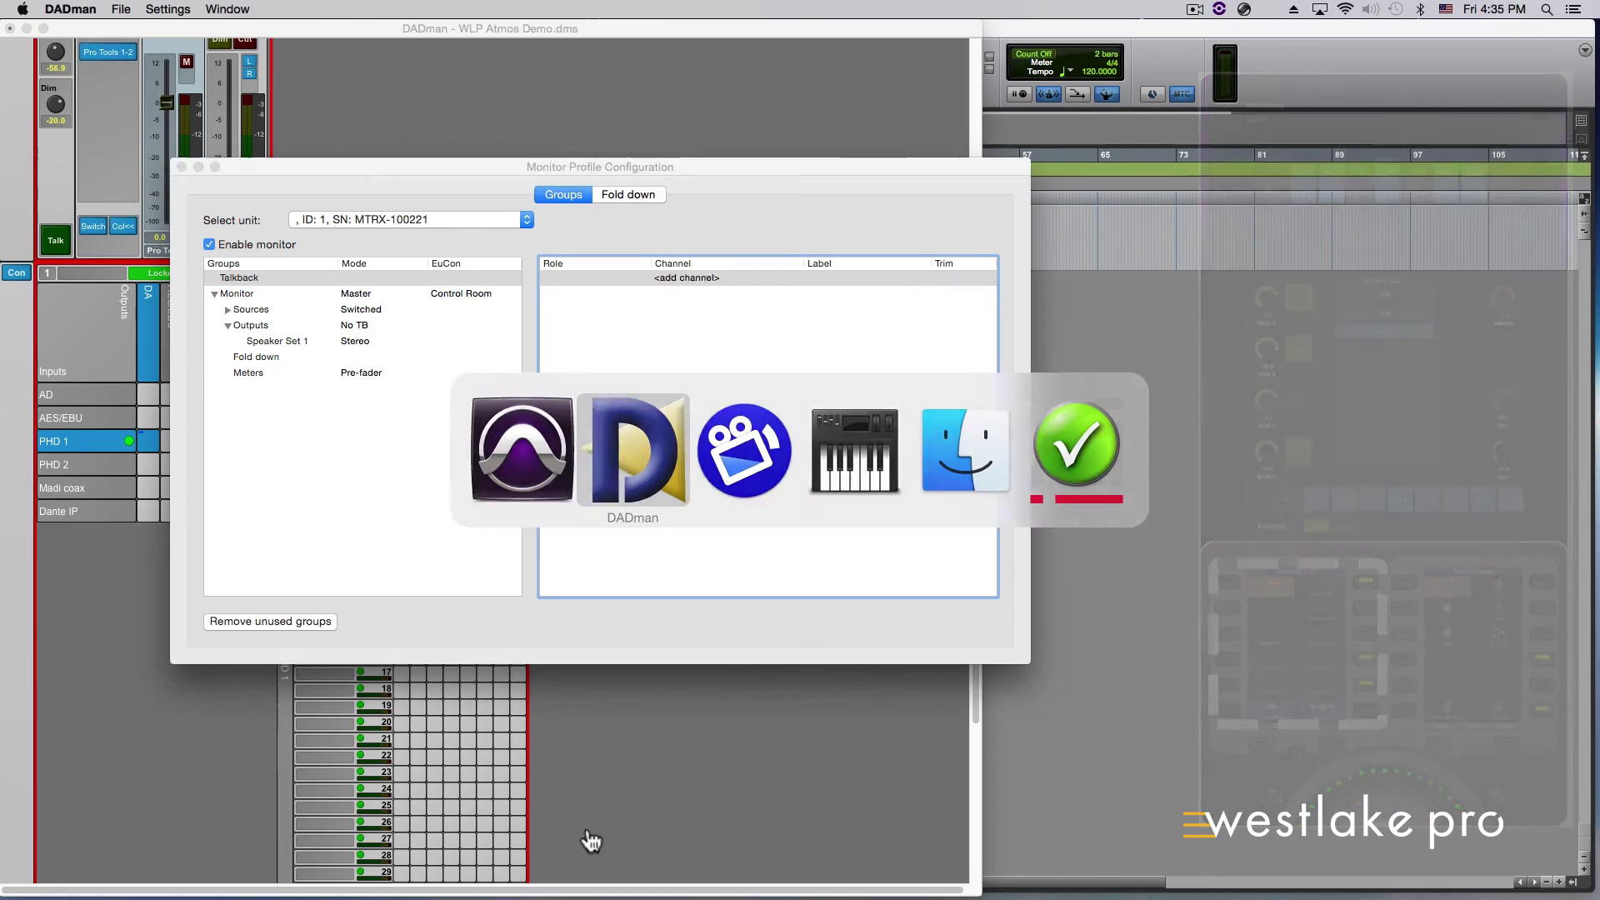